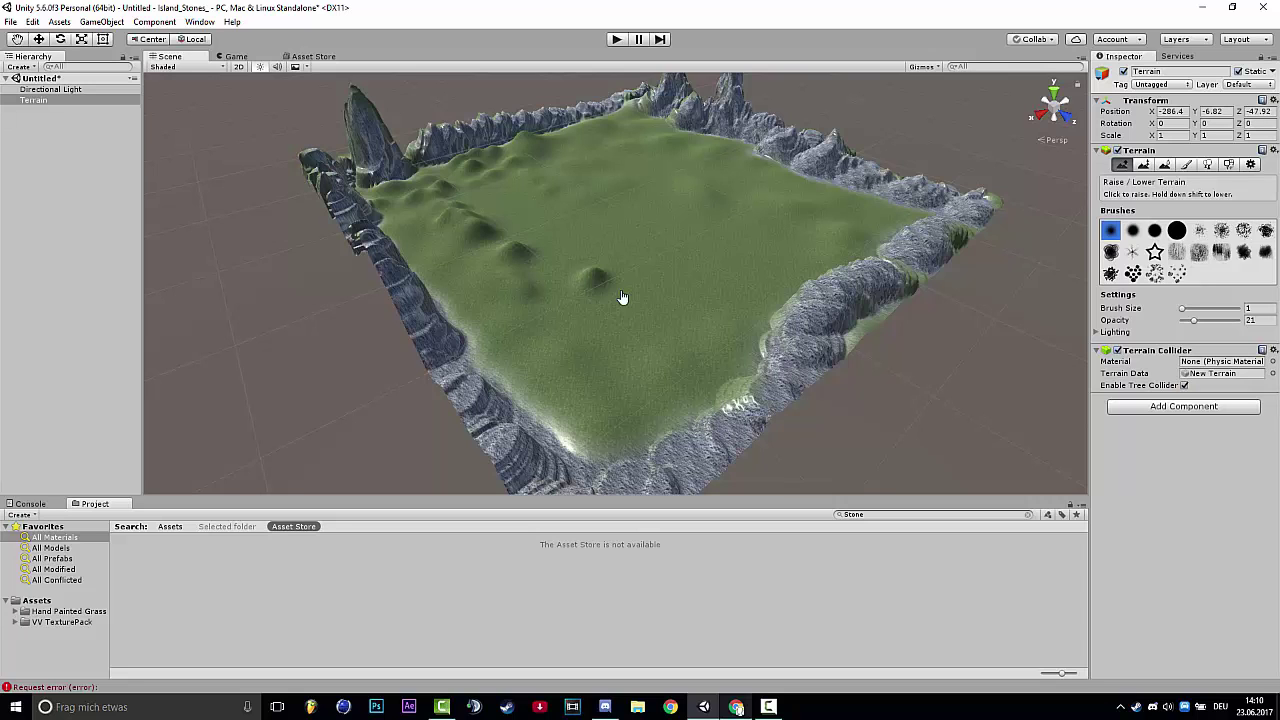
{"action": "right_click_drag", "start_coordinate": [622, 297], "coordinate": [622, 297]}
{"action": "key", "text": "w"}
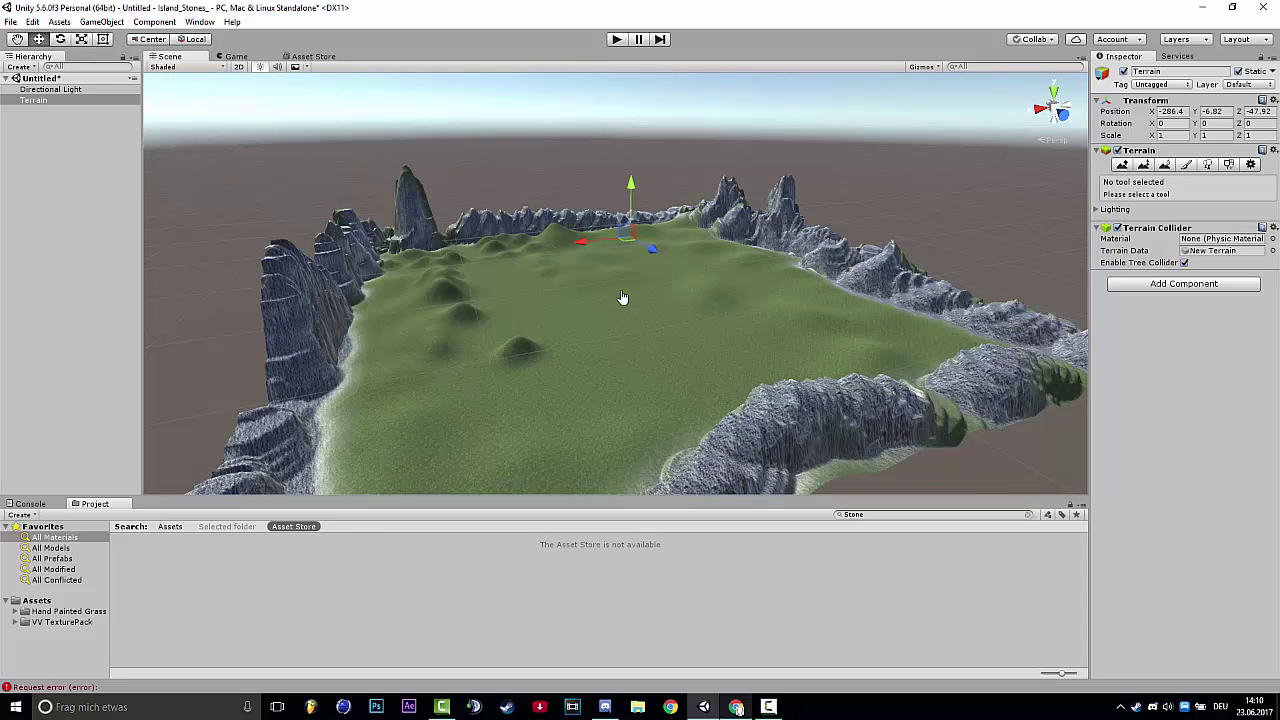
{"action": "right_click_drag", "start_coordinate": [622, 297], "coordinate": [622, 297]}
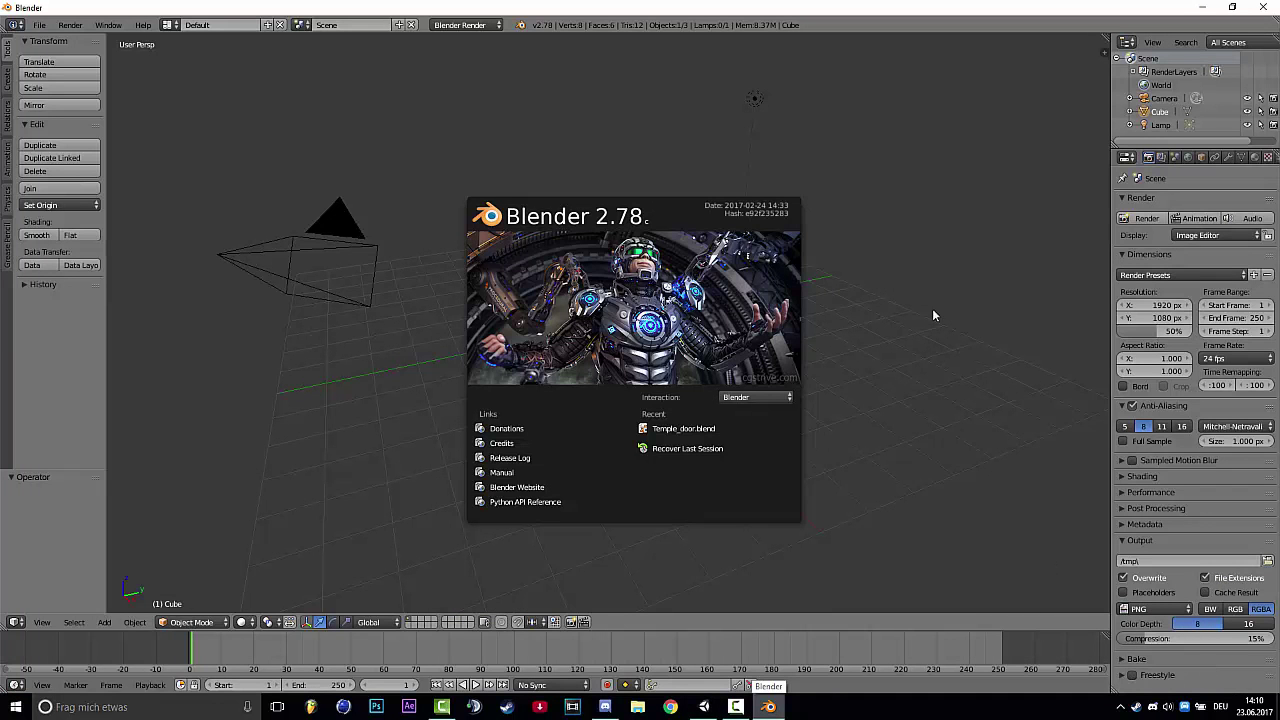
Step: Switch to Blender, dismiss the splash screen and examine the default cube scene from several angles and distances
{"action": "left_click", "coordinate": [933, 316]}
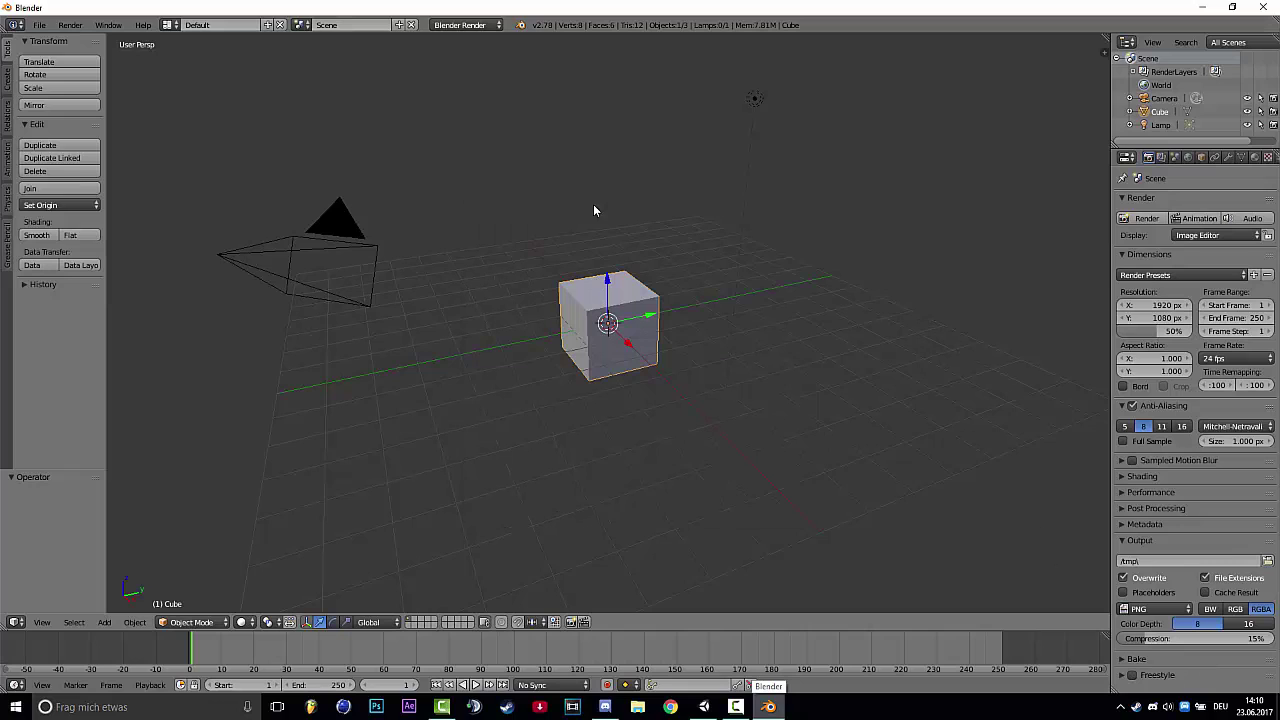
{"action": "scroll", "coordinate": [793, 433], "scroll_direction": "down", "scroll_amount": 5}
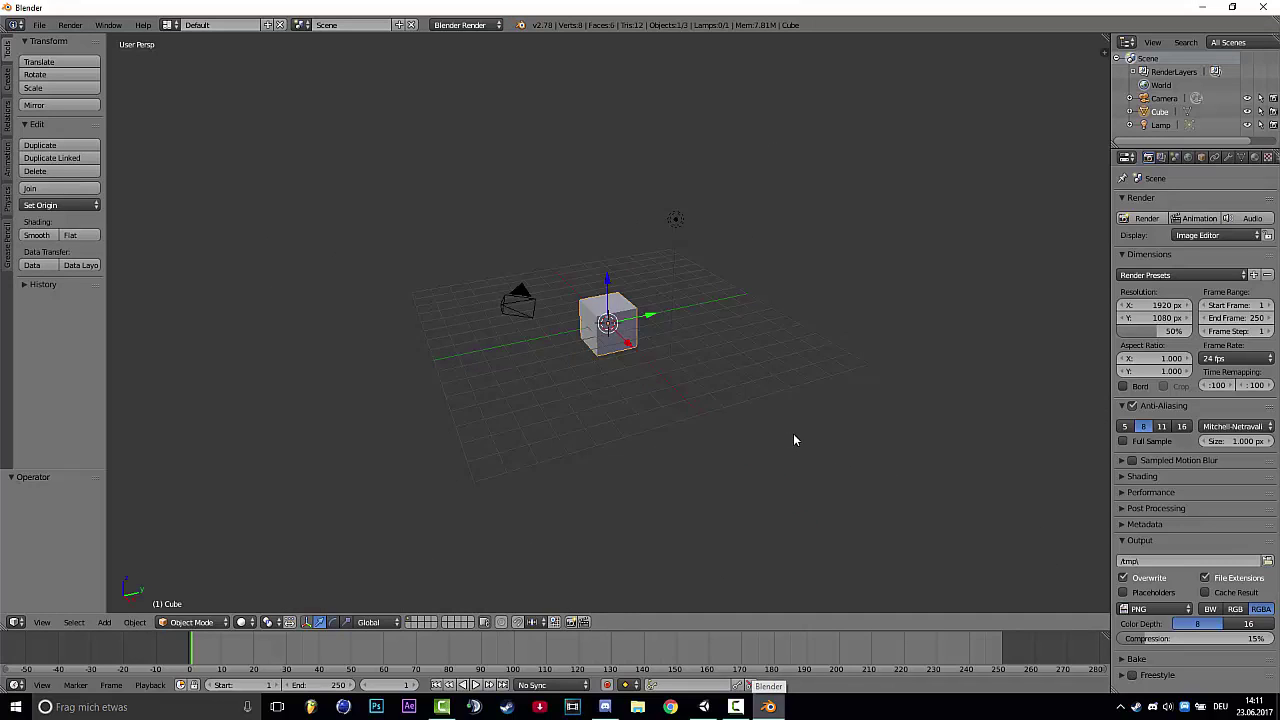
{"action": "scroll", "coordinate": [740, 399], "scroll_direction": "up", "scroll_amount": 5}
{"action": "key", "text": "Tab"}
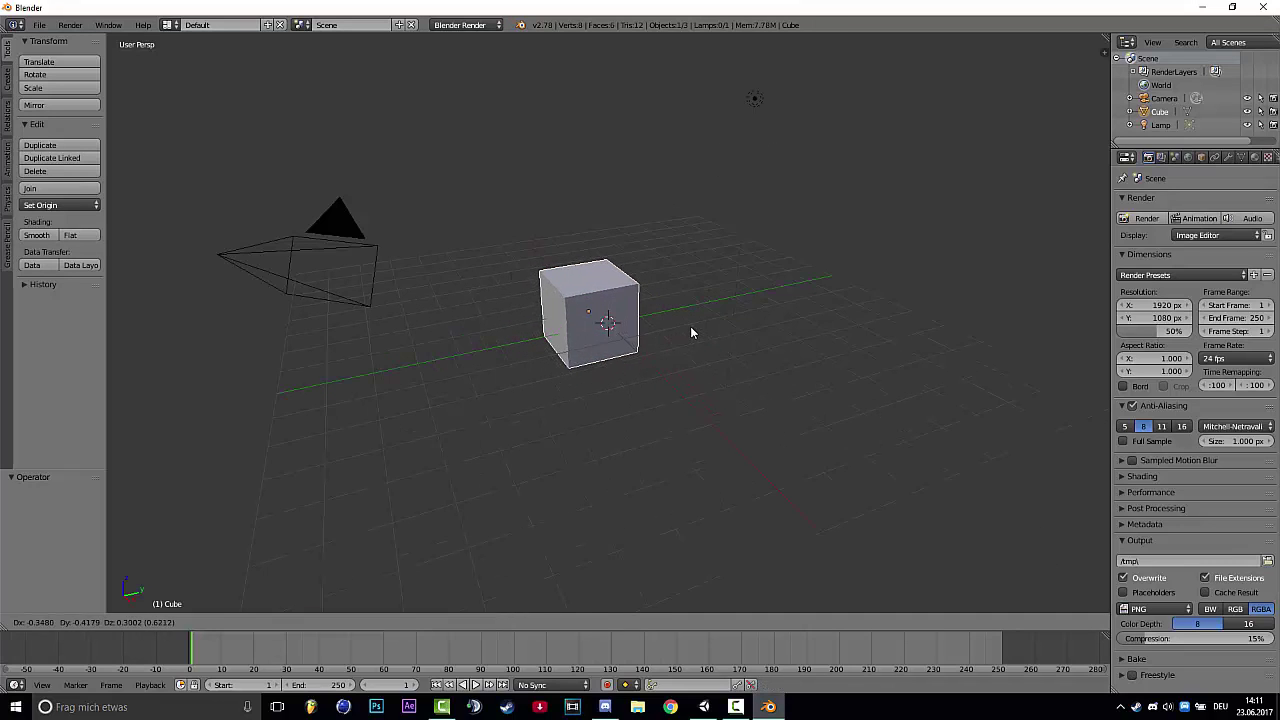
{"action": "key", "text": "Tab"}
{"action": "scroll", "coordinate": [703, 351], "scroll_direction": "down", "scroll_amount": 4}
{"action": "middle_click_drag", "start_coordinate": [703, 351], "coordinate": [608, 405]}
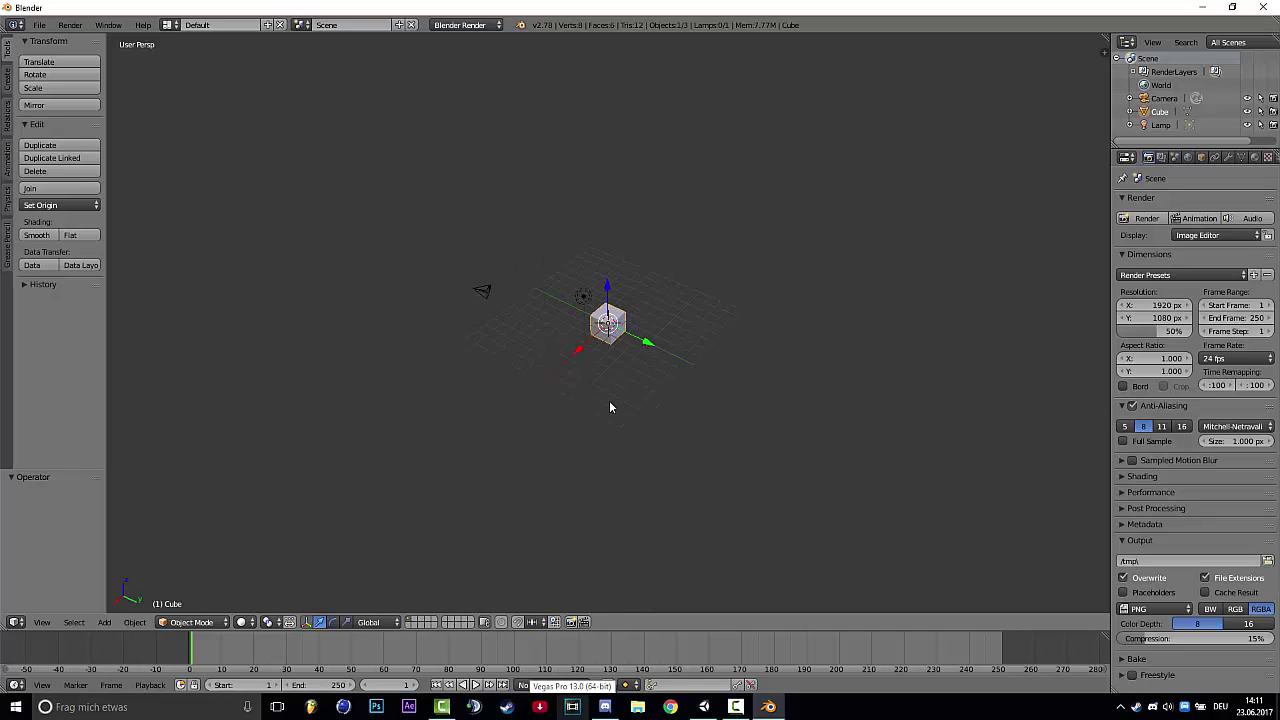
{"action": "scroll", "coordinate": [610, 403], "scroll_direction": "up", "scroll_amount": 5}
{"action": "scroll", "coordinate": [740, 367], "scroll_direction": "down", "scroll_amount": 1}
{"action": "middle_click_drag", "start_coordinate": [740, 367], "coordinate": [715, 330]}
{"action": "scroll", "coordinate": [754, 375], "scroll_direction": "down", "scroll_amount": 5}
Step: Switch back to Unity and list all models available in the Asset Store
{"action": "left_click", "coordinate": [703, 706]}
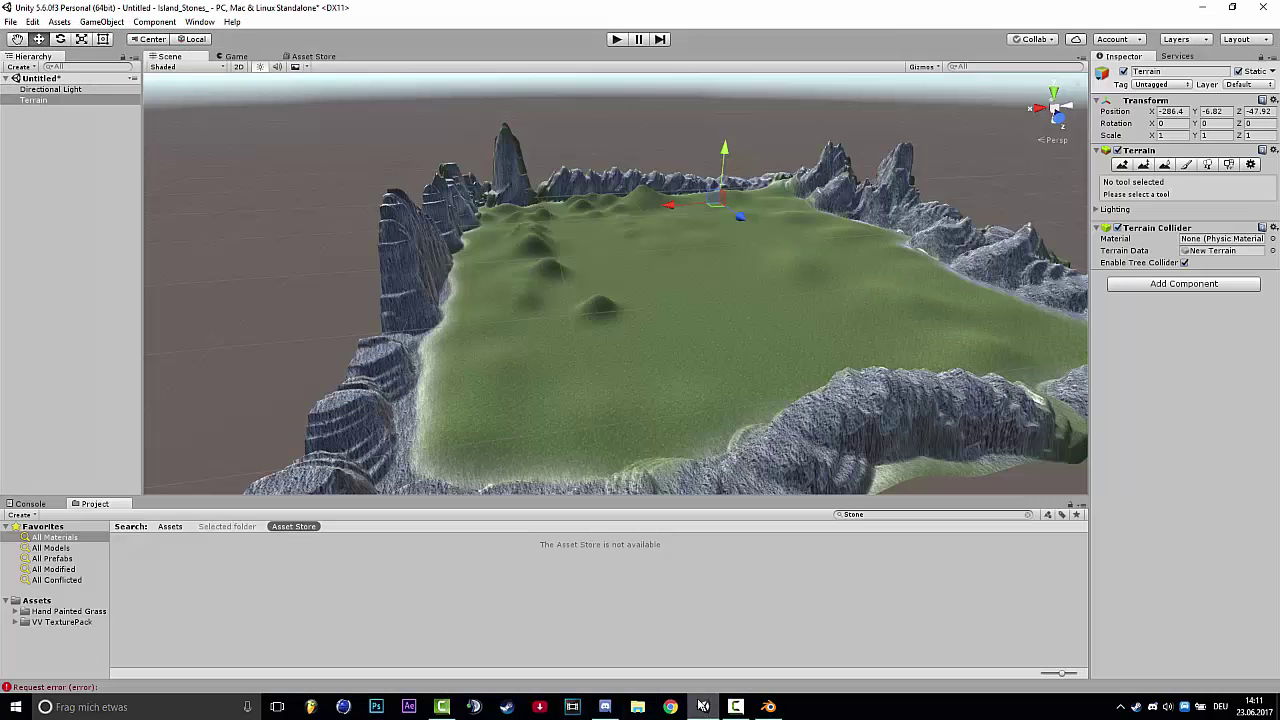
{"action": "left_click_drag", "start_coordinate": [430, 488], "coordinate": [160, 557], "text": "alt"}
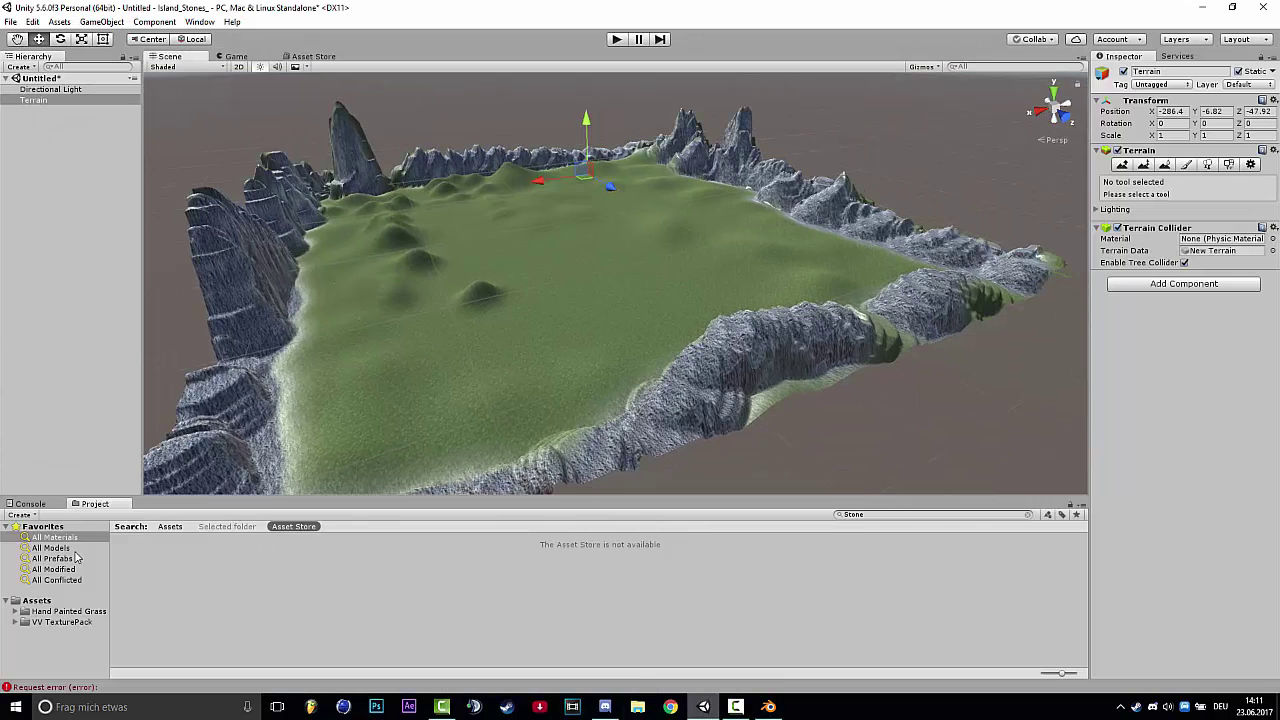
{"action": "left_click", "coordinate": [292, 527]}
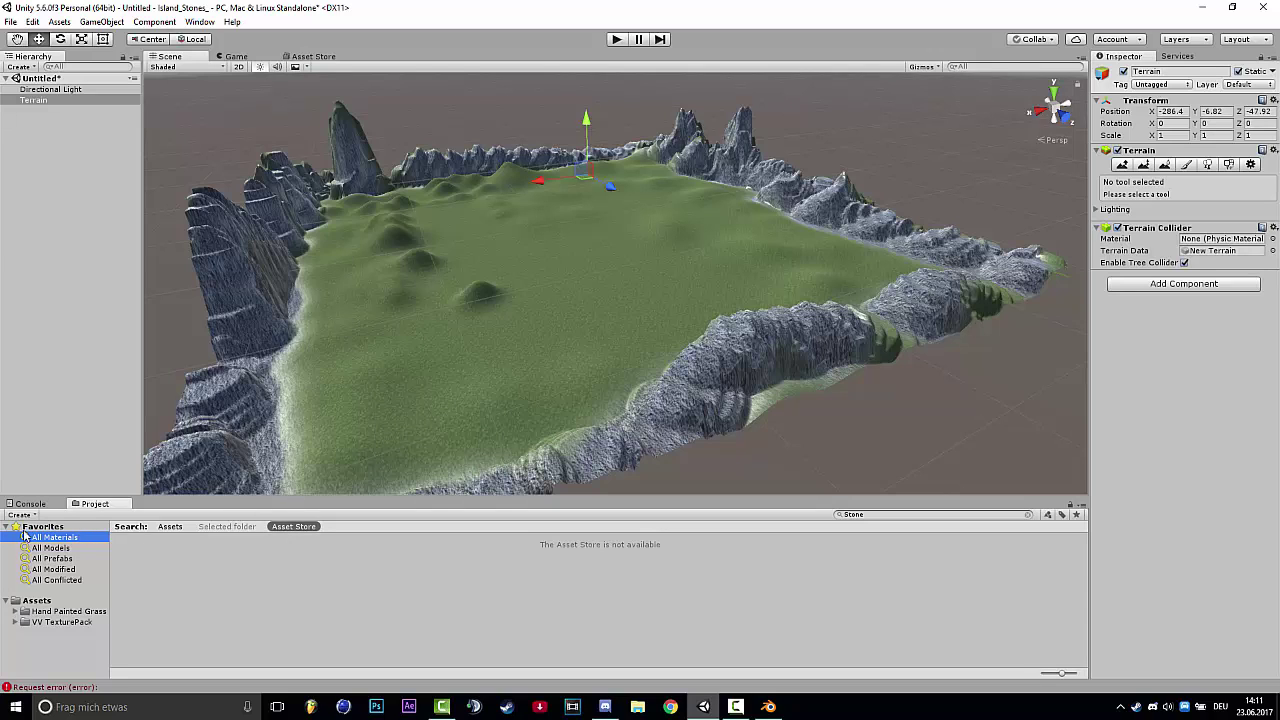
{"action": "left_click", "coordinate": [55, 548]}
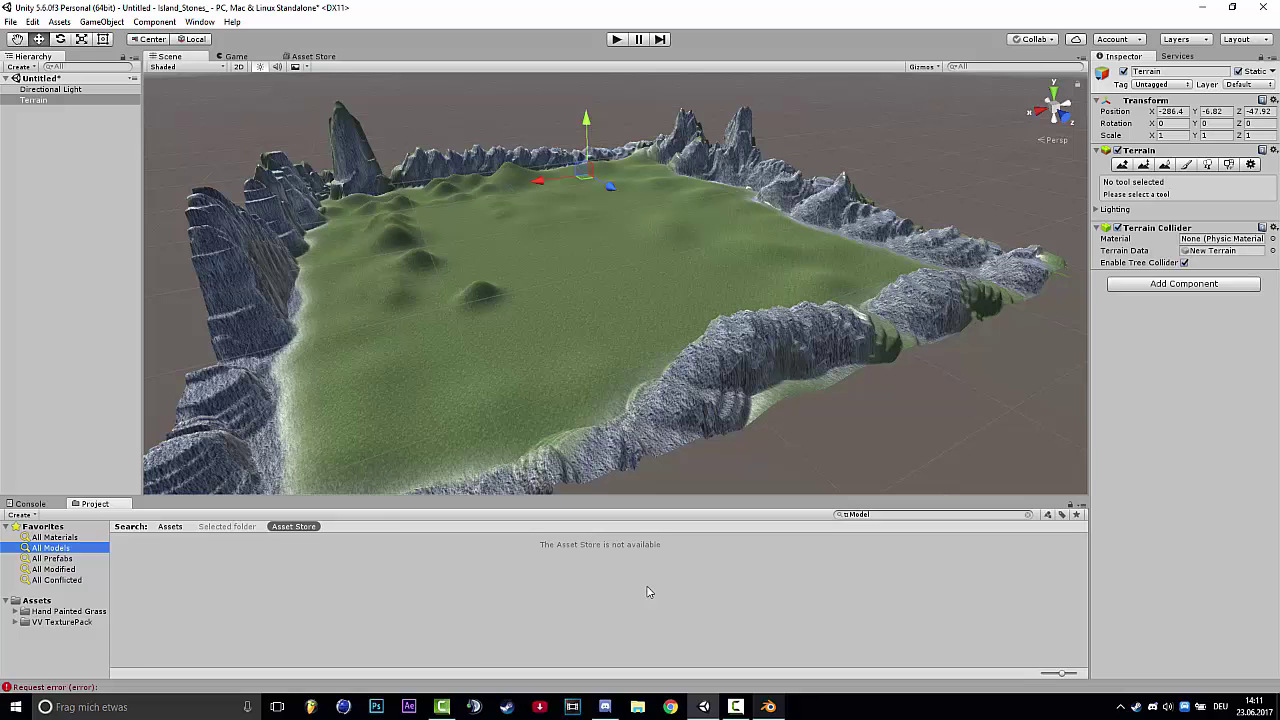
{"action": "left_click_drag", "start_coordinate": [505, 429], "coordinate": [583, 622], "text": "alt"}
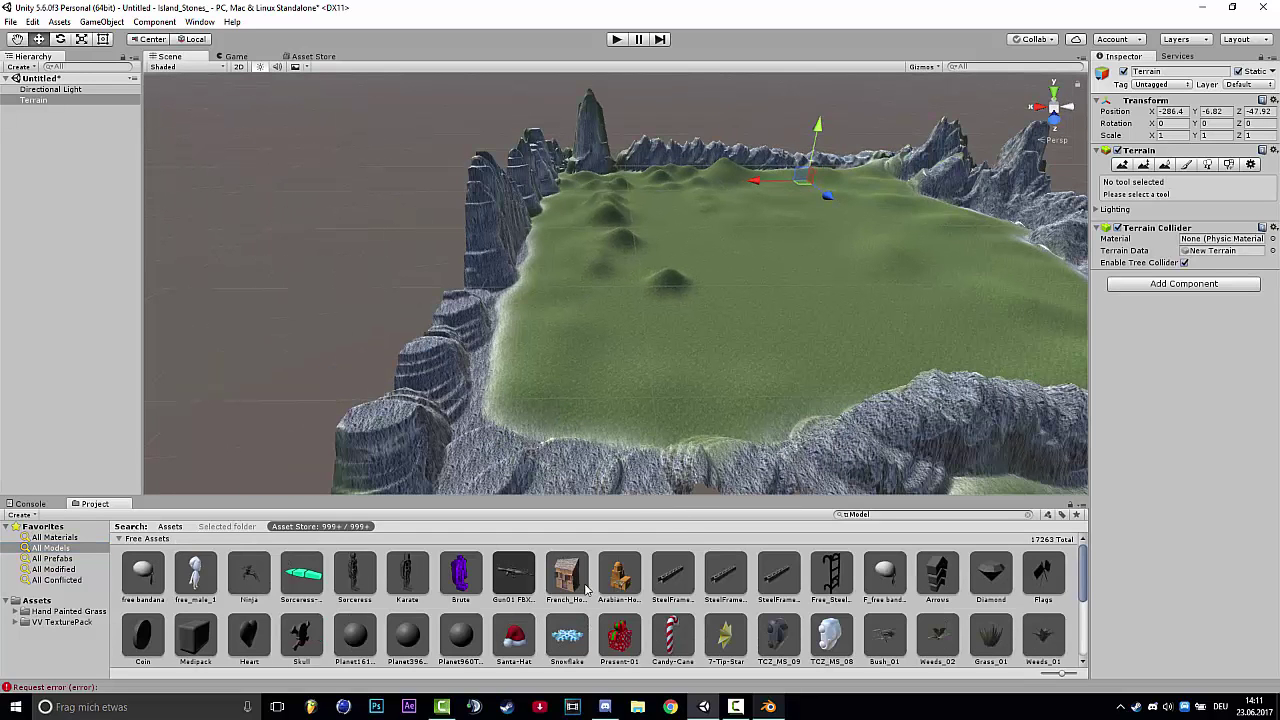
Step: Find the conifer and rock models among the free assets and import their complete SurrounDead - Free Sample package
{"action": "scroll", "coordinate": [763, 594], "scroll_direction": "down", "scroll_amount": 2}
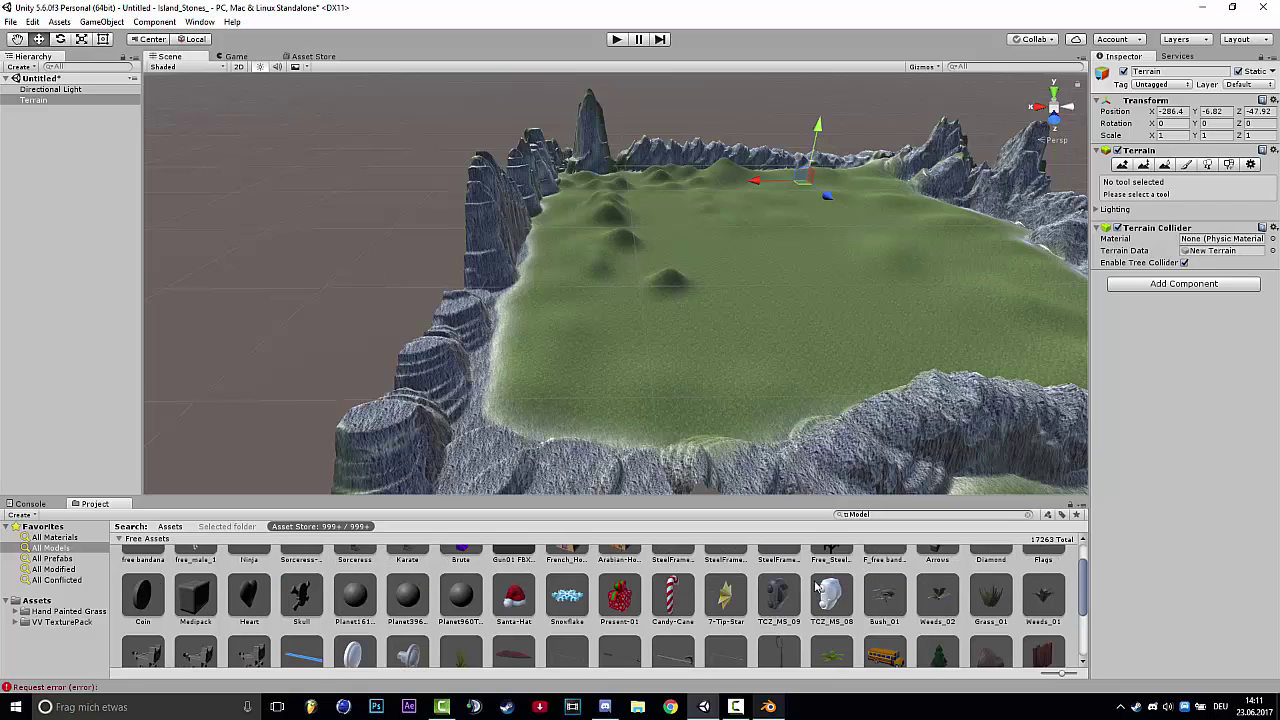
{"action": "left_click", "coordinate": [838, 614]}
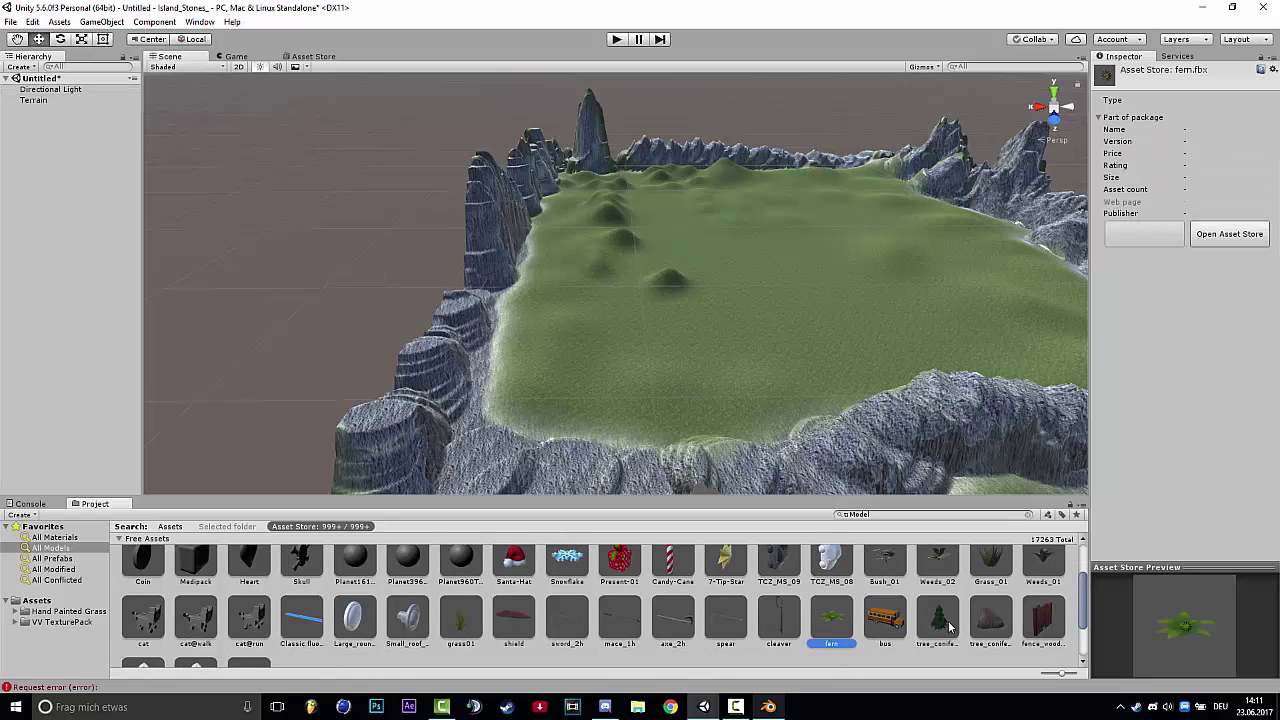
{"action": "left_click", "coordinate": [1005, 622]}
{"action": "left_click", "coordinate": [958, 620], "text": "shift"}
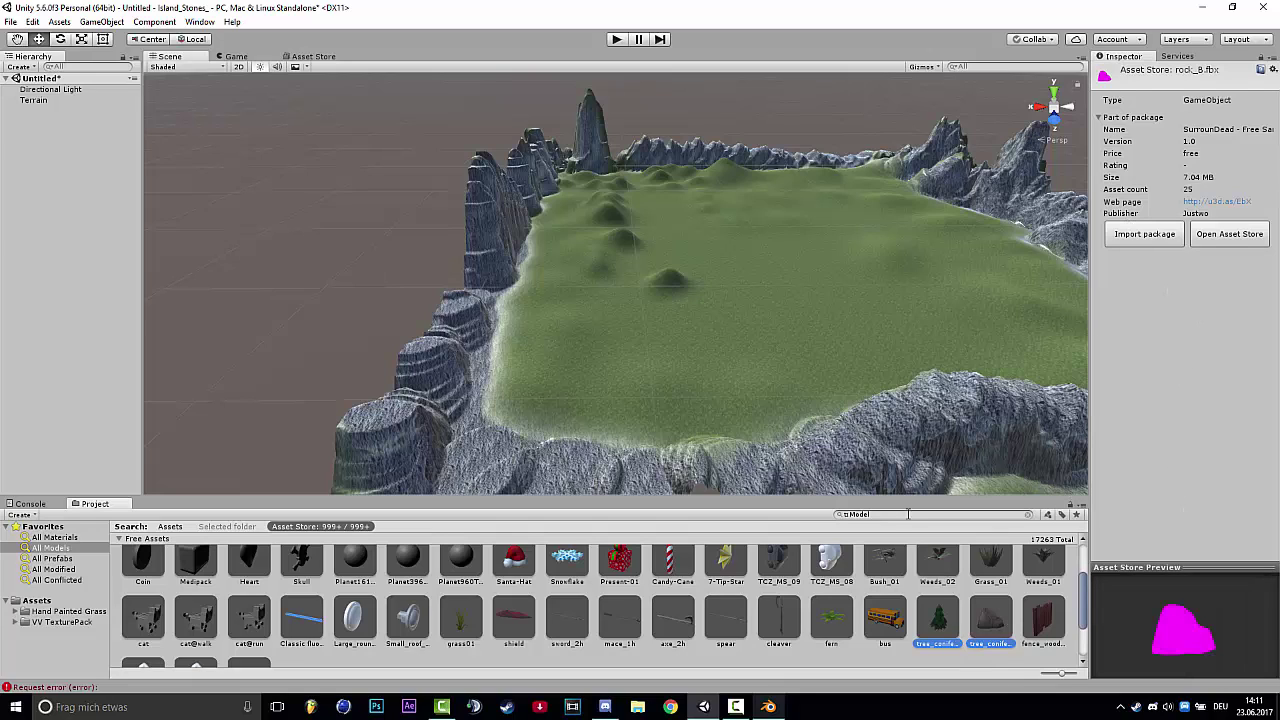
{"action": "left_click", "coordinate": [1156, 233]}
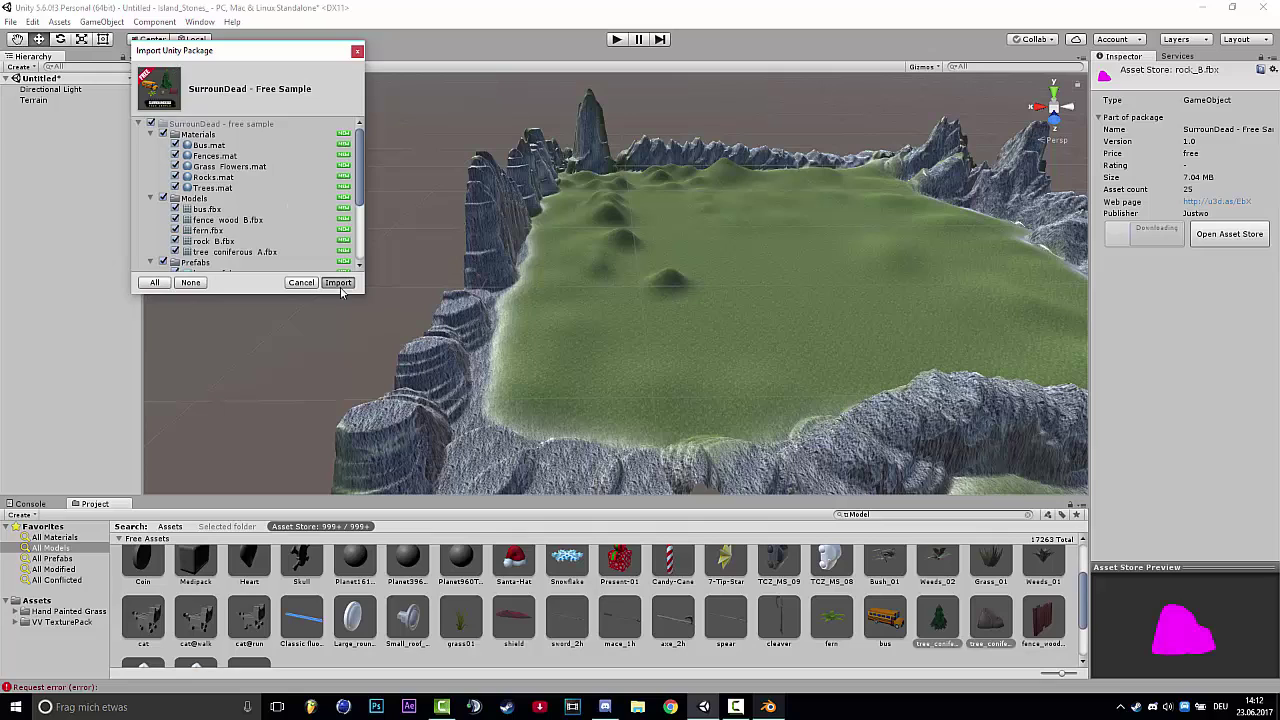
{"action": "left_click", "coordinate": [338, 283]}
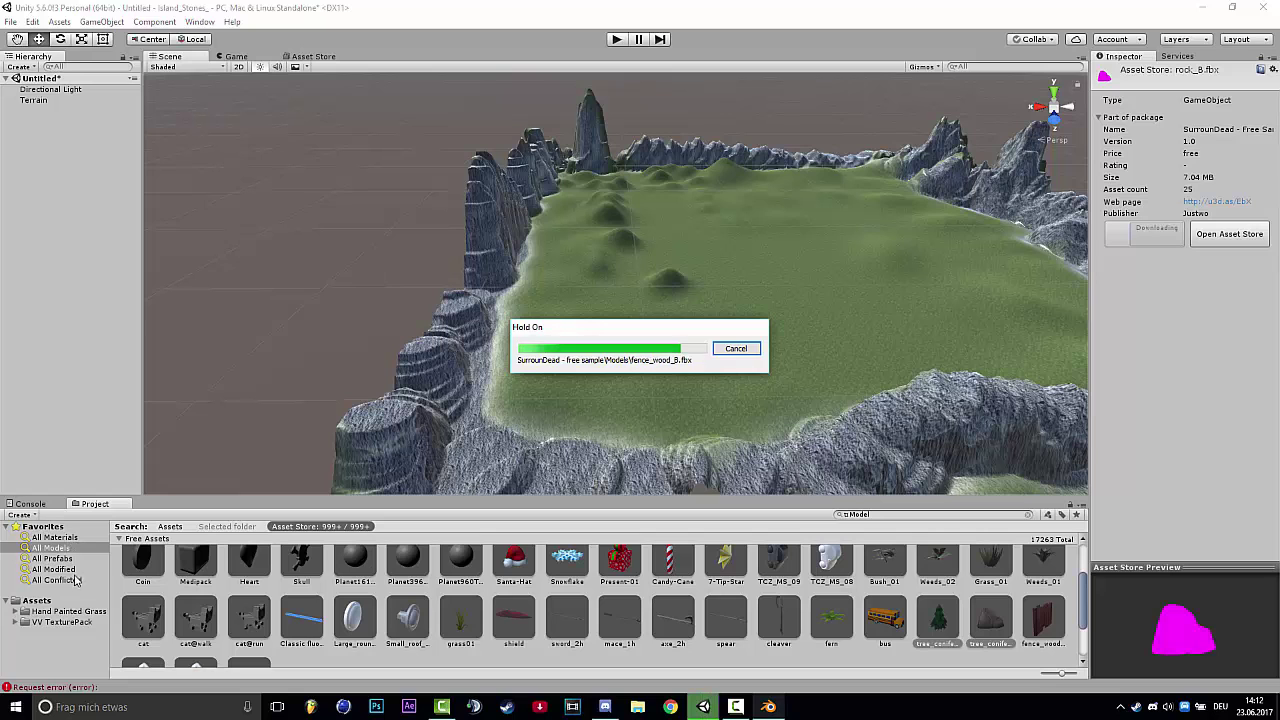
Step: Limit the model search to the project's own assets to list the imported models
{"action": "left_click", "coordinate": [160, 540]}
{"action": "left_click_drag", "start_coordinate": [520, 376], "coordinate": [456, 440], "text": "alt"}
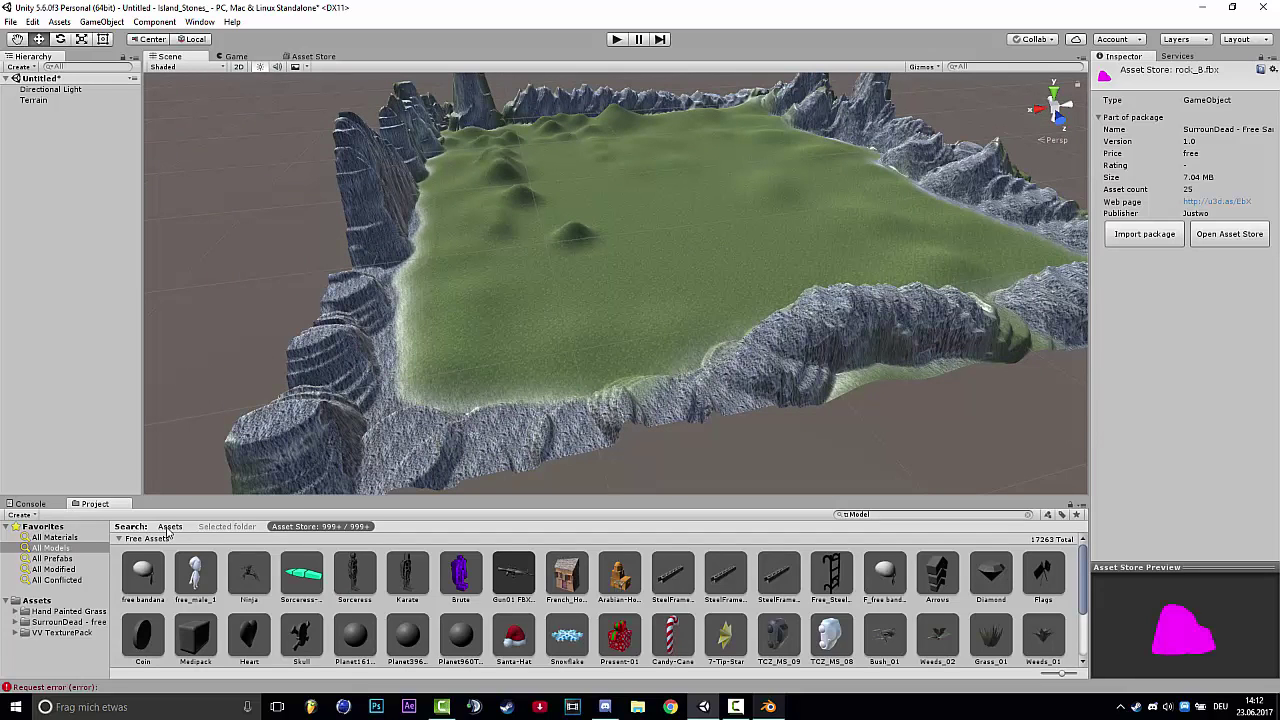
{"action": "left_click", "coordinate": [169, 527]}
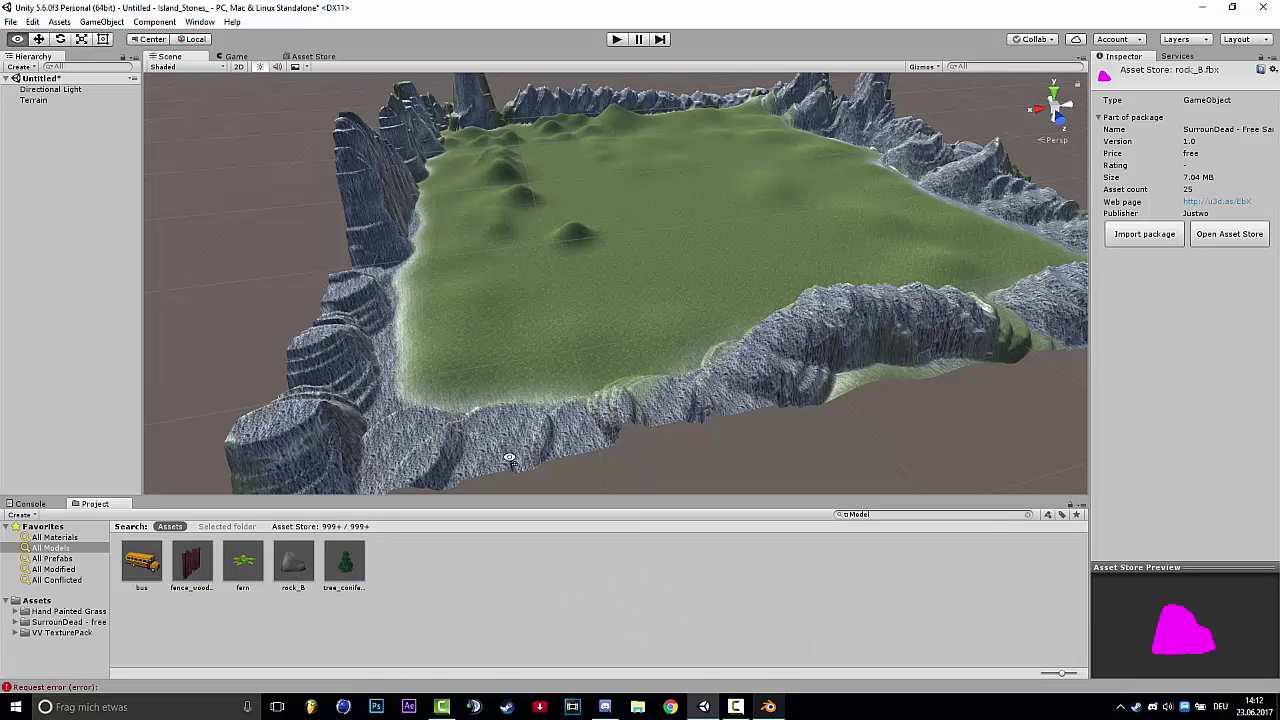
{"action": "left_click_drag", "start_coordinate": [520, 430], "coordinate": [502, 476], "text": "alt"}
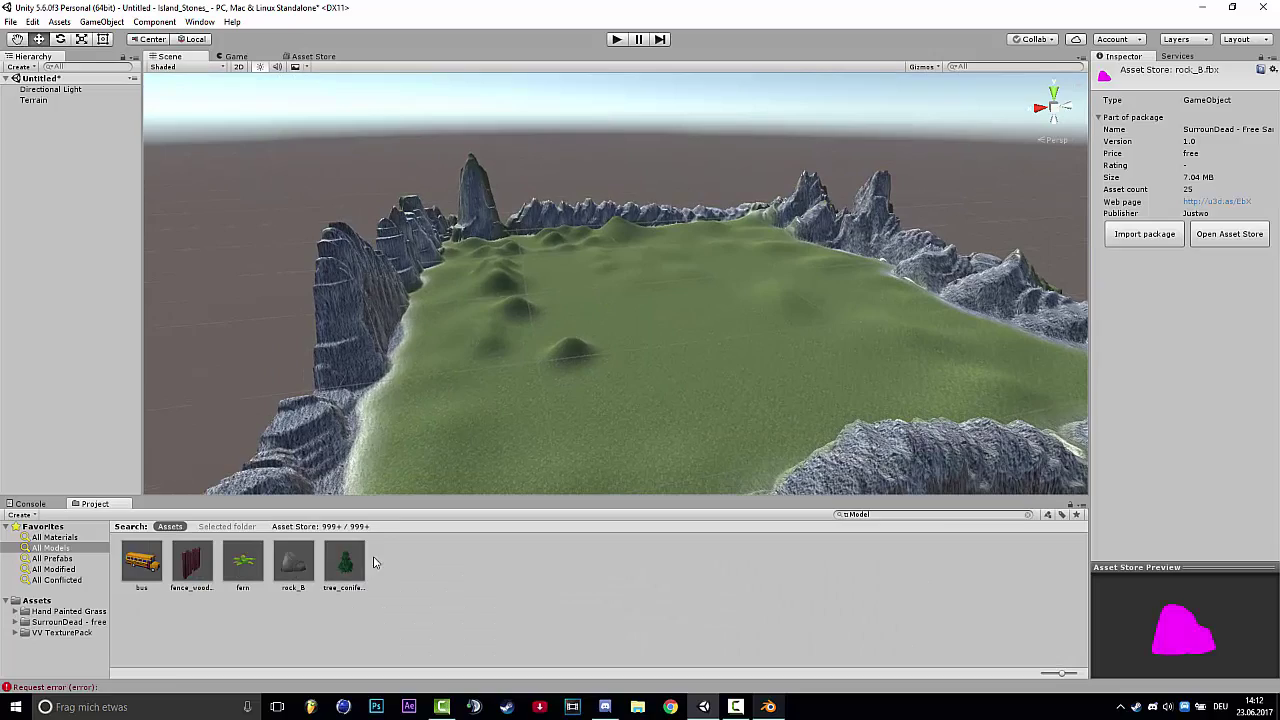
Step: Place one tree_coniferous_A model in the scene on the terrain near the rocky edge
{"action": "left_click", "coordinate": [347, 561]}
{"action": "left_click_drag", "start_coordinate": [574, 406], "coordinate": [479, 295], "text": "alt"}
{"action": "right_click_drag", "start_coordinate": [479, 294], "coordinate": [473, 374]}
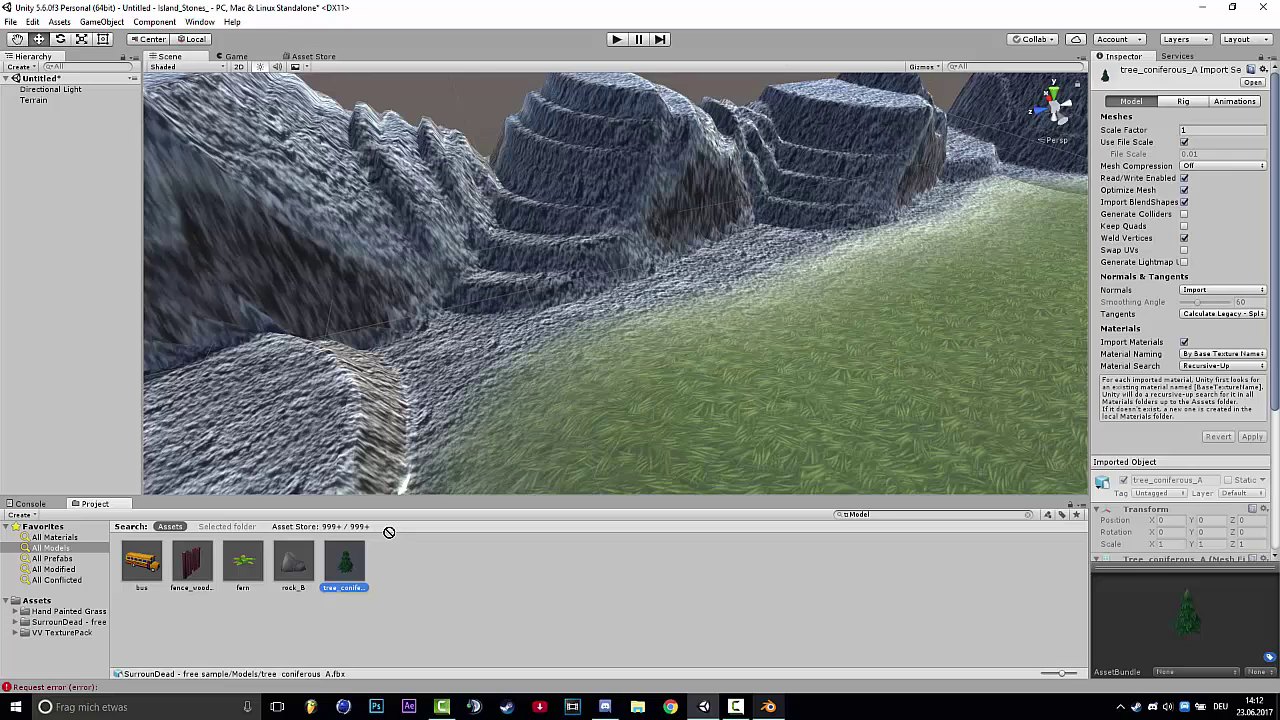
{"action": "left_click", "coordinate": [349, 562]}
{"action": "left_click_drag", "start_coordinate": [434, 496], "coordinate": [601, 354]}
{"action": "right_click_drag", "start_coordinate": [590, 362], "coordinate": [796, 338]}
{"action": "key", "text": "w"}
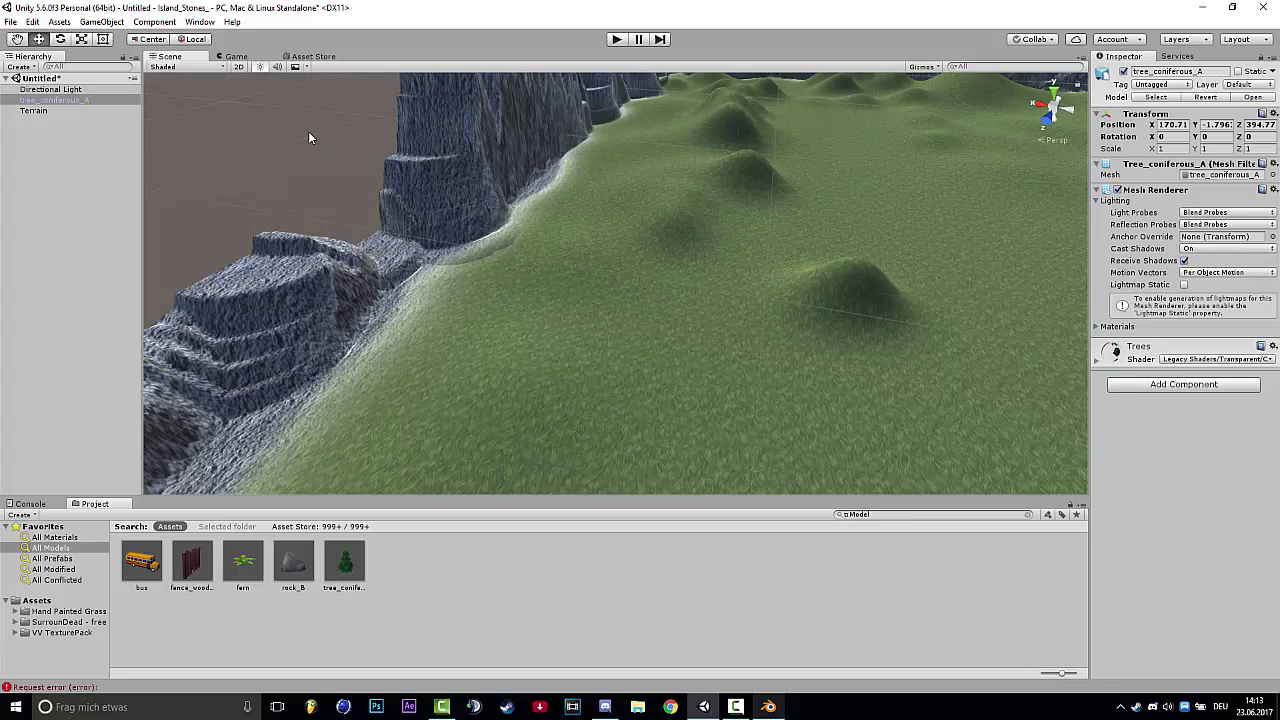
Step: Select the terrain and start adding a new tree type for its Place Trees tool
{"action": "left_click", "coordinate": [654, 258]}
{"action": "key", "text": "f"}
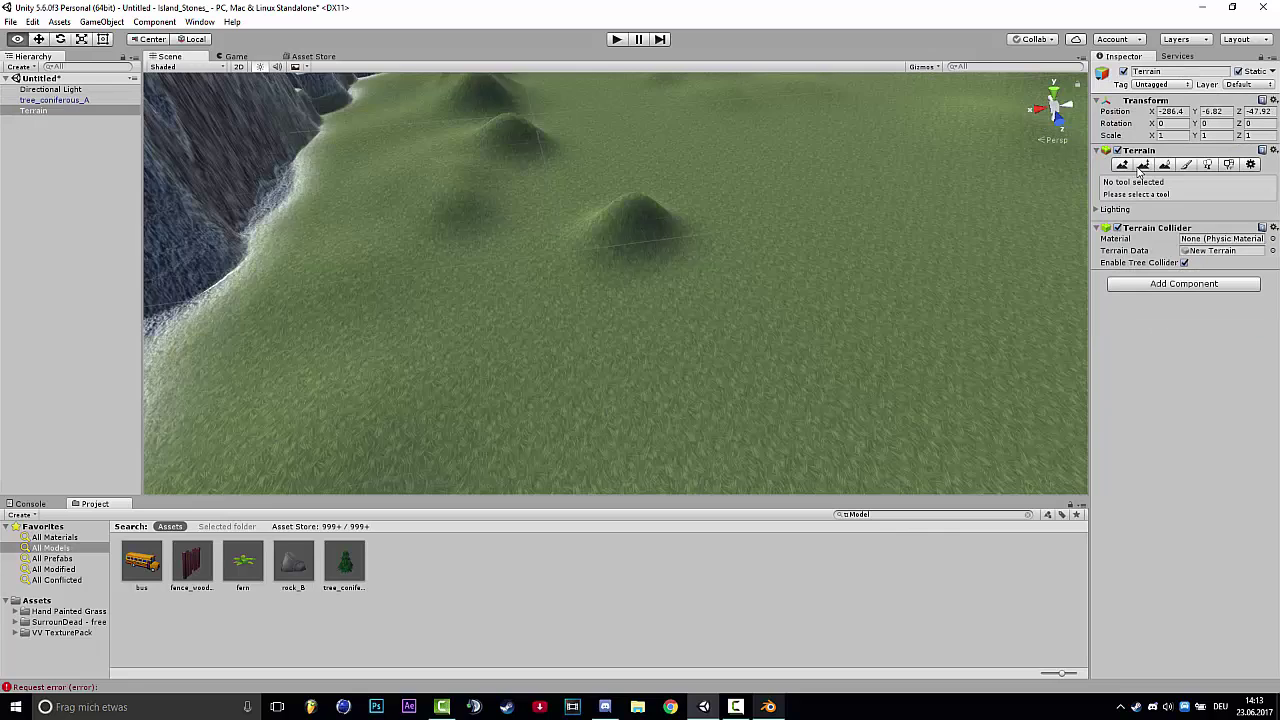
{"action": "left_click", "coordinate": [1208, 165]}
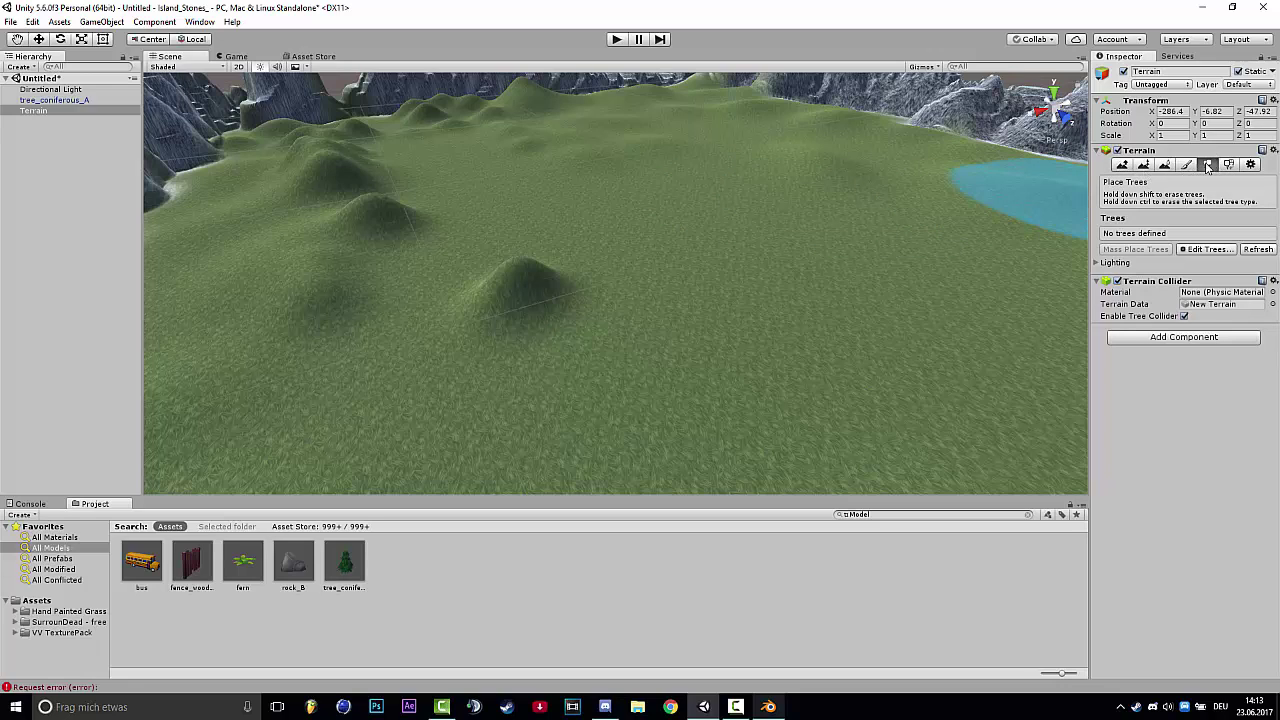
{"action": "left_click", "coordinate": [1210, 250]}
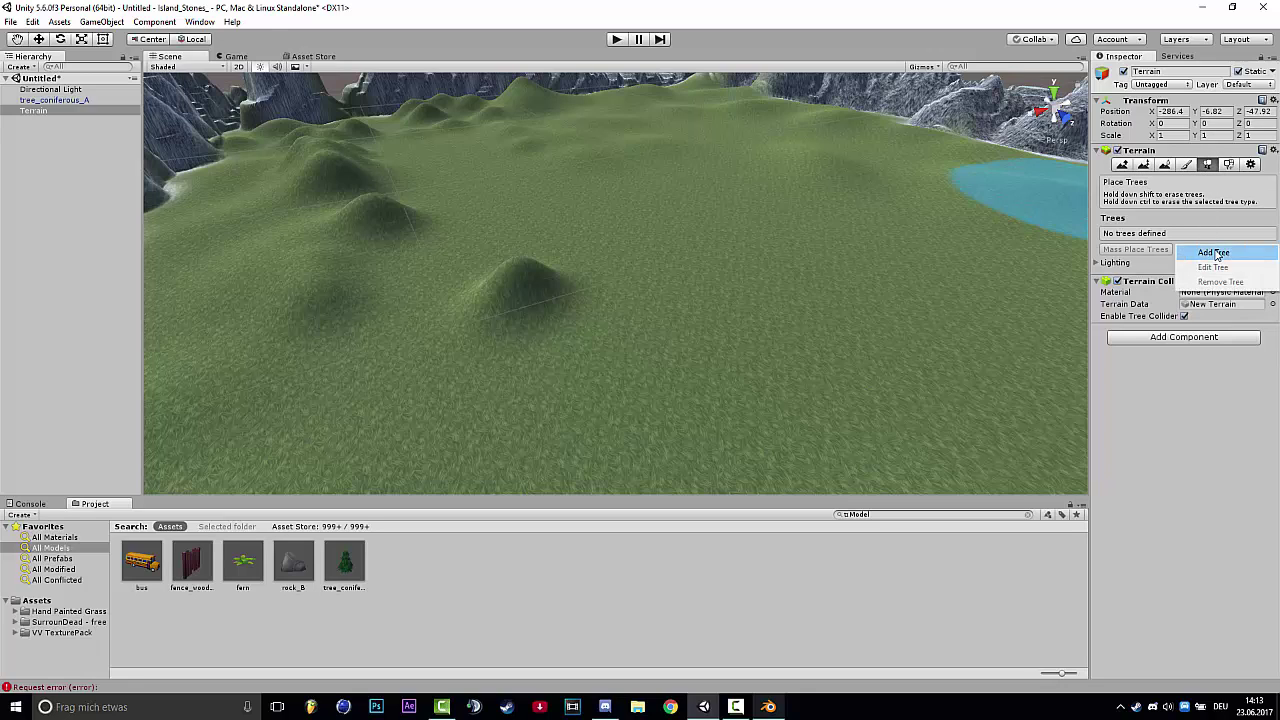
{"action": "left_click", "coordinate": [1214, 253]}
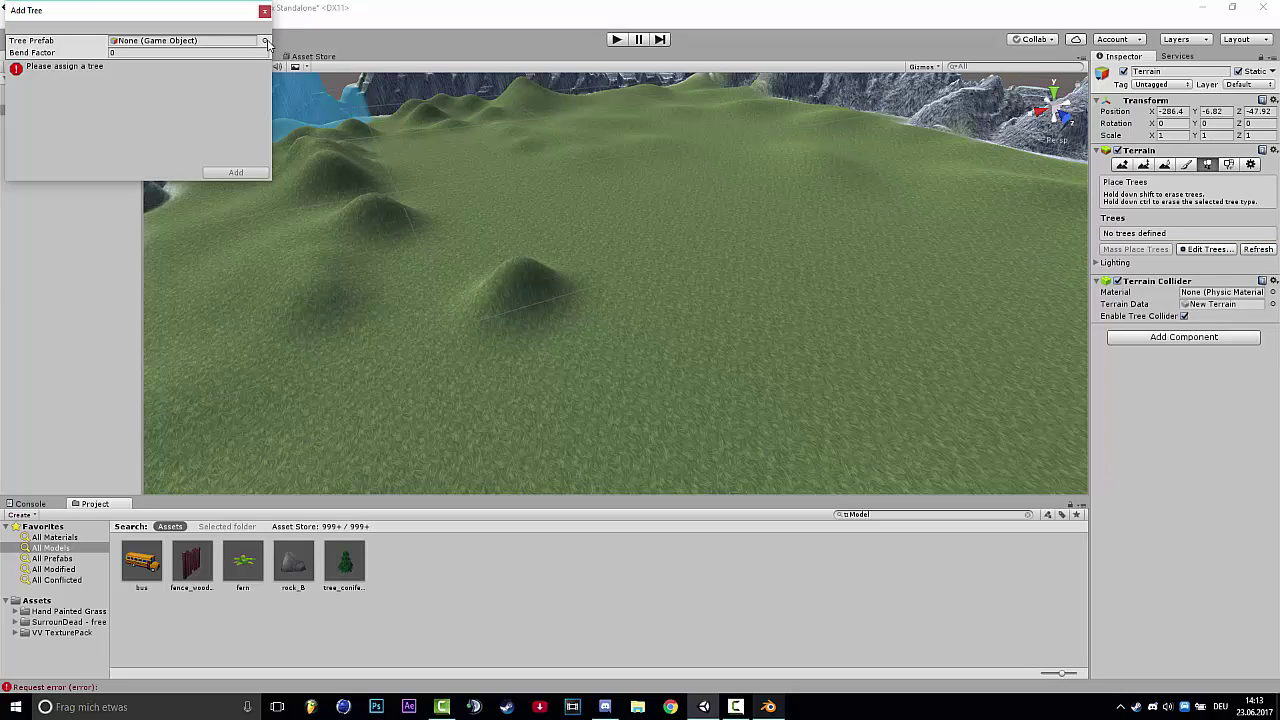
Step: Assign the tree_coniferous_A model as the tree prefab with bend factor 0 and add it to the terrain's trees
{"action": "left_click", "coordinate": [265, 41]}
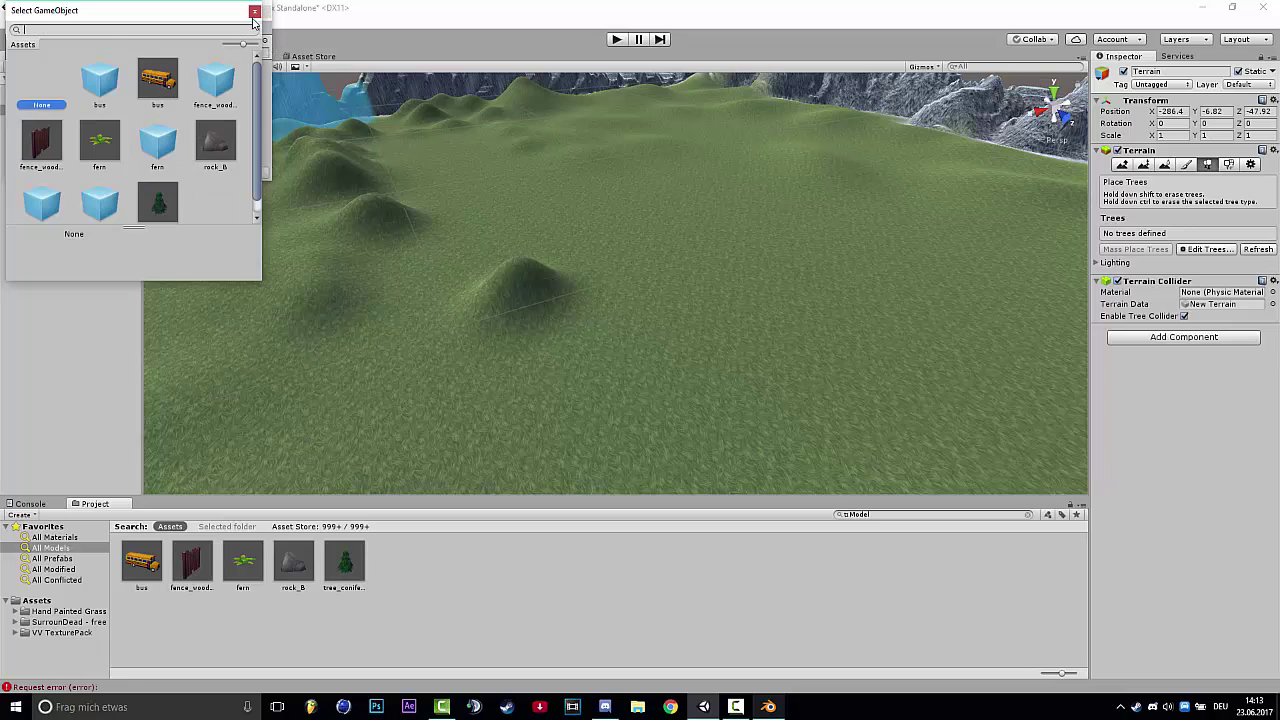
{"action": "left_click", "coordinate": [254, 12]}
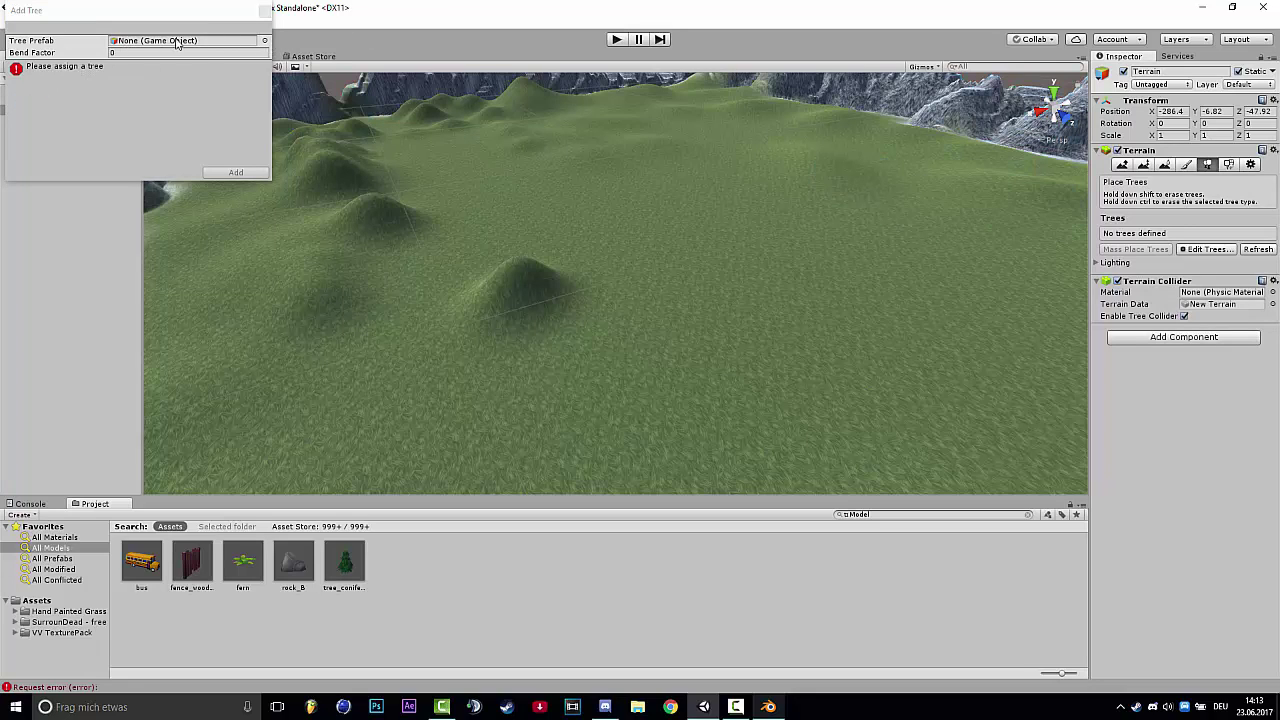
{"action": "left_click", "coordinate": [265, 41]}
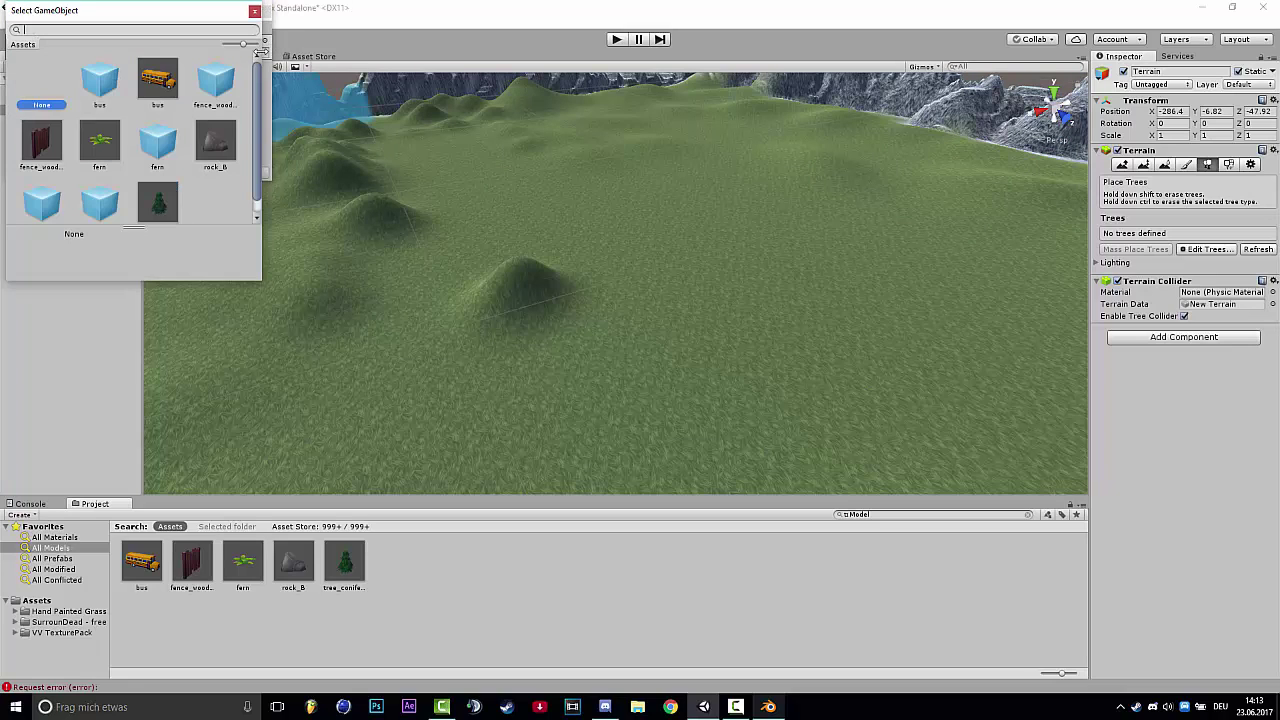
{"action": "scroll", "coordinate": [240, 122], "scroll_direction": "down", "scroll_amount": 1}
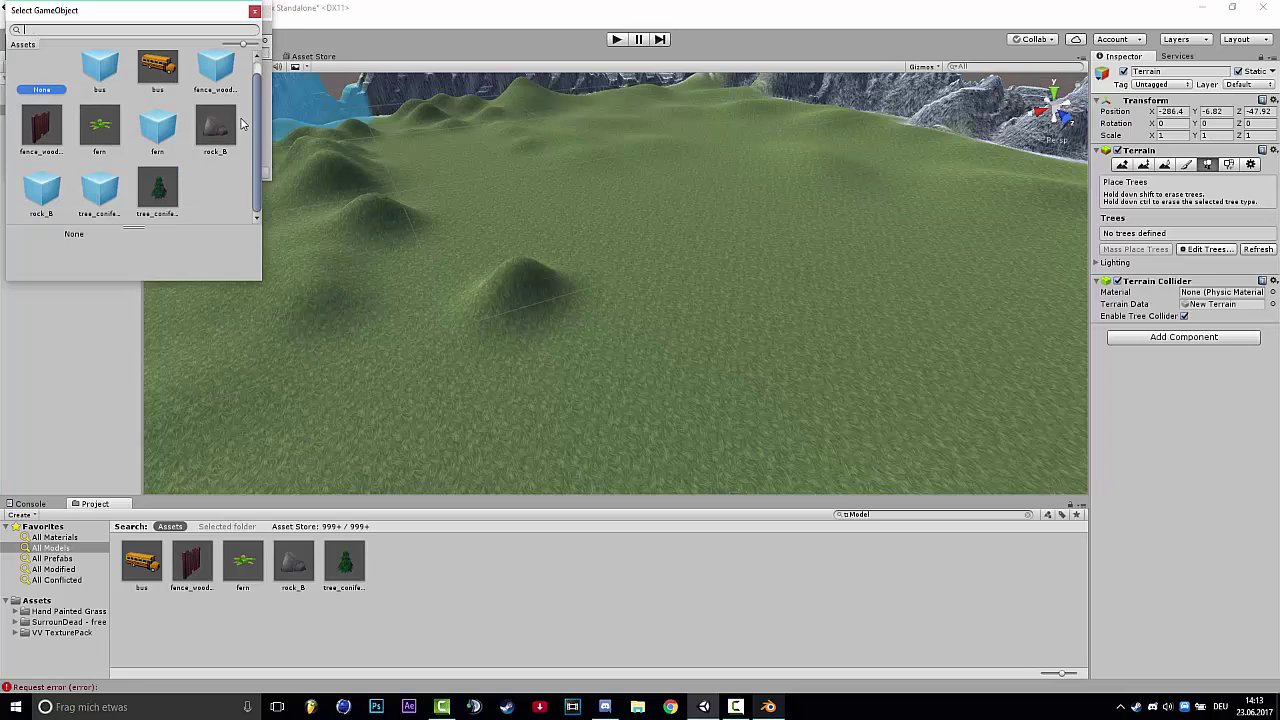
{"action": "left_click", "coordinate": [158, 190]}
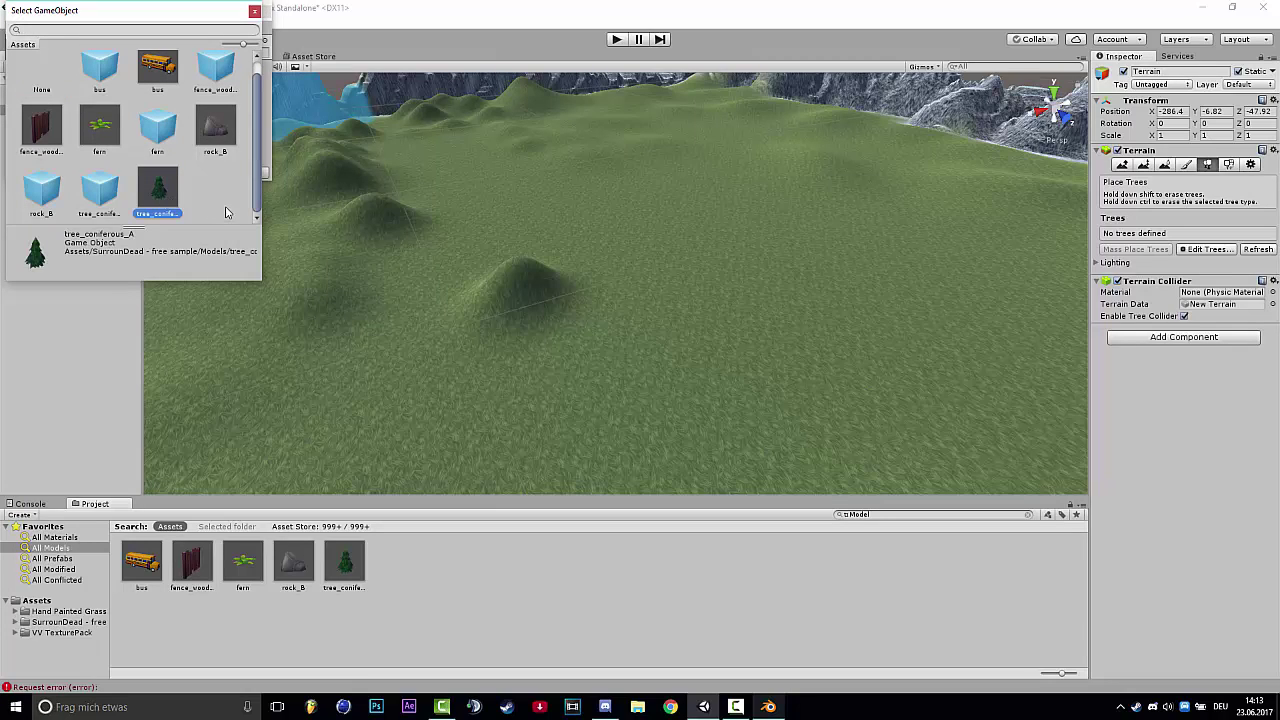
{"action": "double_click", "coordinate": [158, 188]}
{"action": "left_click", "coordinate": [265, 41]}
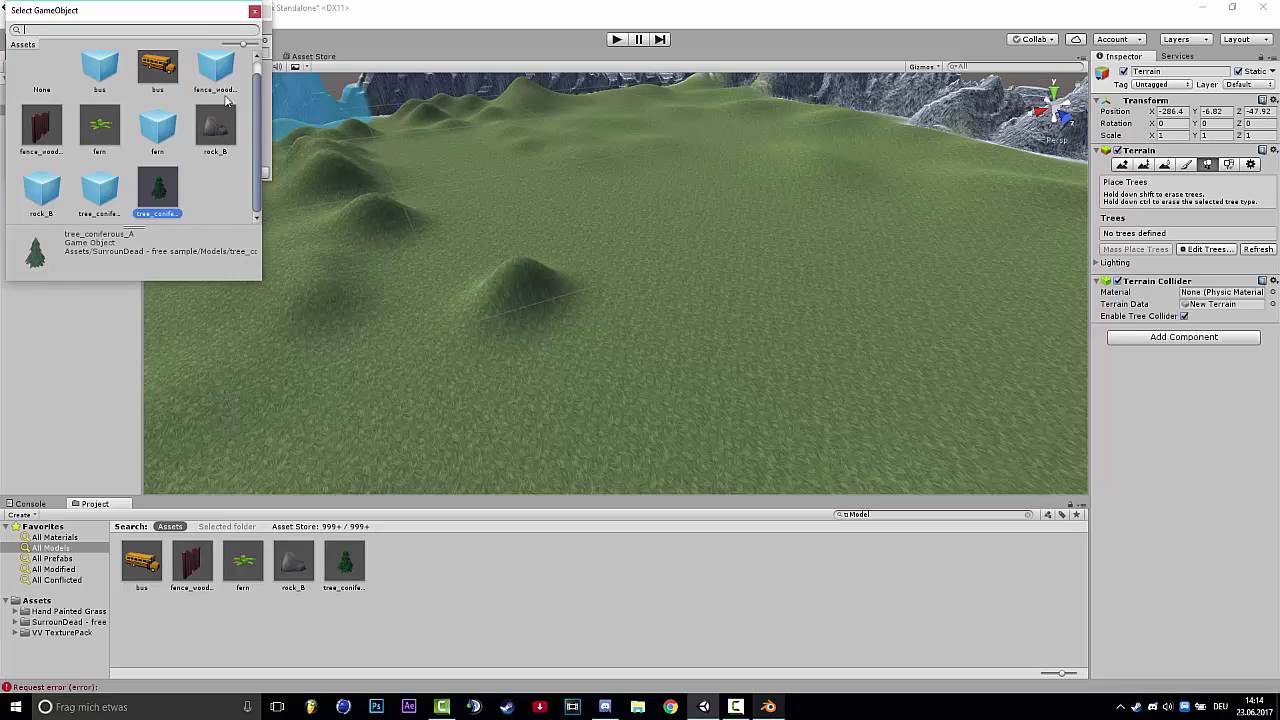
{"action": "double_click", "coordinate": [153, 185]}
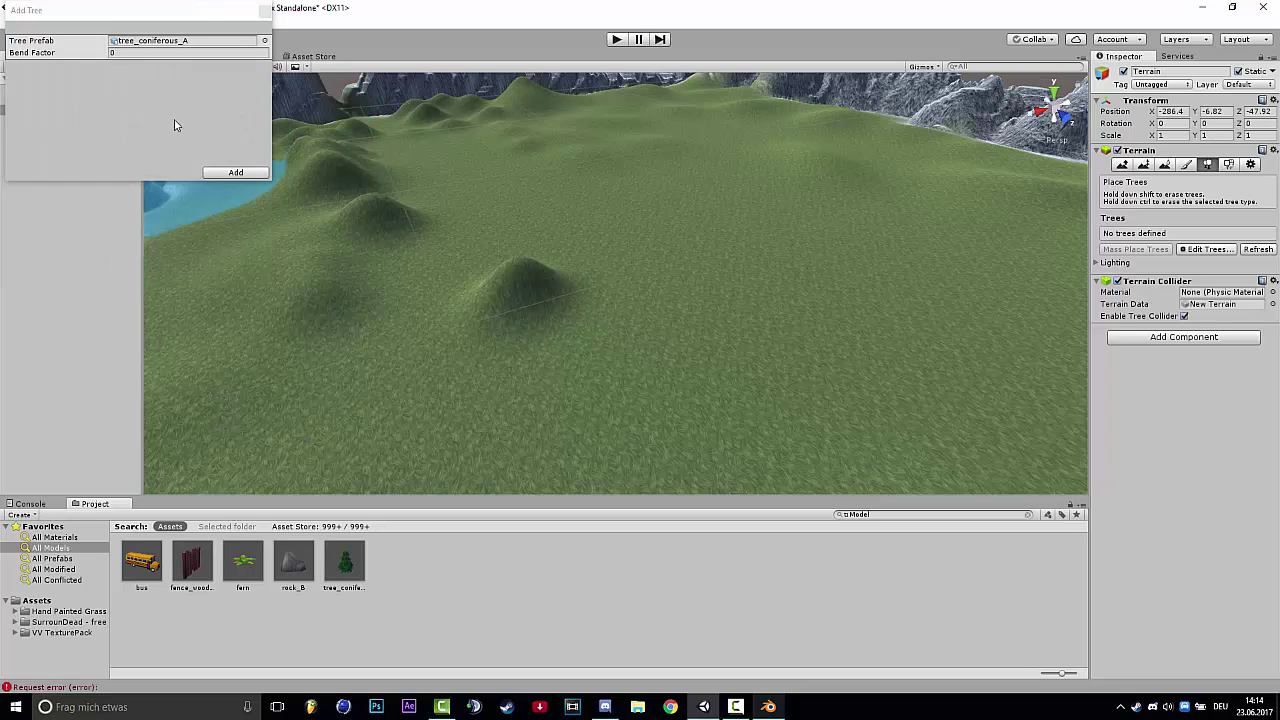
{"action": "left_click", "coordinate": [239, 169]}
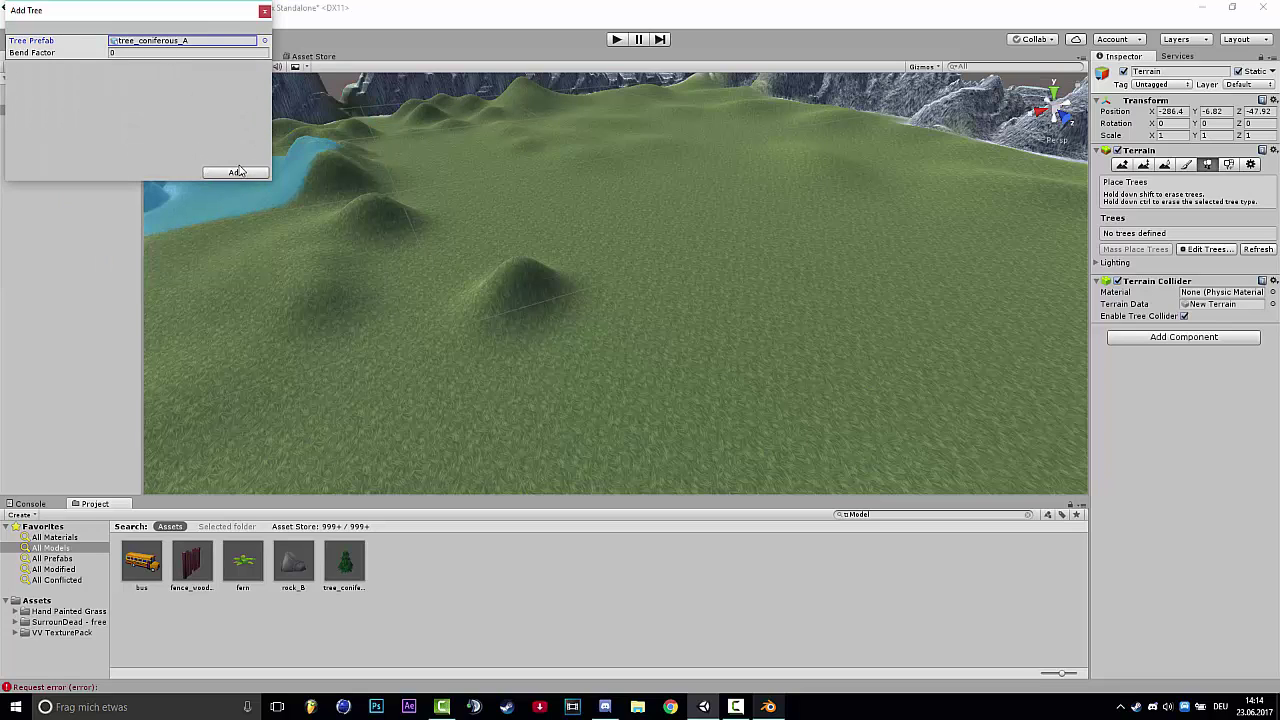
{"action": "left_click", "coordinate": [237, 173]}
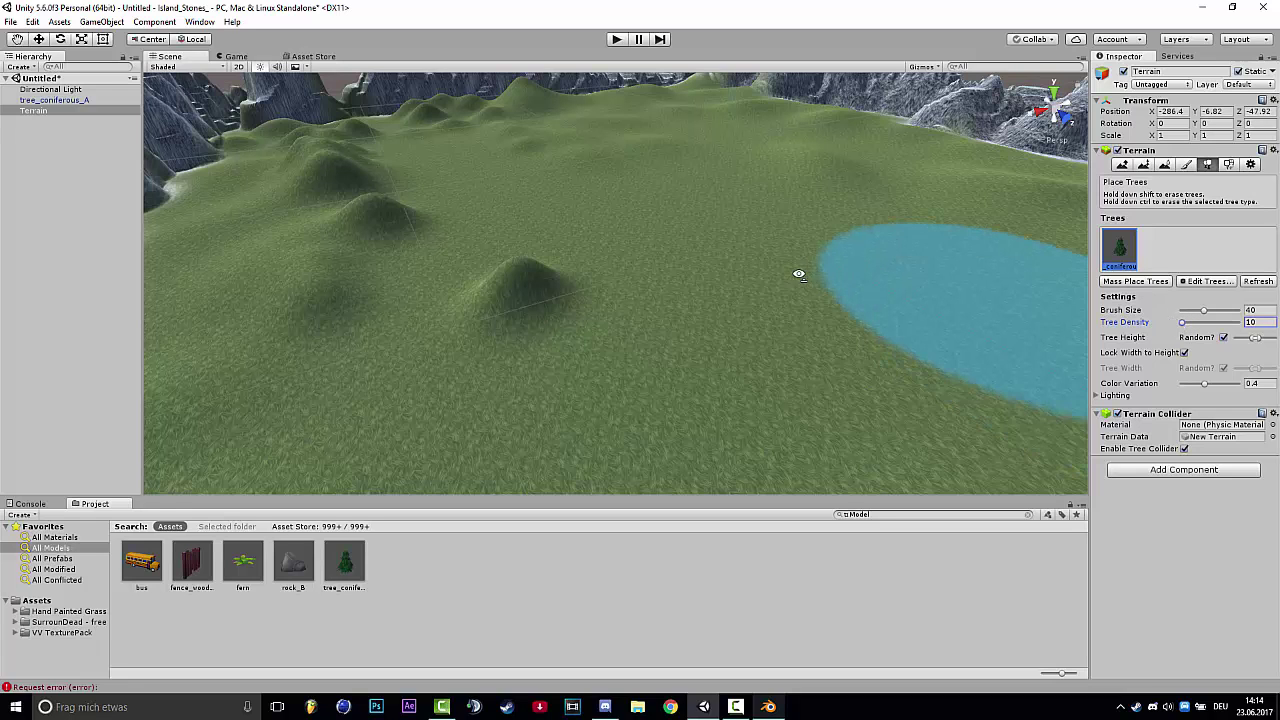
Step: Paint a group of coniferous trees on the grass beside the rocky border, using brush size 40 and tree density 10
{"action": "mouse_move", "coordinate": [800, 274]}
{"action": "left_mouse_down", "text": "alt"}
{"action": "mouse_move", "coordinate": [1006, 280]}
{"action": "mouse_move", "coordinate": [802, 247]}
{"action": "mouse_move", "coordinate": [837, 162]}
{"action": "mouse_move", "coordinate": [860, 170]}
{"action": "mouse_move", "coordinate": [931, 103]}
{"action": "left_mouse_up", "text": "alt"}
{"action": "left_click", "coordinate": [845, 188]}
{"action": "key", "text": "w"}
{"action": "right_click_drag", "start_coordinate": [931, 103], "coordinate": [930, 278]}
{"action": "scroll", "coordinate": [931, 279], "scroll_direction": "down", "scroll_amount": 10, "text": "alt"}
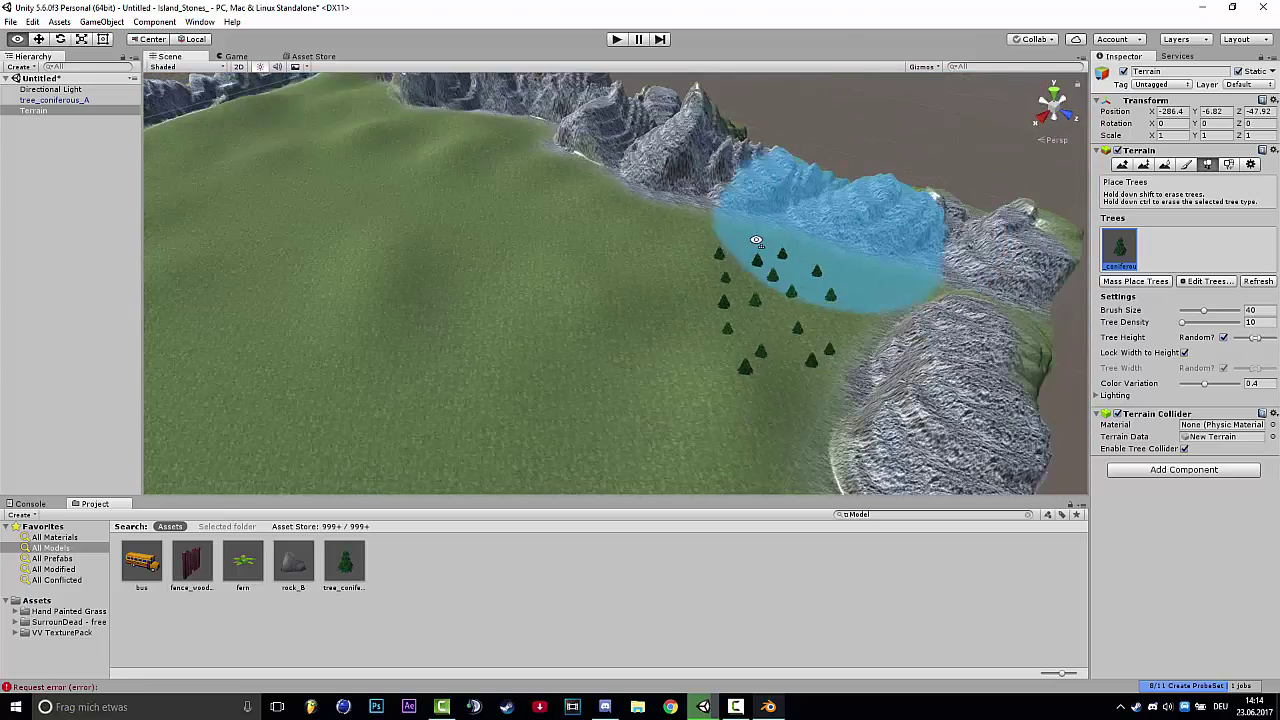
Step: Paint more coniferous trees on the grass along the rocky border, and fill the far corner below the peaks more densely
{"action": "right_click_drag", "start_coordinate": [756, 240], "coordinate": [741, 228]}
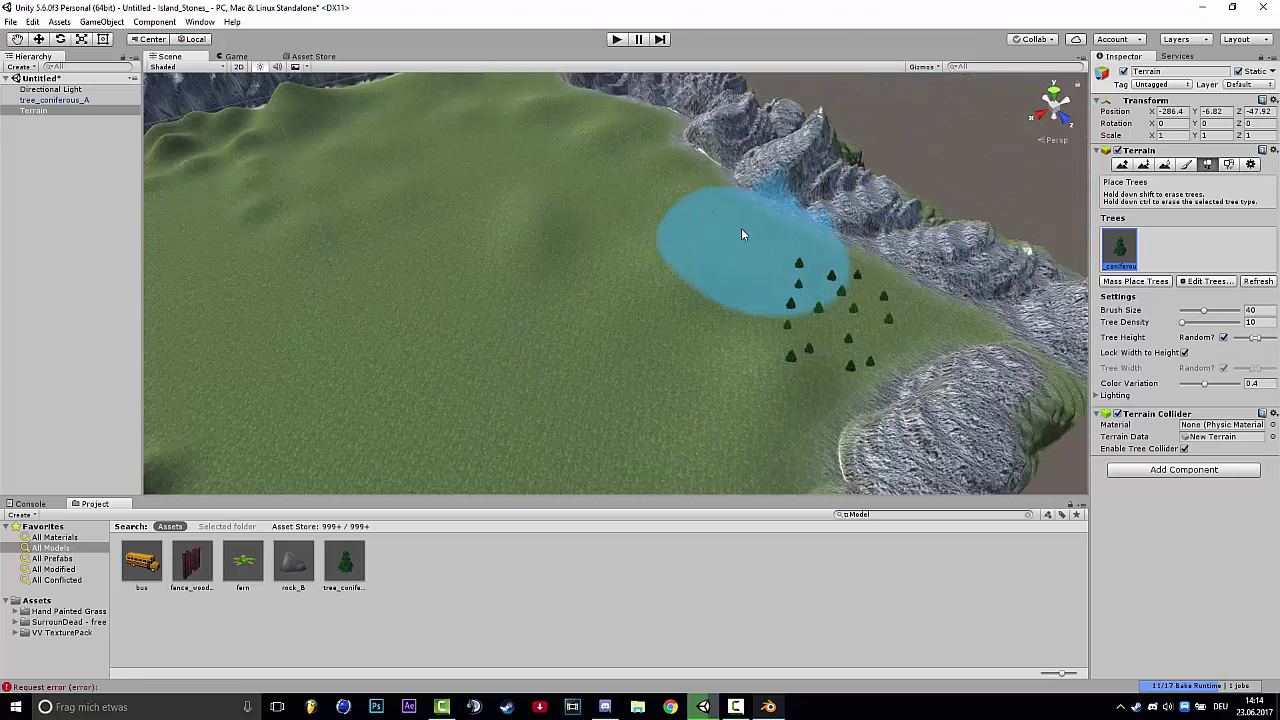
{"action": "left_click", "coordinate": [741, 228]}
{"action": "left_click", "coordinate": [645, 148]}
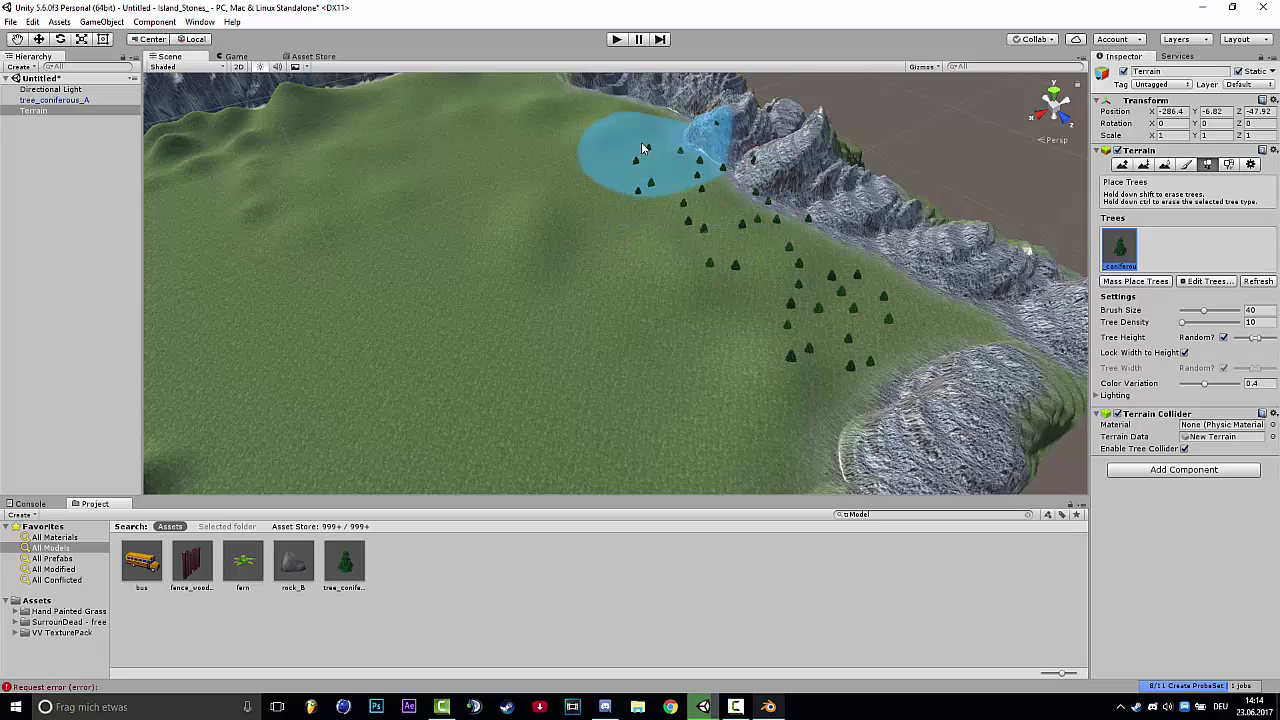
{"action": "right_click_drag", "start_coordinate": [632, 134], "coordinate": [602, 90]}
{"action": "left_click", "coordinate": [666, 166]}
{"action": "left_click", "coordinate": [699, 204]}
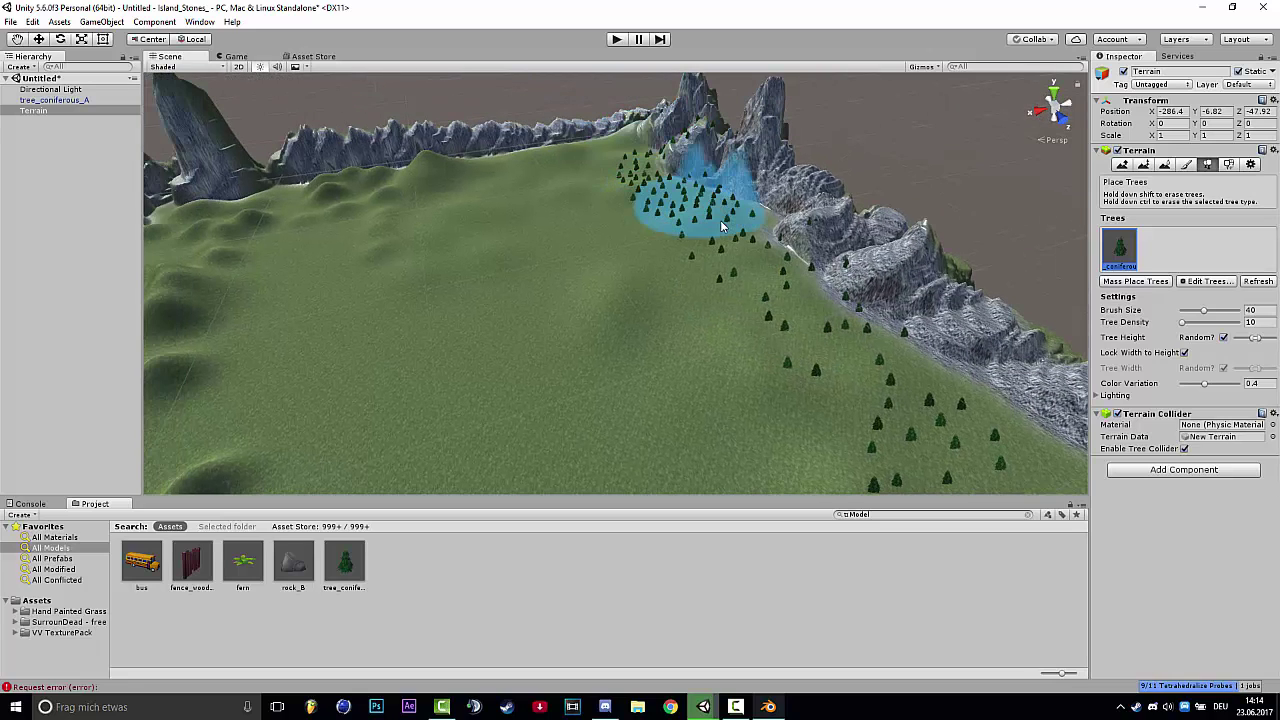
{"action": "left_click", "coordinate": [726, 229]}
Step: Paint coniferous trees along the island's far border and down the hilly opposite side beside the mounds
{"action": "right_click_drag", "start_coordinate": [710, 264], "coordinate": [560, 240]}
{"action": "mouse_move", "coordinate": [808, 198]}
{"action": "left_mouse_down"}
{"action": "mouse_move", "coordinate": [516, 176]}
{"action": "mouse_move", "coordinate": [414, 201]}
{"action": "mouse_move", "coordinate": [410, 262]}
{"action": "mouse_move", "coordinate": [423, 285]}
{"action": "mouse_move", "coordinate": [412, 290]}
{"action": "left_mouse_up"}
{"action": "right_click_drag", "start_coordinate": [405, 295], "coordinate": [330, 355]}
{"action": "left_click_drag", "start_coordinate": [529, 186], "coordinate": [338, 292]}
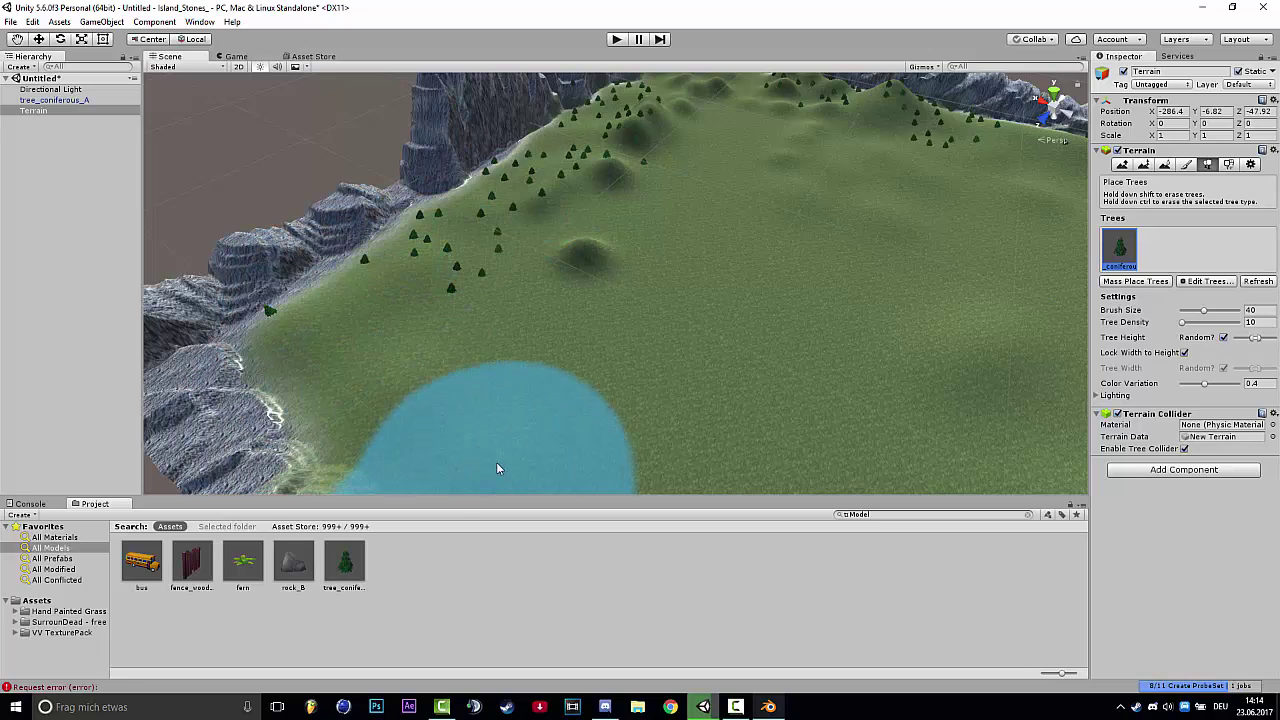
Step: Paint coniferous trees on the grass along the near rocky ridge, joining the existing group at the corner
{"action": "left_click", "coordinate": [497, 466]}
{"action": "mouse_move", "coordinate": [646, 457]}
{"action": "left_mouse_down", "text": "alt"}
{"action": "mouse_move", "coordinate": [720, 331]}
{"action": "mouse_move", "coordinate": [702, 297]}
{"action": "left_mouse_up", "text": "alt"}
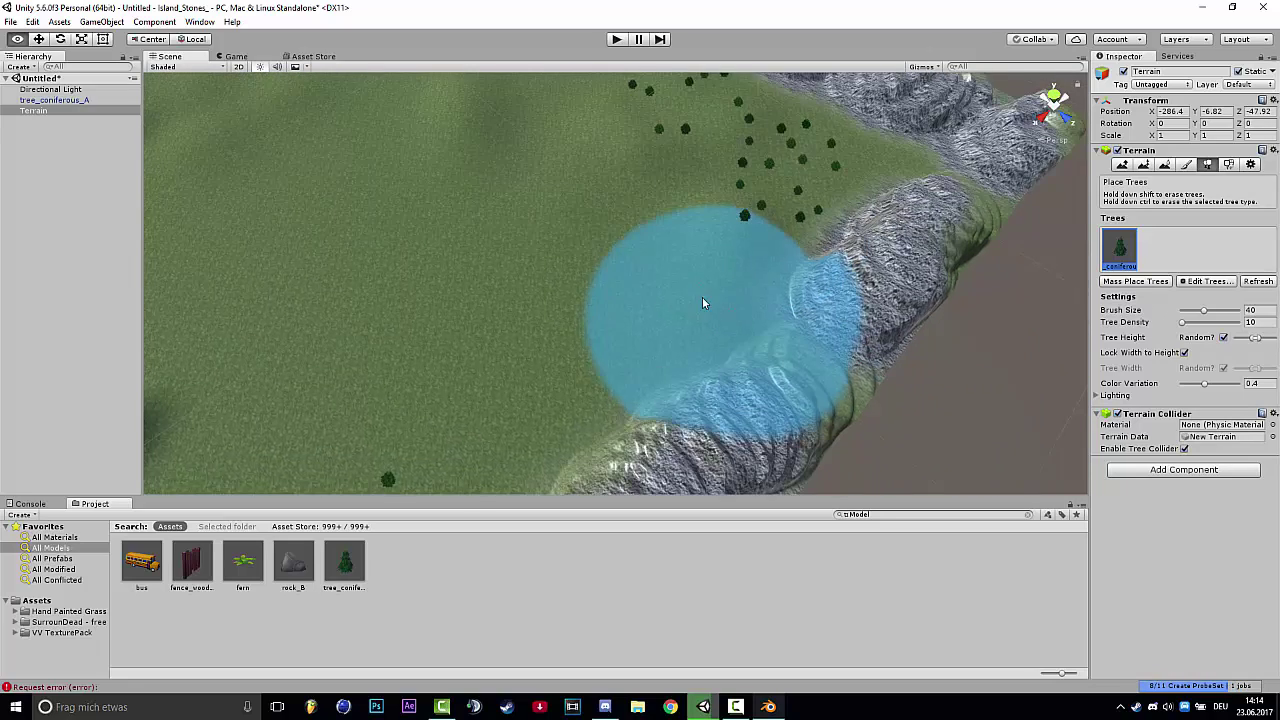
{"action": "mouse_move", "coordinate": [631, 356]}
{"action": "left_mouse_down"}
{"action": "mouse_move", "coordinate": [556, 381]}
{"action": "mouse_move", "coordinate": [468, 470]}
{"action": "left_mouse_up"}
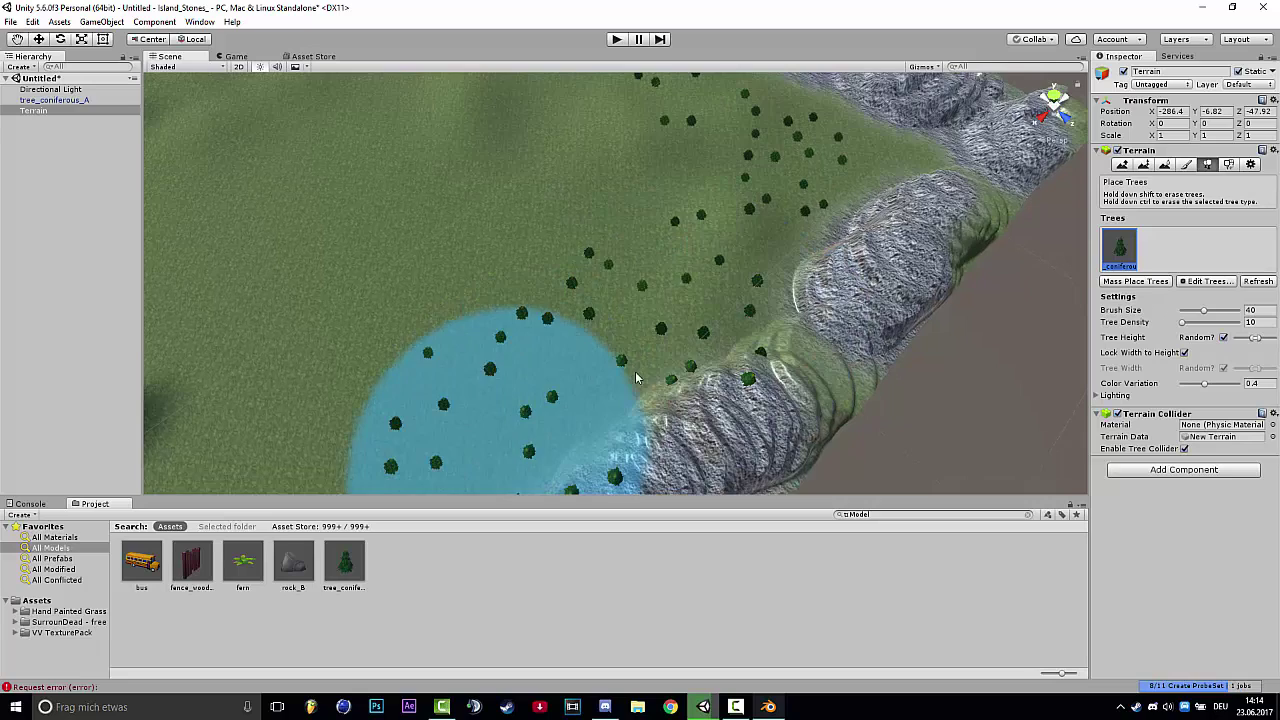
Step: Examine the painted coniferous trees around the island, from close to the ground and from above the rocky border
{"action": "mouse_move", "coordinate": [690, 335]}
{"action": "left_mouse_down", "text": "alt"}
{"action": "mouse_move", "coordinate": [701, 260]}
{"action": "mouse_move", "coordinate": [668, 215]}
{"action": "left_mouse_up", "text": "alt"}
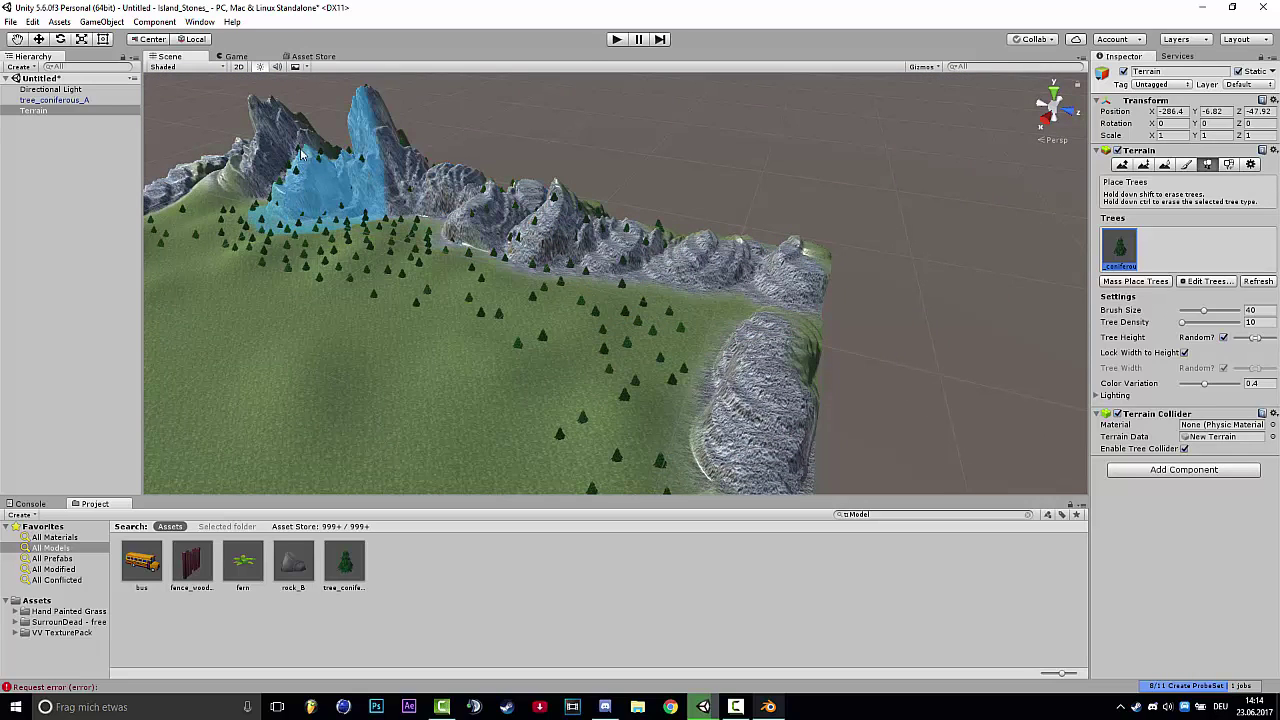
{"action": "mouse_move", "coordinate": [252, 150]}
{"action": "left_mouse_down", "text": "alt"}
{"action": "mouse_move", "coordinate": [63, 151]}
{"action": "mouse_move", "coordinate": [590, 155]}
{"action": "left_mouse_up", "text": "alt"}
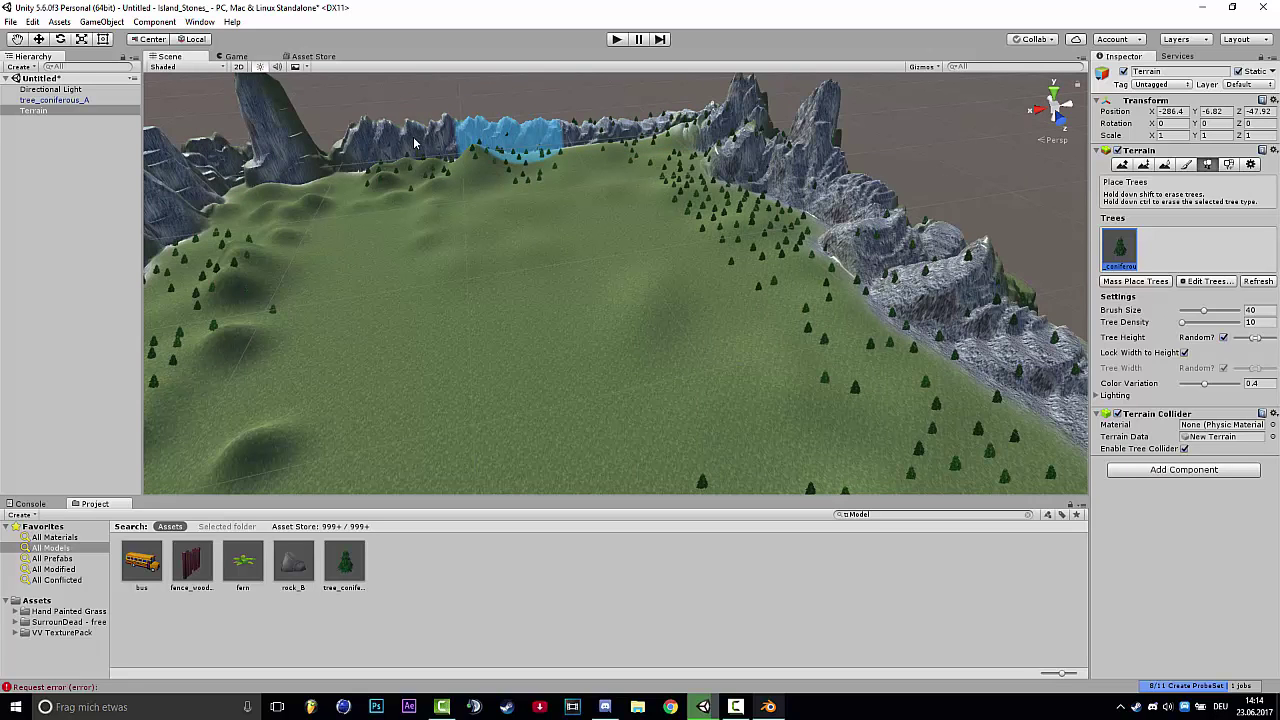
{"action": "right_click_drag", "start_coordinate": [328, 179], "coordinate": [287, 173]}
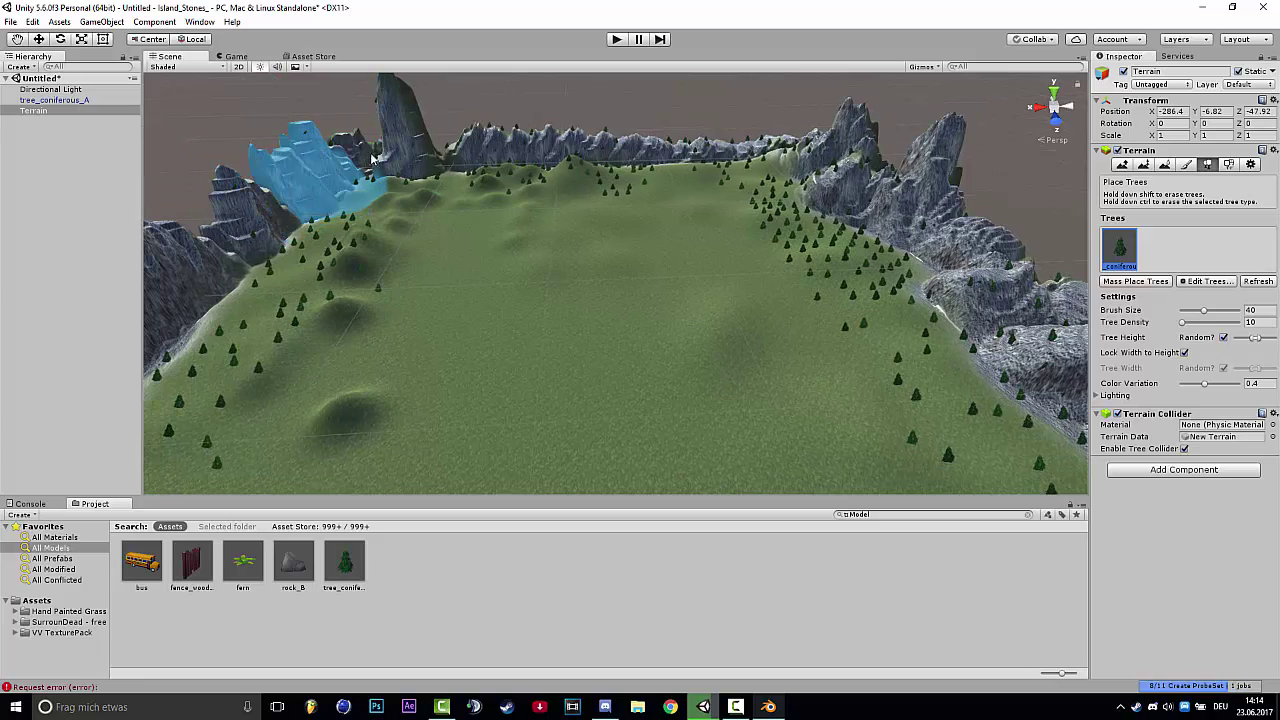
{"action": "right_click_drag", "start_coordinate": [415, 205], "coordinate": [790, 66]}
{"action": "key", "text": "w"}
{"action": "key", "text": "w"}
{"action": "key", "text": "s"}
{"action": "left_click_drag", "start_coordinate": [755, 155], "coordinate": [419, 132], "text": "alt"}
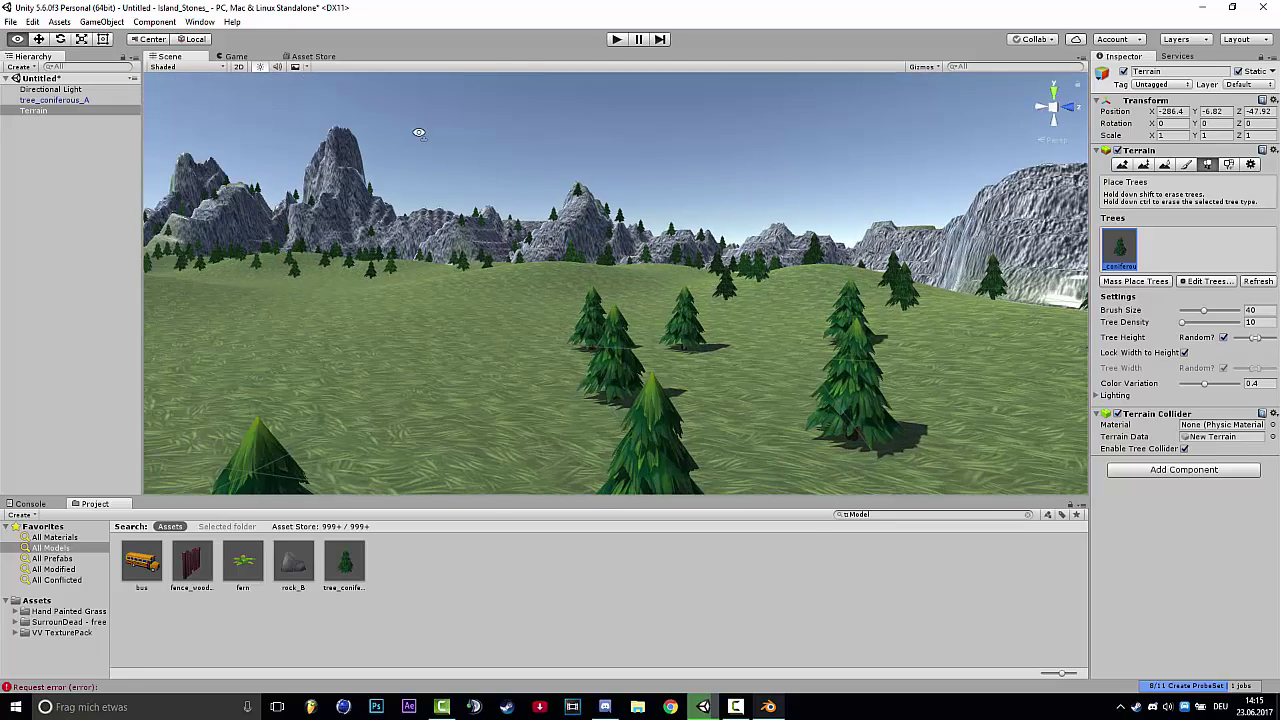
{"action": "key", "text": "s"}
{"action": "mouse_move", "coordinate": [411, 131]}
{"action": "right_mouse_down"}
{"action": "mouse_move", "coordinate": [431, 66]}
{"action": "mouse_move", "coordinate": [403, 171]}
{"action": "mouse_move", "coordinate": [450, 172]}
{"action": "right_mouse_up"}
{"action": "key", "text": "w"}
{"action": "key", "text": "s"}
{"action": "mouse_move", "coordinate": [708, 250]}
{"action": "right_mouse_down"}
{"action": "mouse_move", "coordinate": [800, 245]}
{"action": "mouse_move", "coordinate": [652, 228]}
{"action": "mouse_move", "coordinate": [704, 233]}
{"action": "right_mouse_up"}
{"action": "right_click_drag", "start_coordinate": [744, 191], "coordinate": [855, 194]}
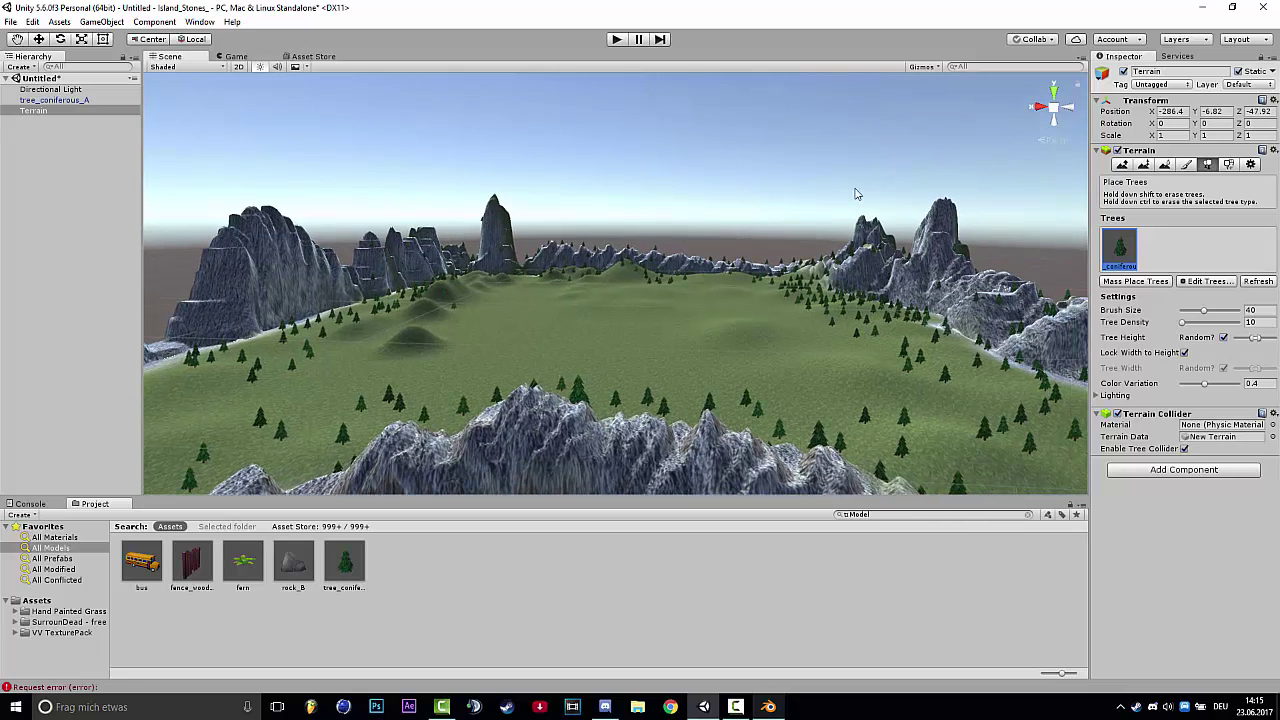
{"action": "right_click_drag", "start_coordinate": [835, 303], "coordinate": [906, 246]}
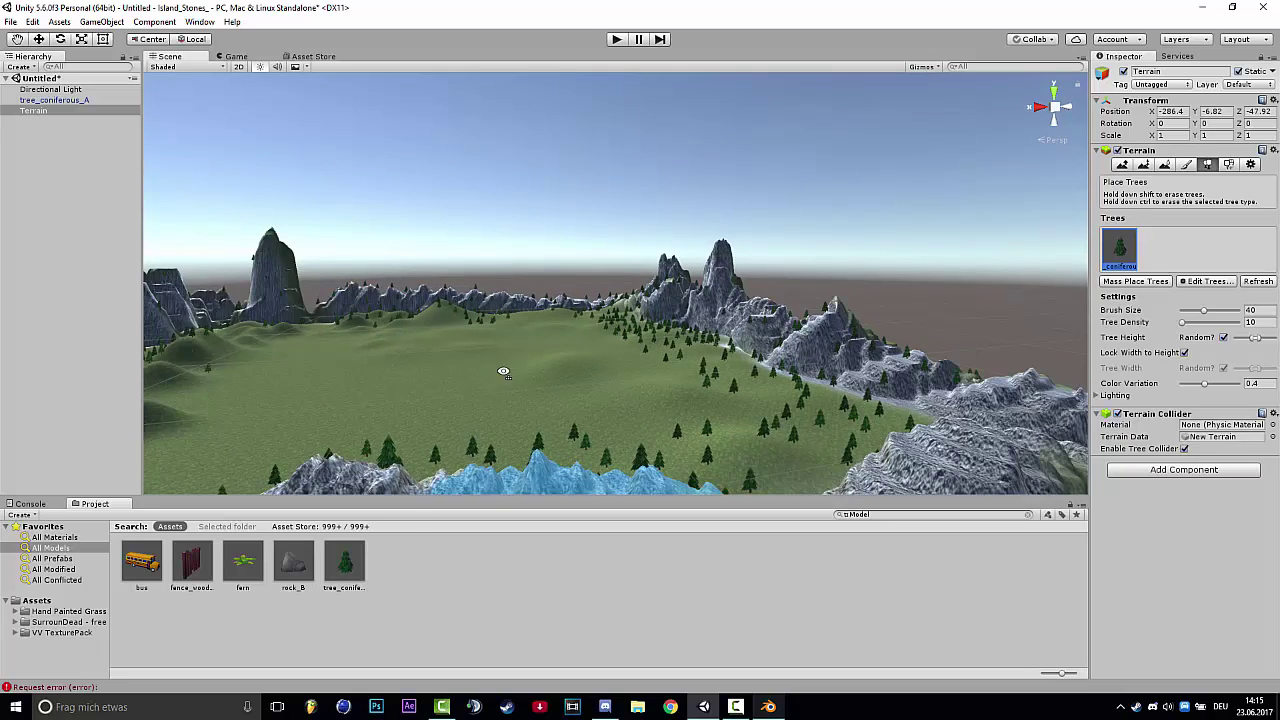
{"action": "right_click_drag", "start_coordinate": [574, 323], "coordinate": [476, 430]}
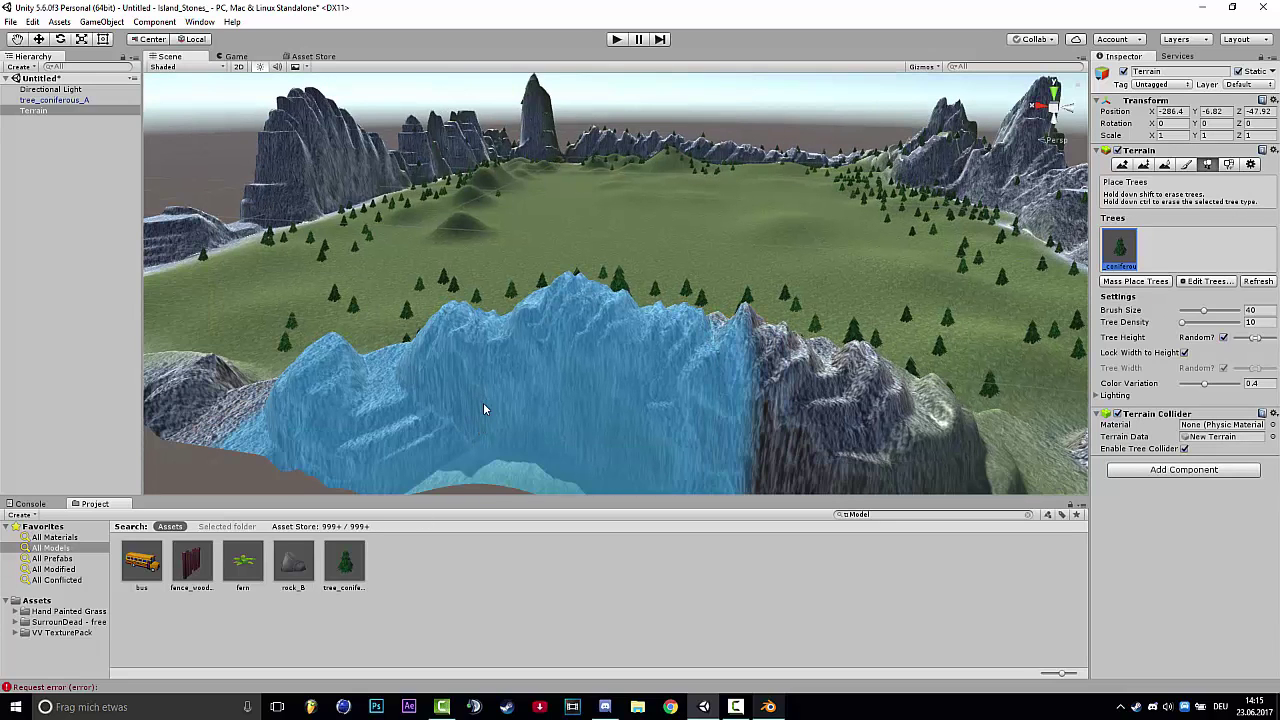
{"action": "mouse_move", "coordinate": [768, 289]}
{"action": "right_mouse_down"}
{"action": "mouse_move", "coordinate": [826, 283]}
{"action": "mouse_move", "coordinate": [877, 238]}
{"action": "mouse_move", "coordinate": [740, 183]}
{"action": "mouse_move", "coordinate": [654, 194]}
{"action": "mouse_move", "coordinate": [634, 234]}
{"action": "mouse_move", "coordinate": [663, 277]}
{"action": "mouse_move", "coordinate": [718, 278]}
{"action": "mouse_move", "coordinate": [666, 338]}
{"action": "mouse_move", "coordinate": [626, 357]}
{"action": "right_mouse_up"}
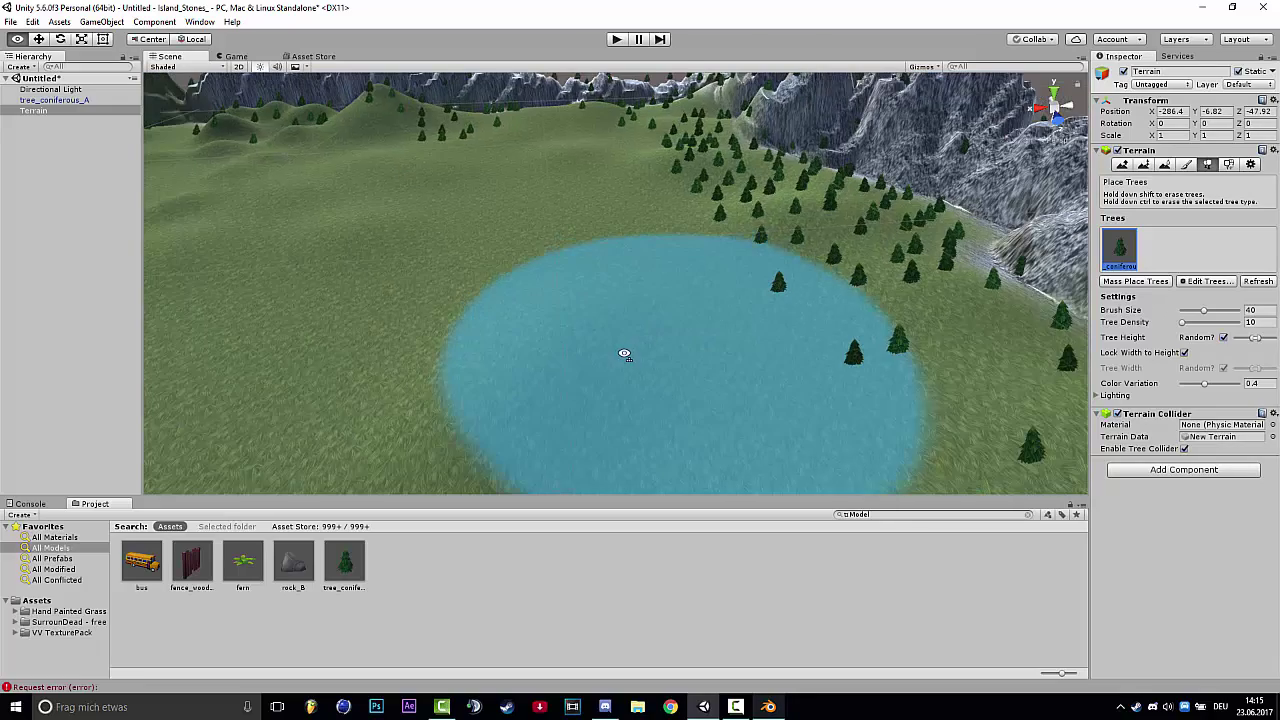
{"action": "scroll", "coordinate": [626, 357], "scroll_direction": "down", "scroll_amount": 5}
Step: Place one rock_B model in the scene on the grass among the coniferous trees
{"action": "left_click", "coordinate": [282, 566]}
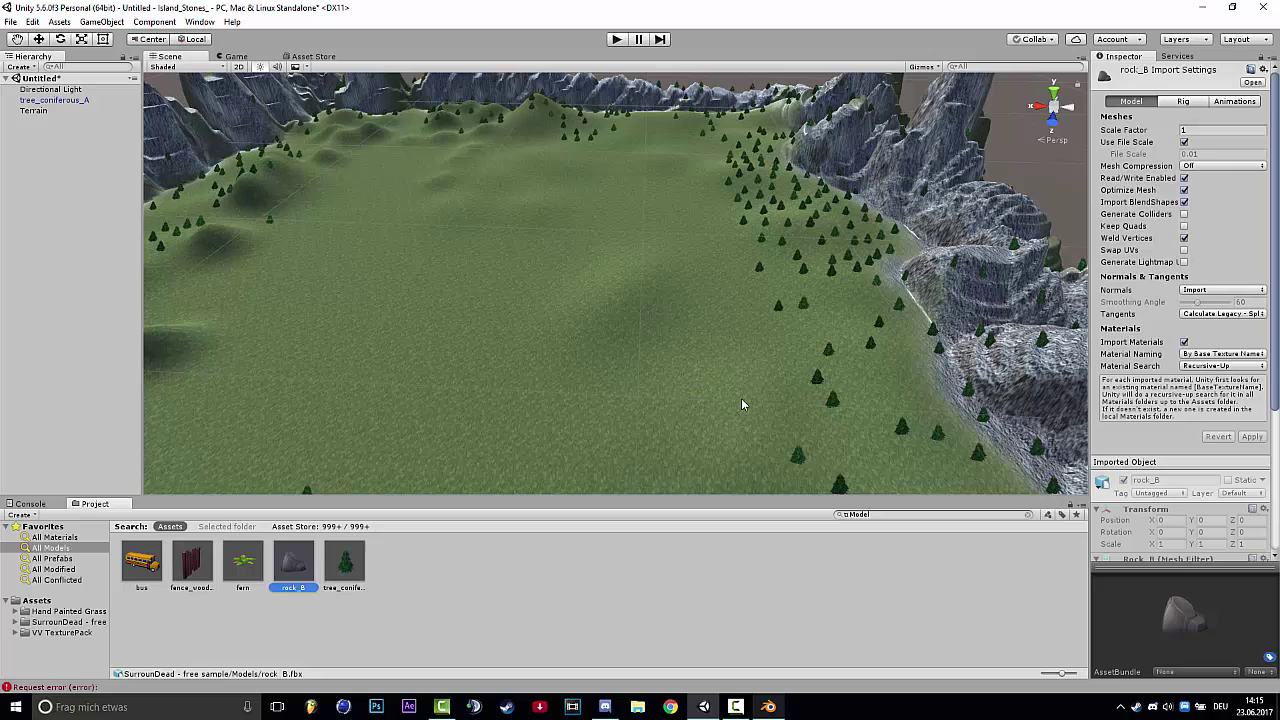
{"action": "right_click_drag", "start_coordinate": [702, 297], "coordinate": [296, 563]}
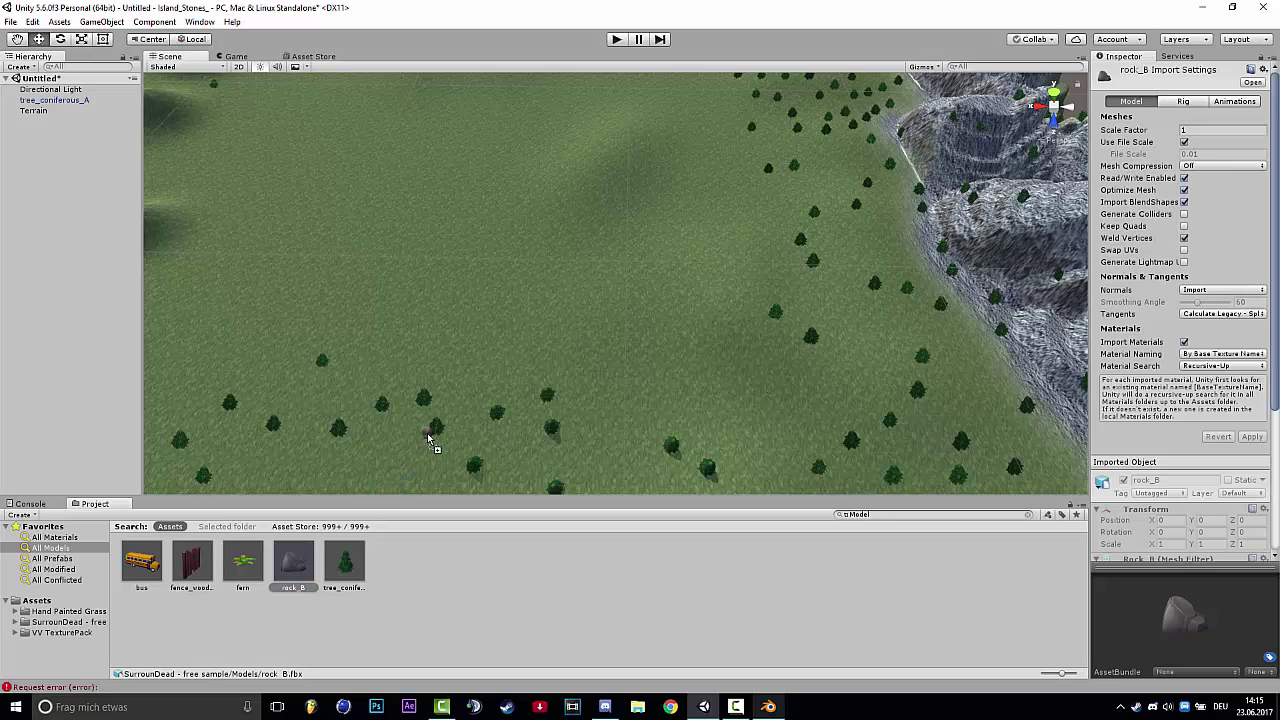
{"action": "left_click_drag", "start_coordinate": [428, 438], "coordinate": [427, 436]}
Step: Add rock_B as a second tree type of the terrain's Place Trees tool, with bend factor 0
{"action": "left_click", "coordinate": [631, 297]}
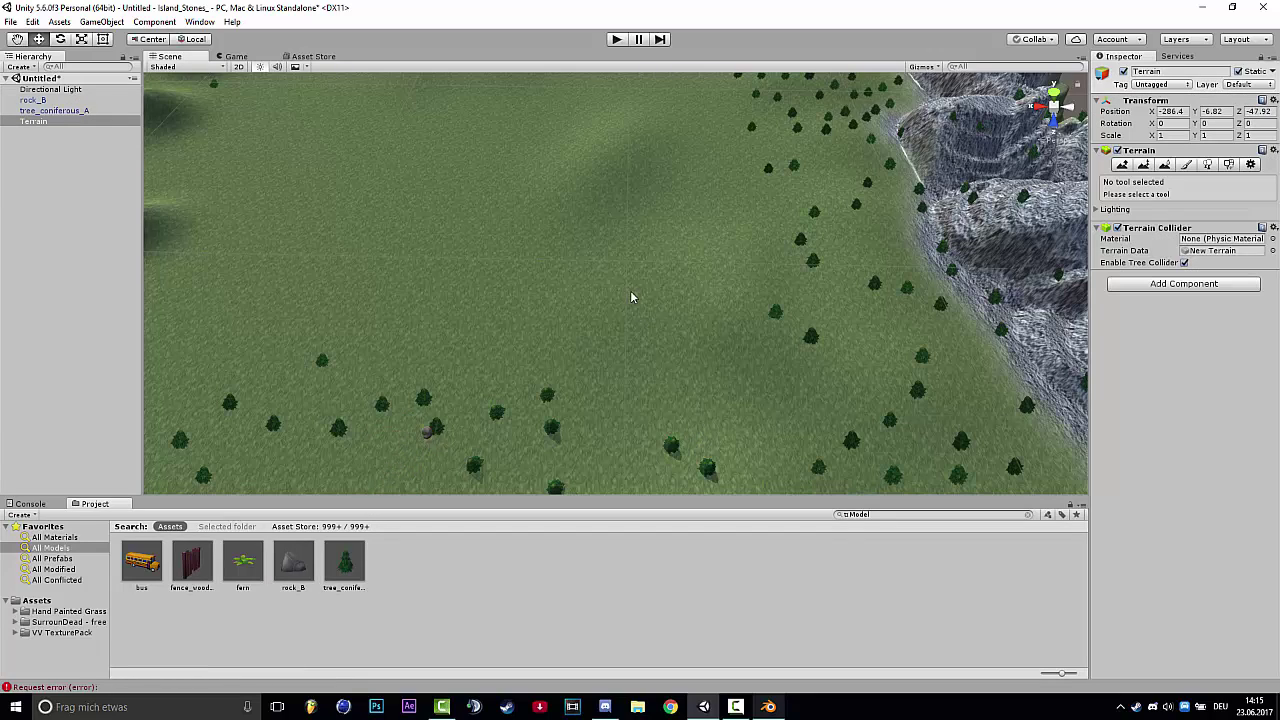
{"action": "left_click", "coordinate": [1207, 166]}
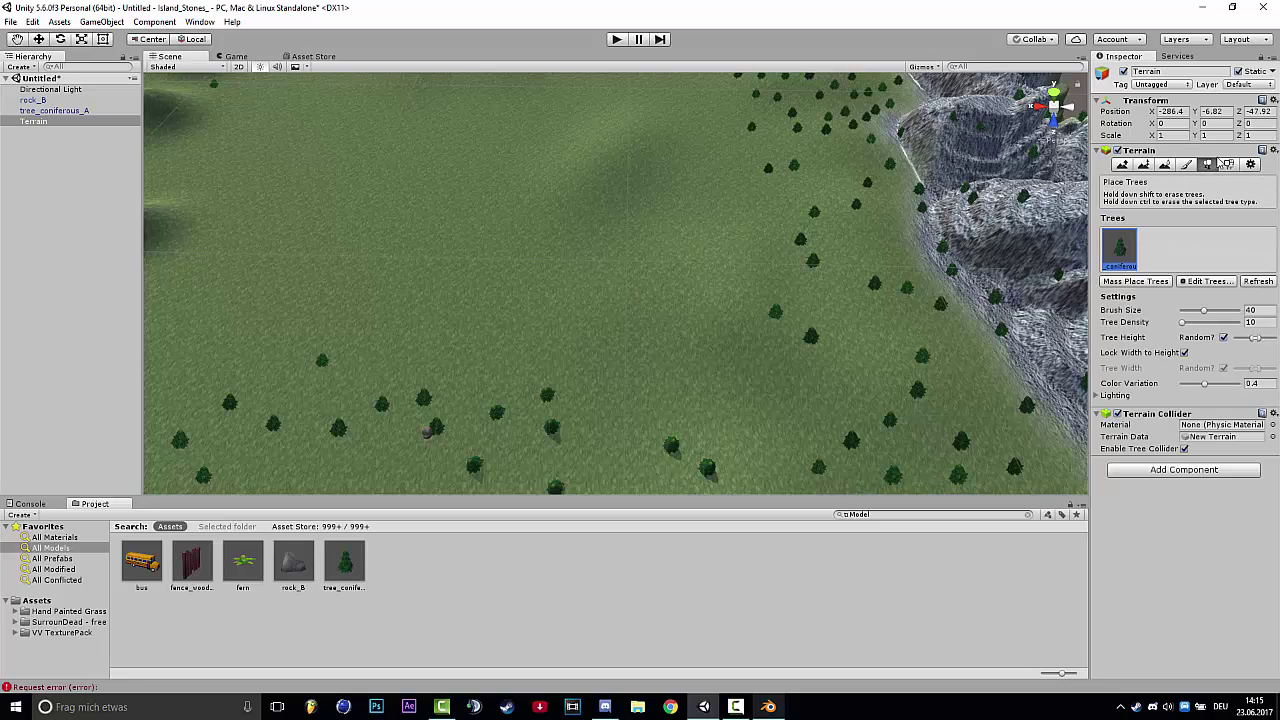
{"action": "left_click", "coordinate": [1229, 165]}
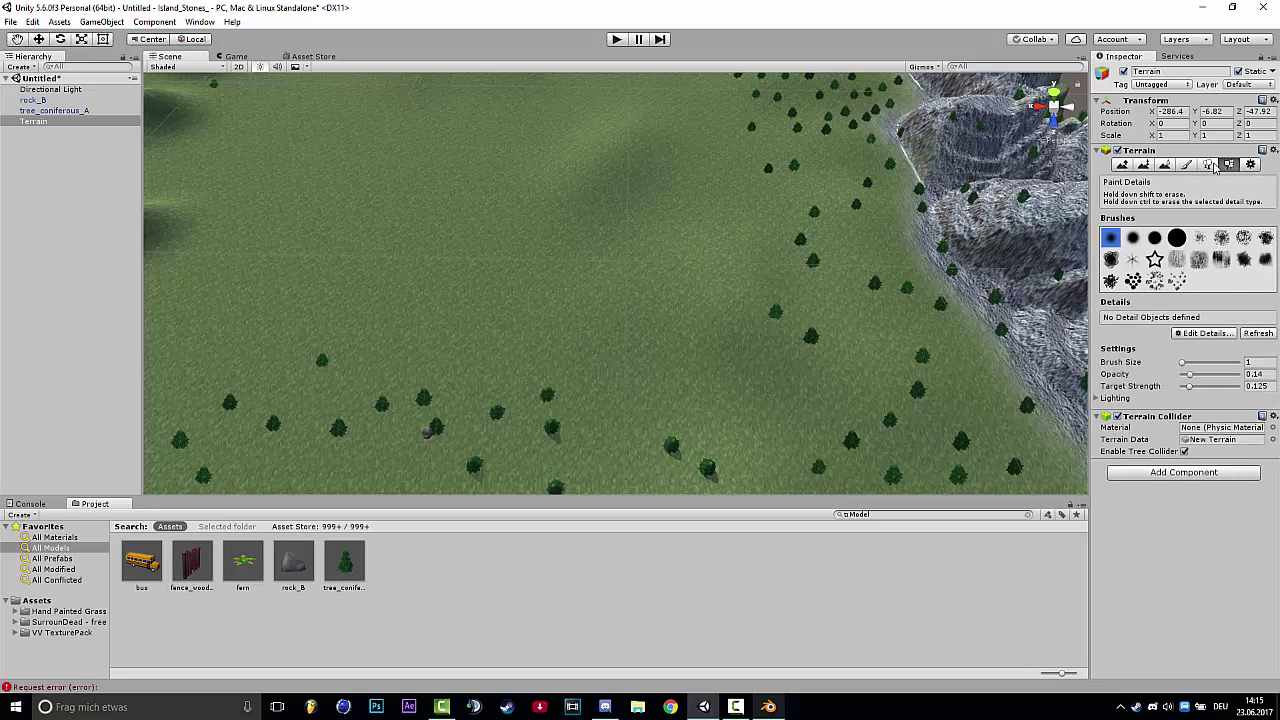
{"action": "left_click", "coordinate": [1207, 165]}
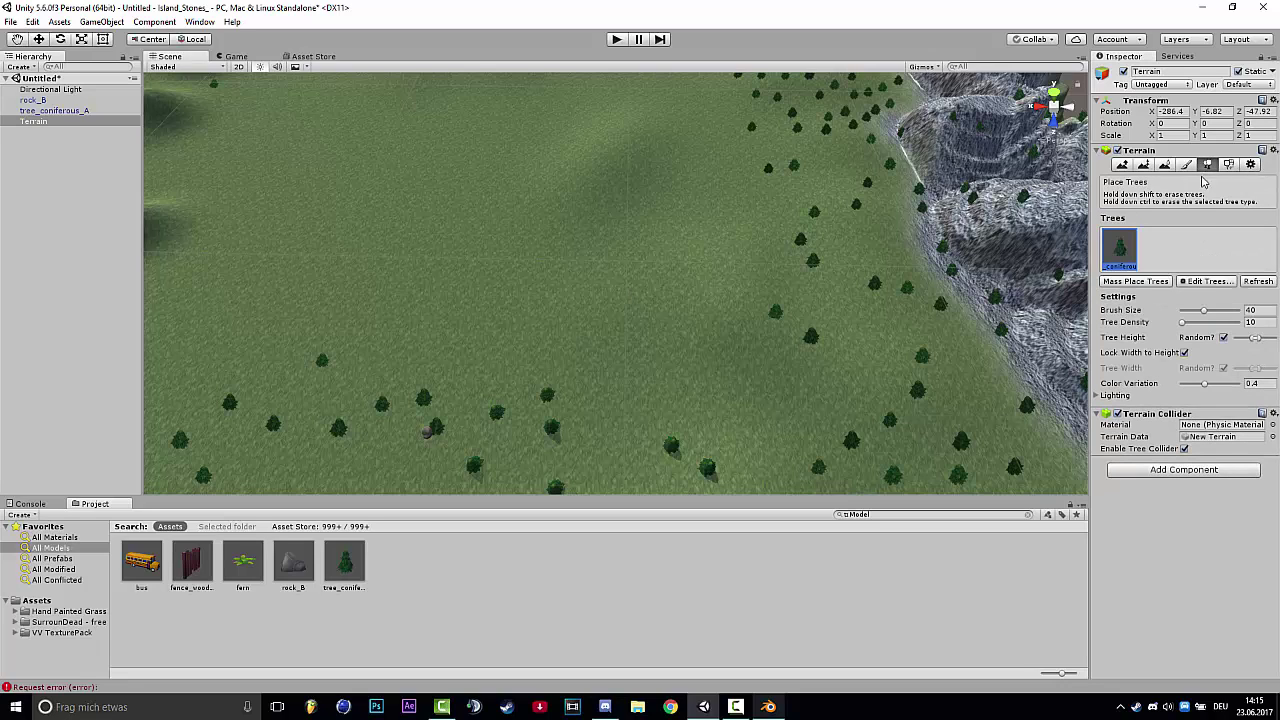
{"action": "left_click", "coordinate": [1217, 285]}
{"action": "left_click", "coordinate": [1225, 291]}
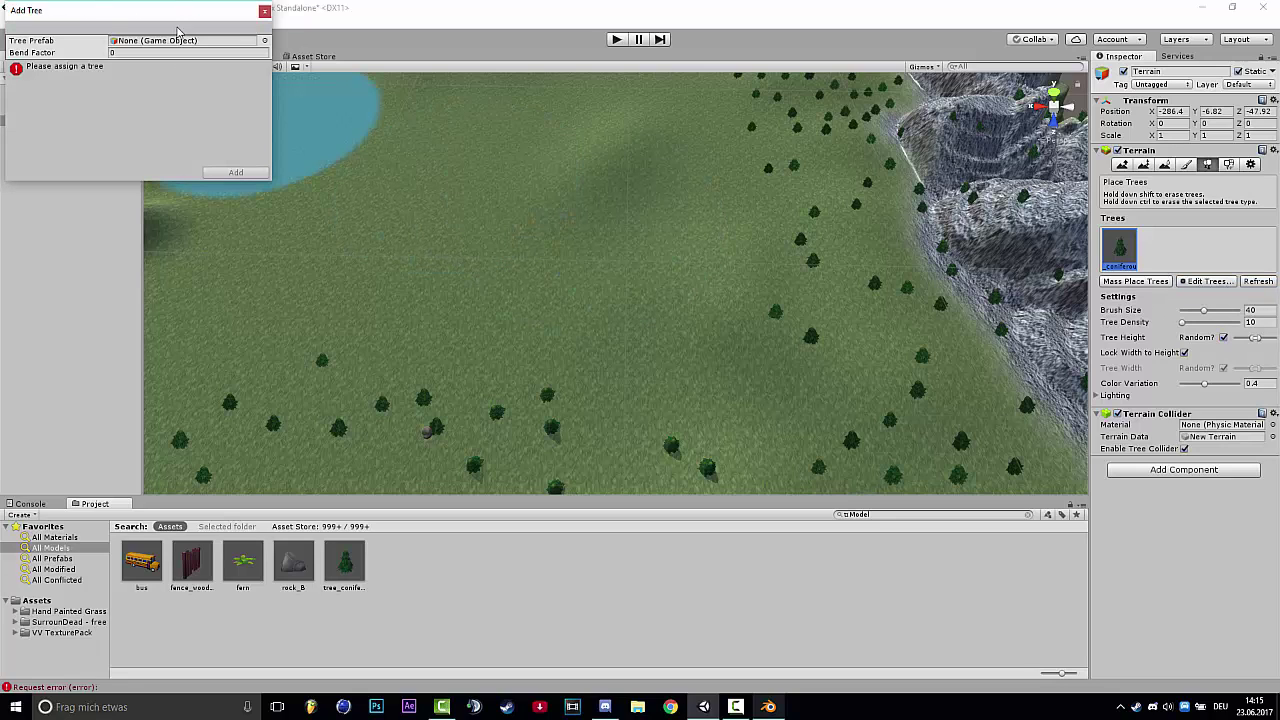
{"action": "left_click", "coordinate": [264, 40]}
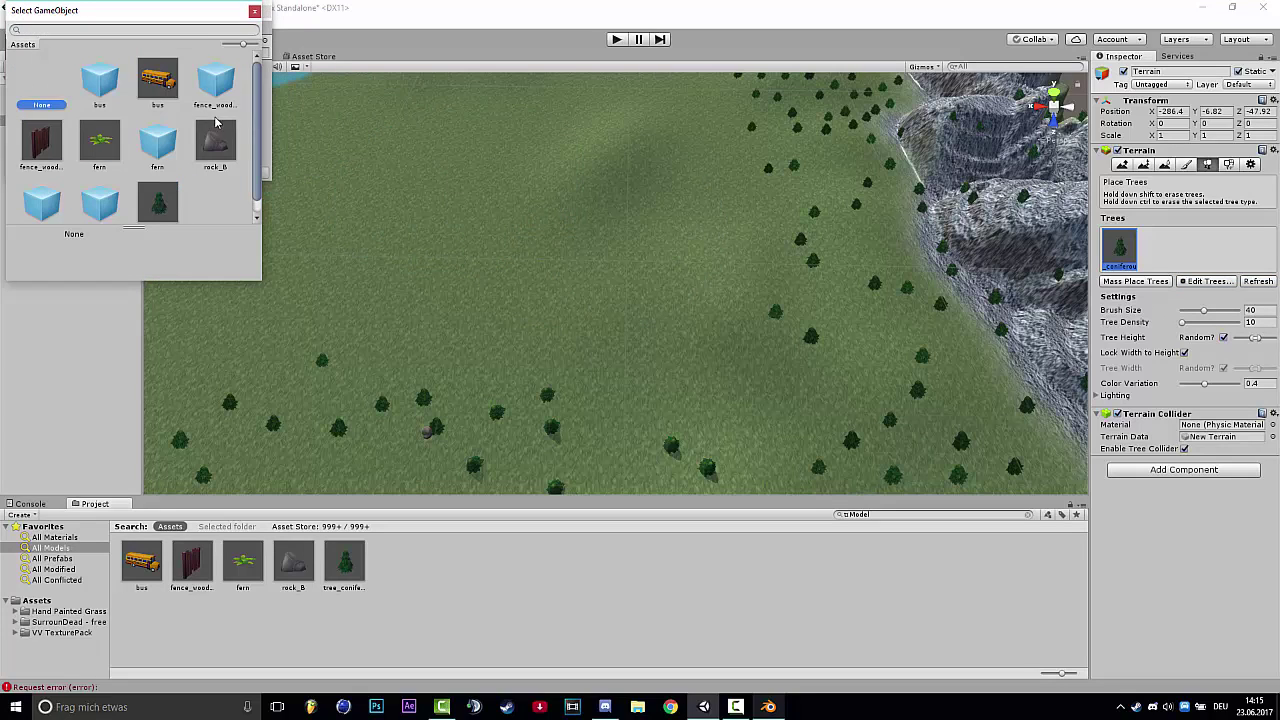
{"action": "double_click", "coordinate": [215, 125]}
{"action": "left_click", "coordinate": [234, 170]}
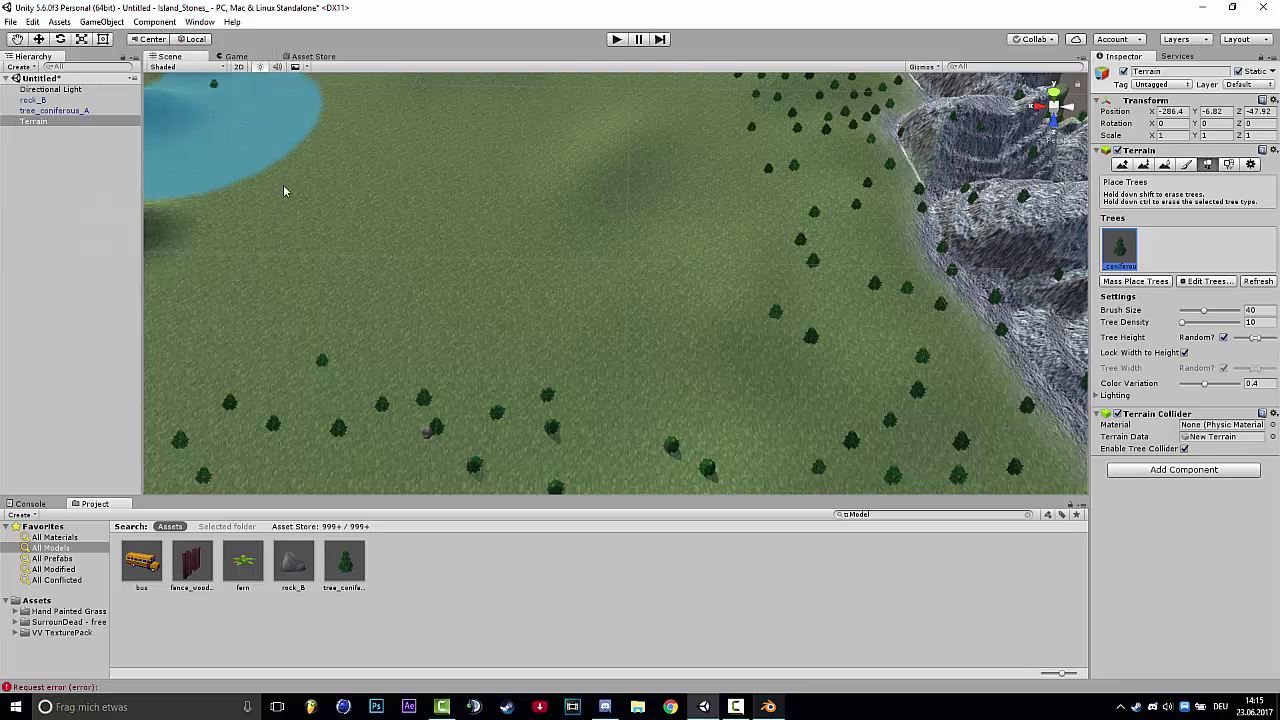
Step: Set the brush size to 7, try to paint rock_B on the grass near the rocky border, and reapply its unchanged tree definition
{"action": "left_click", "coordinate": [1183, 322]}
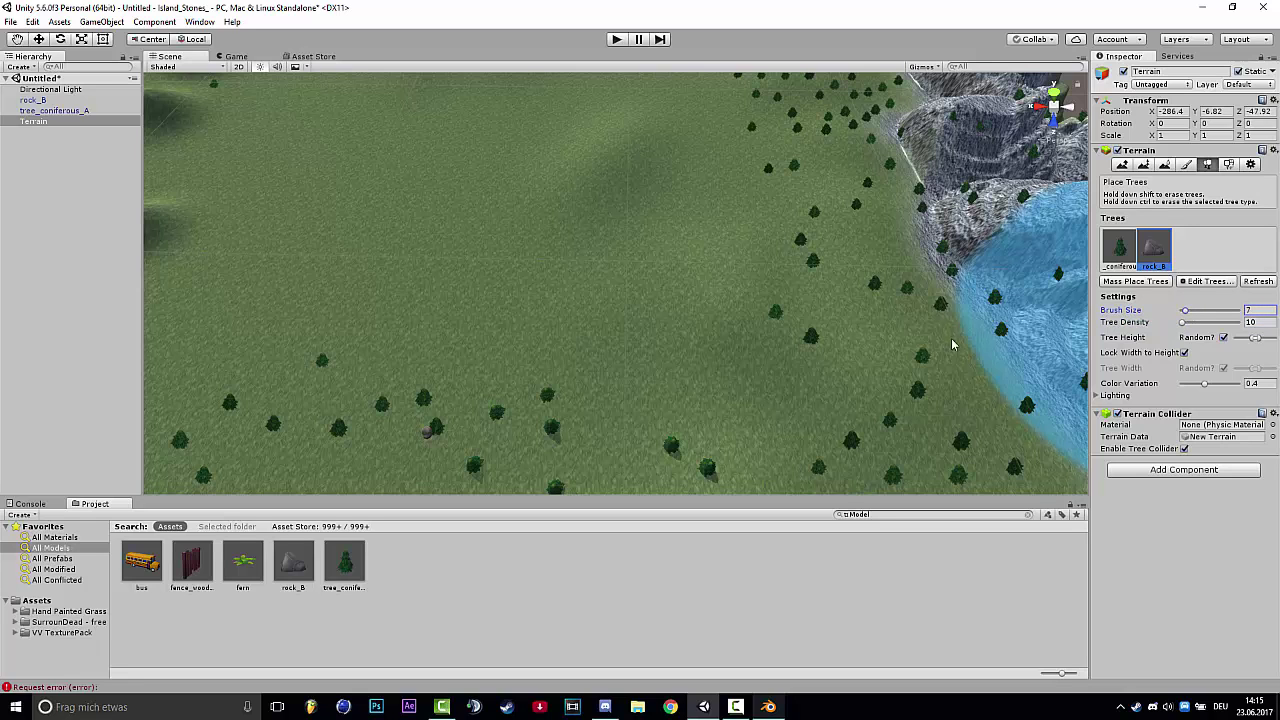
{"action": "left_click", "coordinate": [908, 338]}
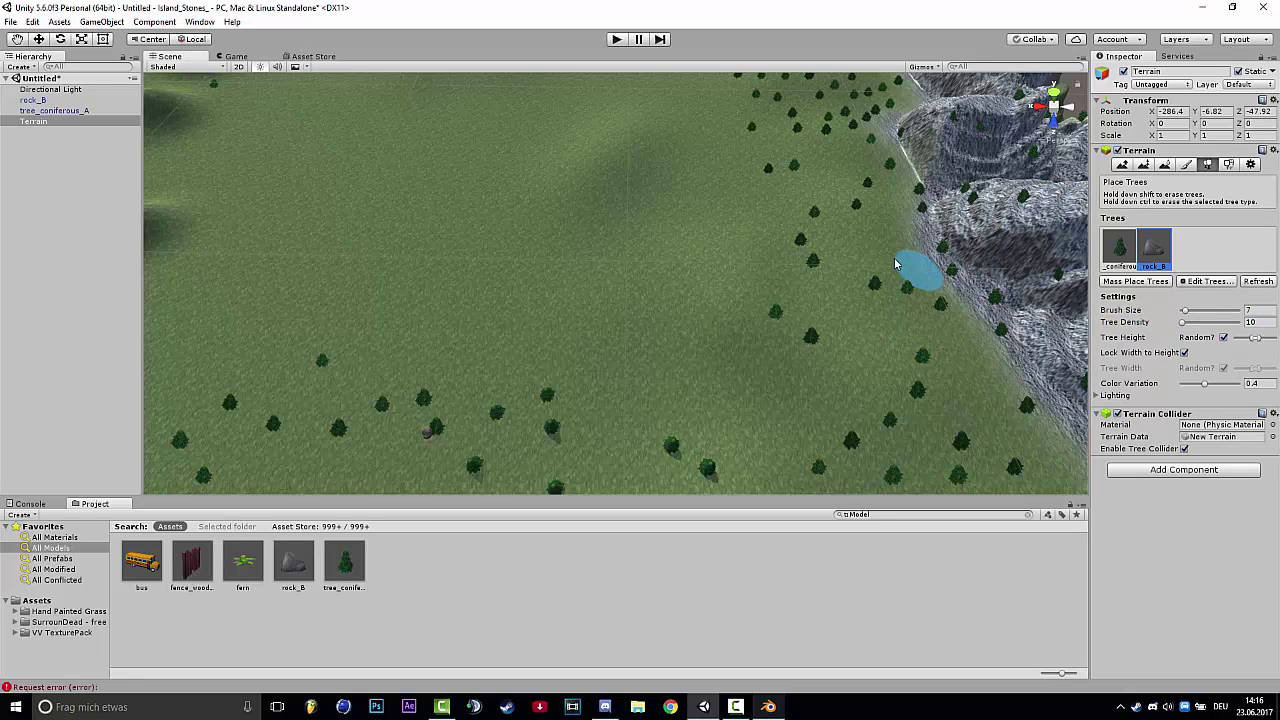
{"action": "right_click_drag", "start_coordinate": [892, 252], "coordinate": [1014, 306]}
{"action": "right_click_drag", "start_coordinate": [825, 272], "coordinate": [905, 166]}
{"action": "scroll", "coordinate": [905, 166], "scroll_direction": "up", "scroll_amount": 10}
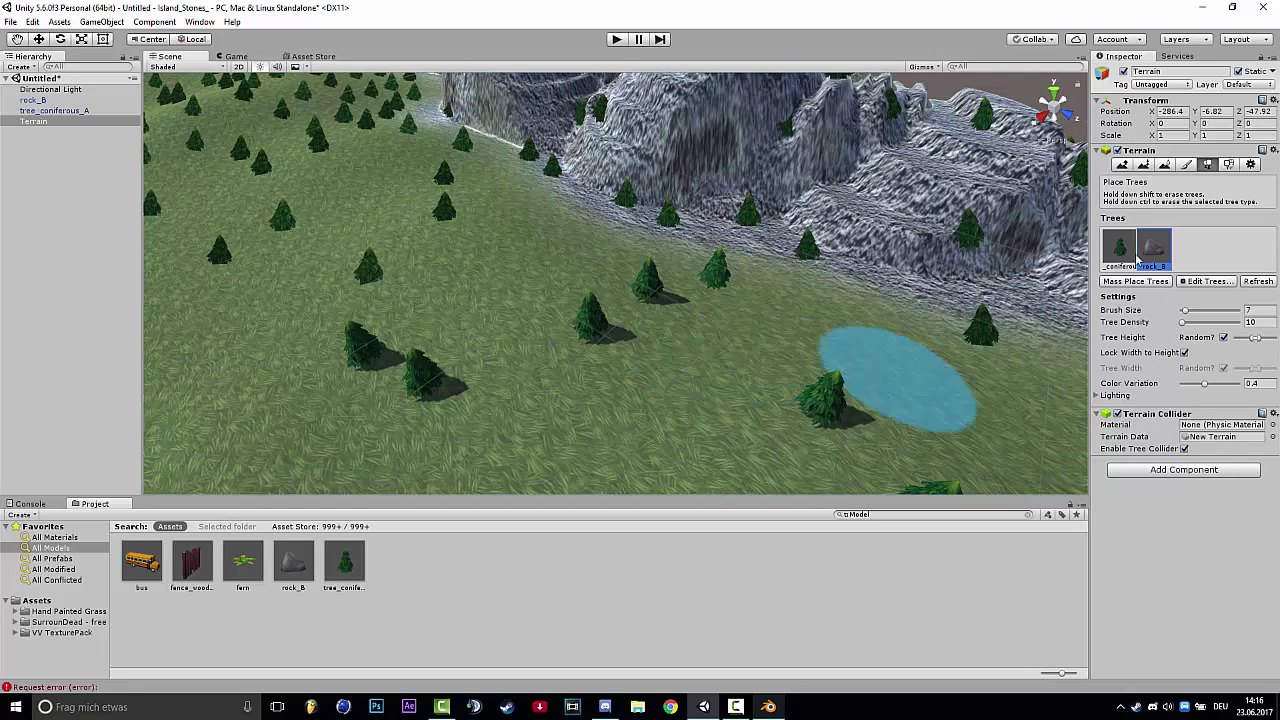
{"action": "double_click", "coordinate": [1136, 256]}
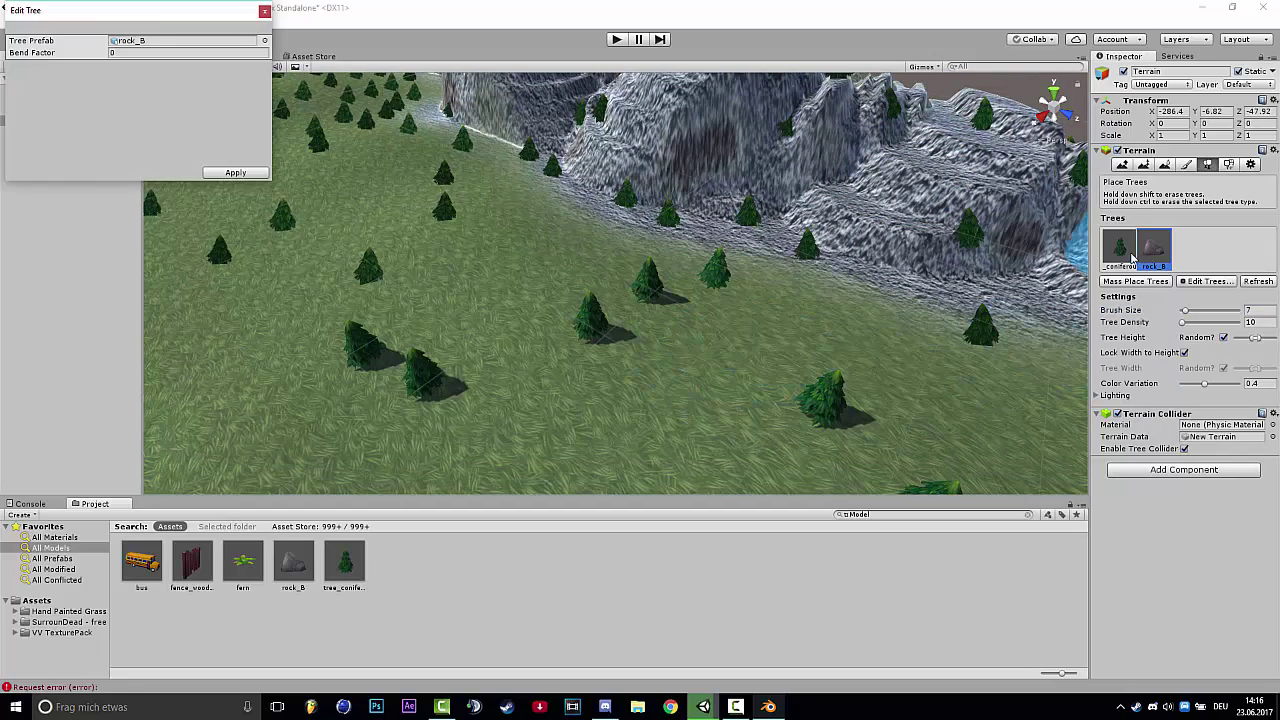
{"action": "left_click", "coordinate": [235, 172]}
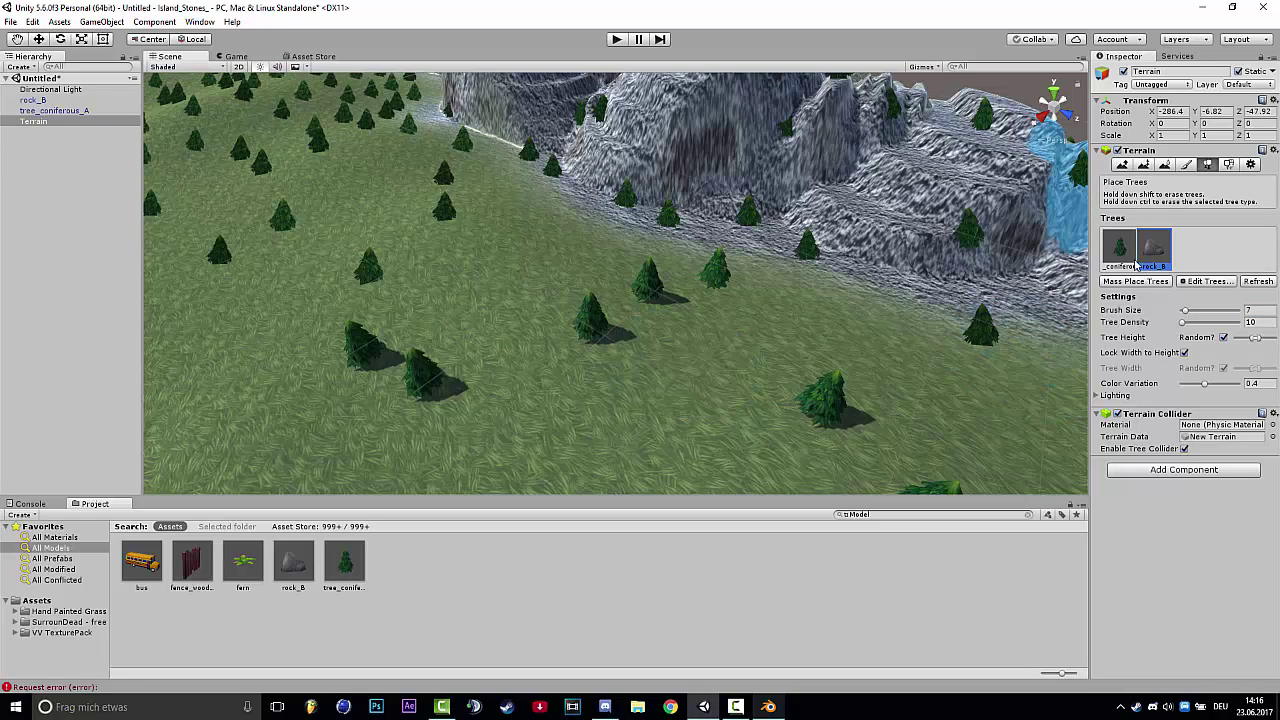
Step: Switch the terrain to the Raise / Lower Terrain tool and look across the island's grass plain
{"action": "left_click", "coordinate": [1122, 164]}
{"action": "right_click_drag", "start_coordinate": [633, 270], "coordinate": [237, 298]}
{"action": "left_click_drag", "start_coordinate": [493, 288], "coordinate": [601, 285], "text": "alt"}
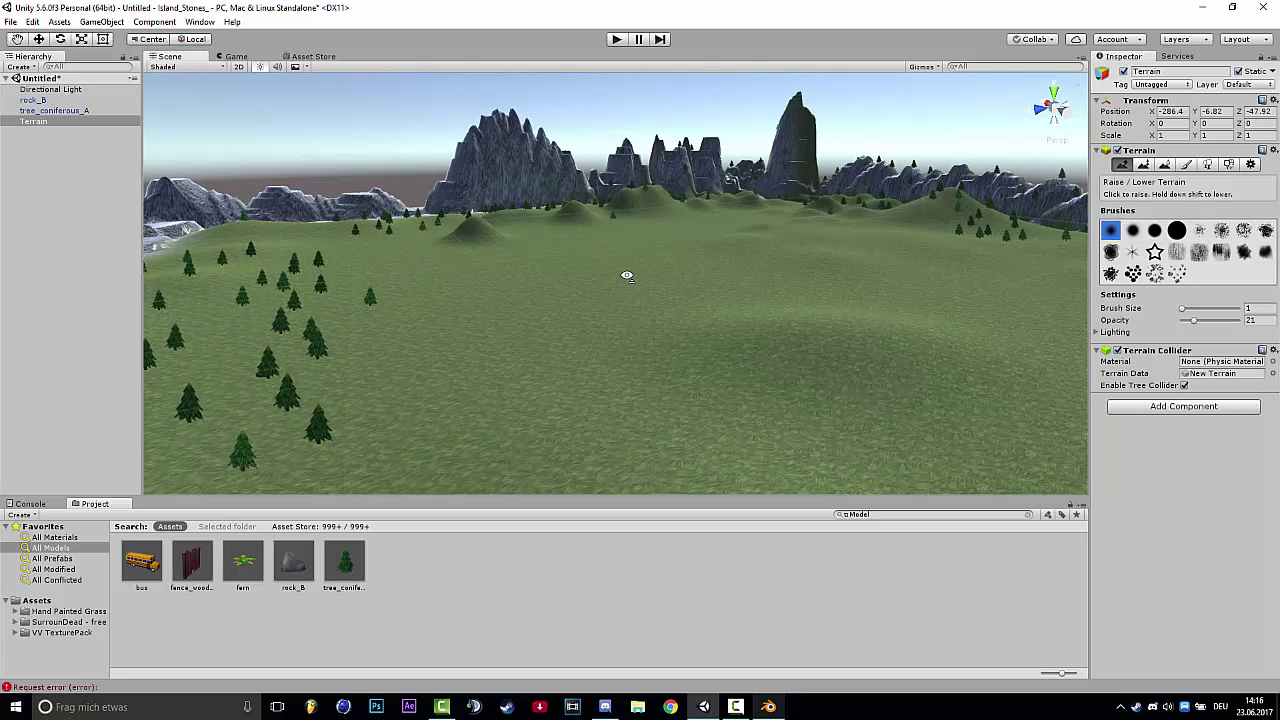
{"action": "right_click_drag", "start_coordinate": [627, 275], "coordinate": [627, 275]}
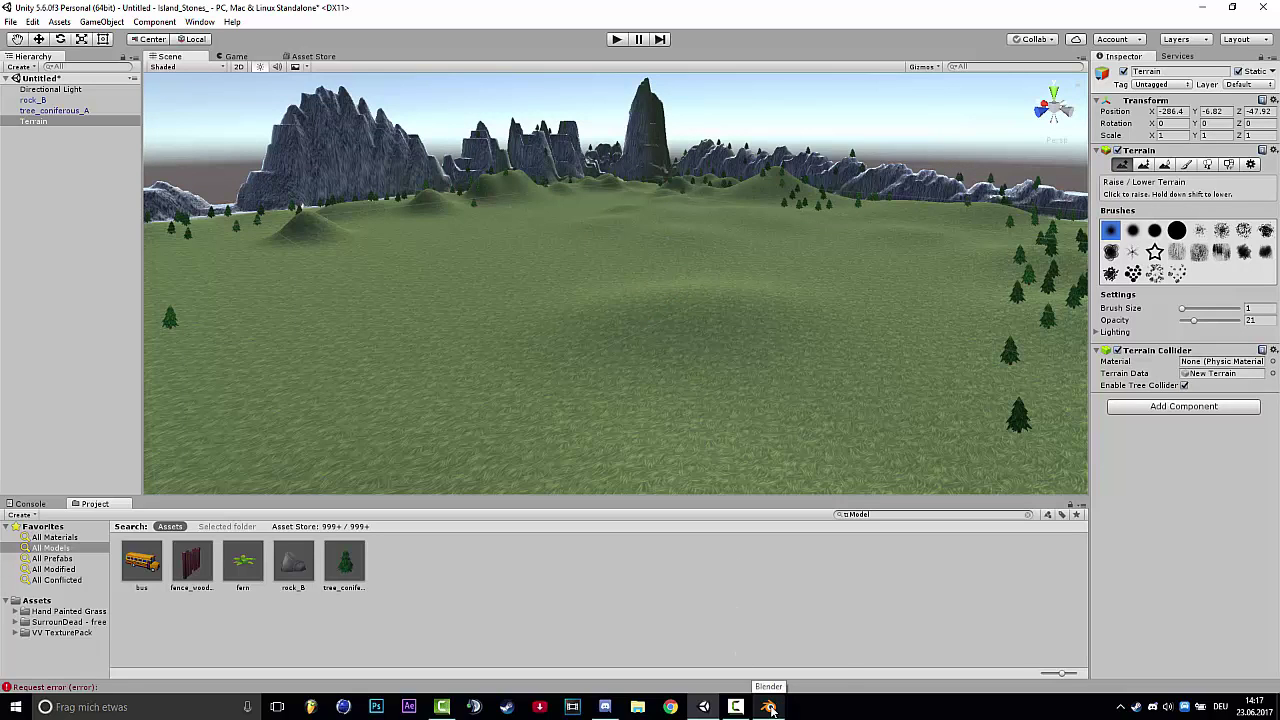
{"action": "left_click", "coordinate": [617, 564]}
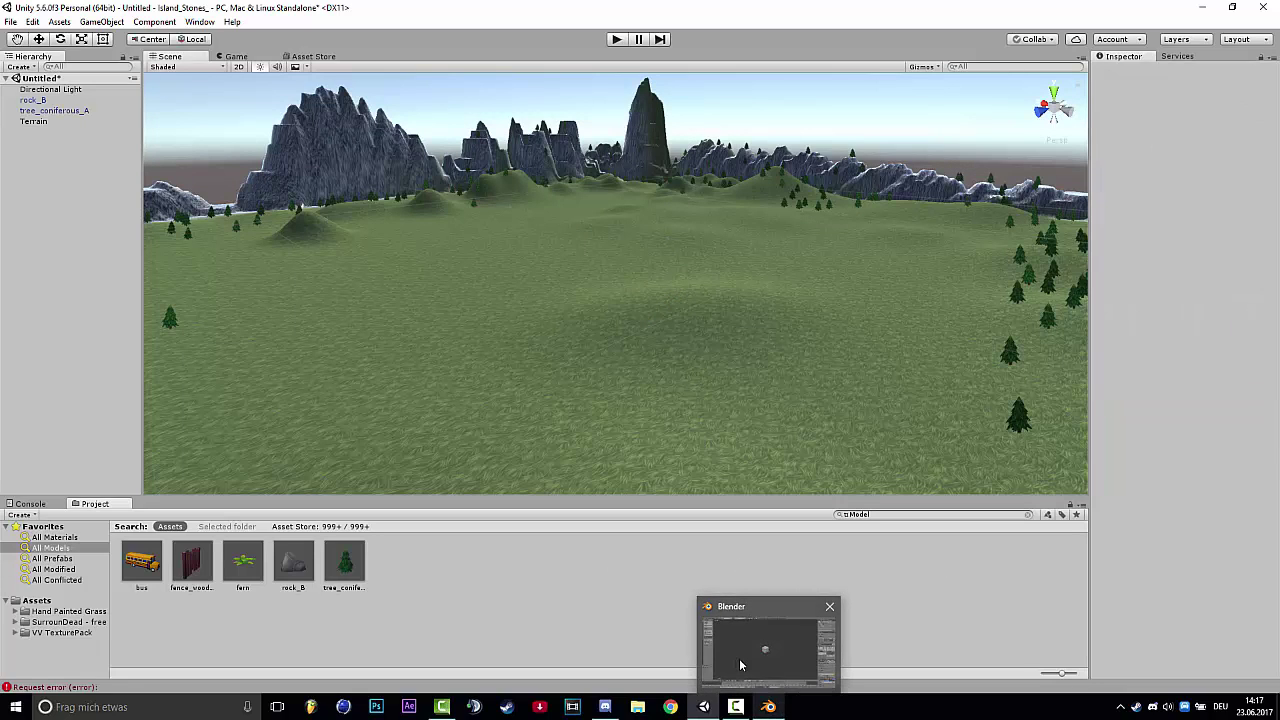
{"action": "left_click", "coordinate": [727, 703]}
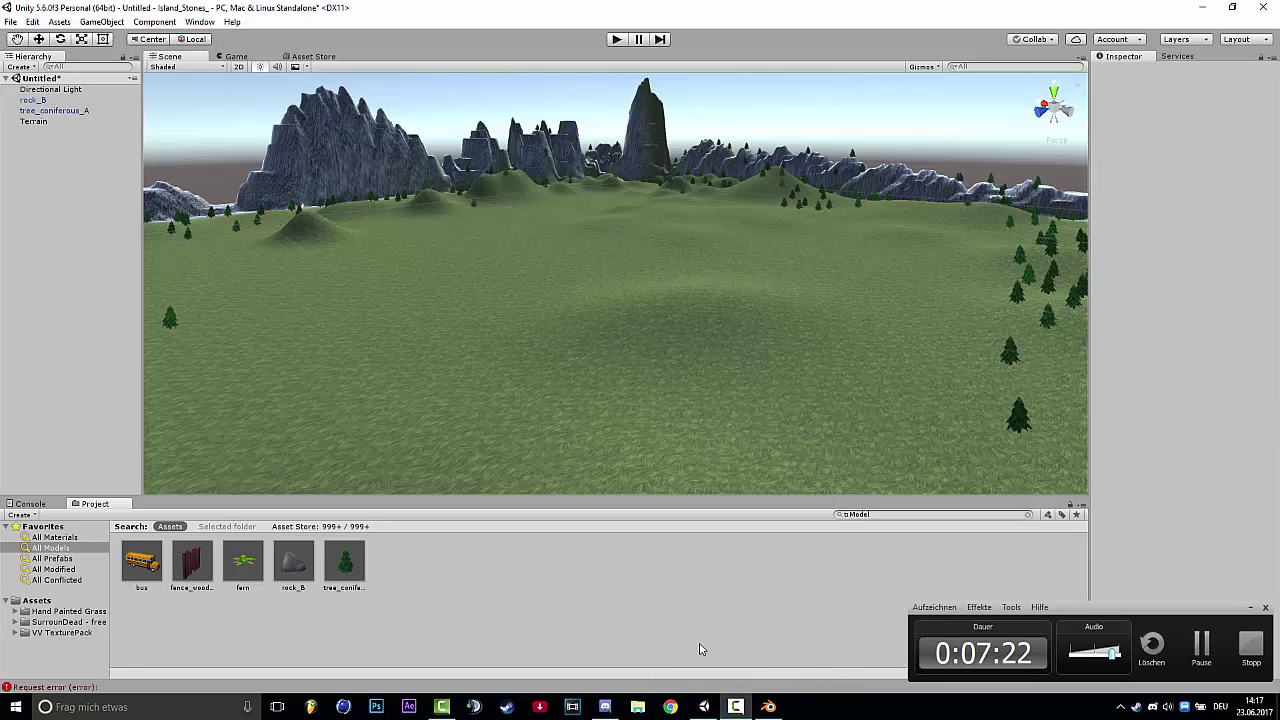
{"action": "left_click", "coordinate": [1246, 608]}
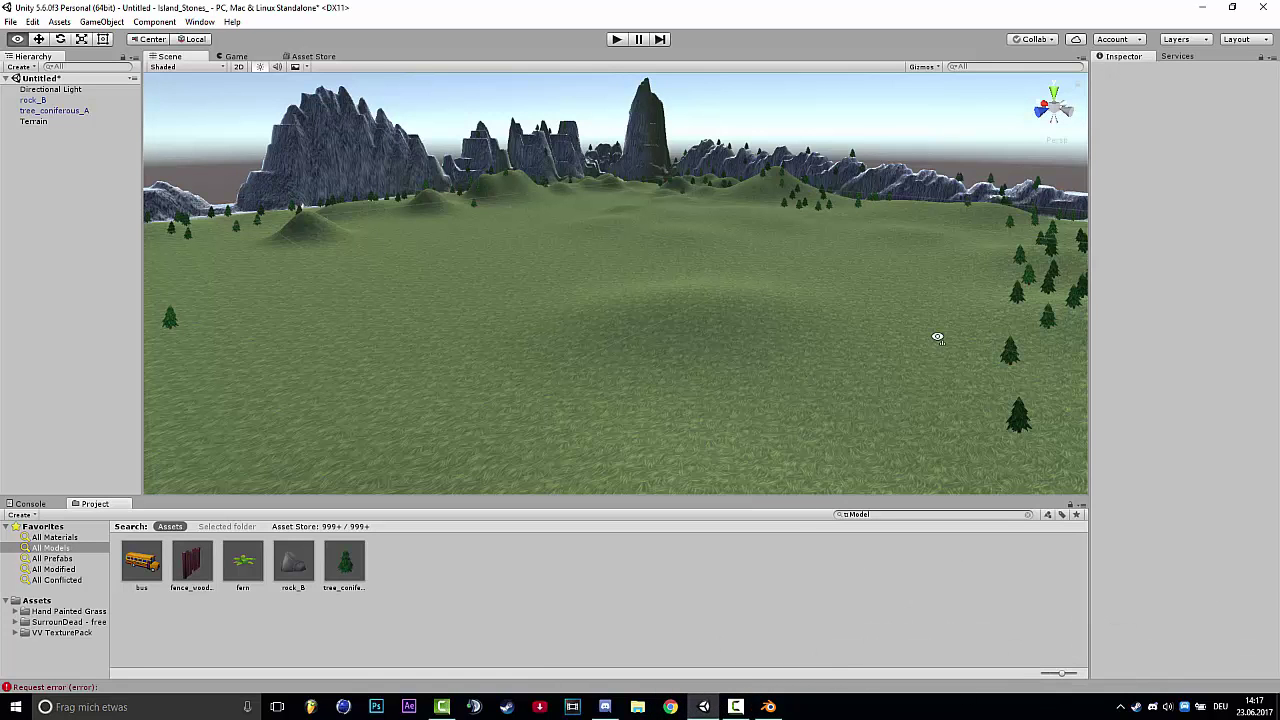
{"action": "right_click_drag", "start_coordinate": [937, 338], "coordinate": [685, 340]}
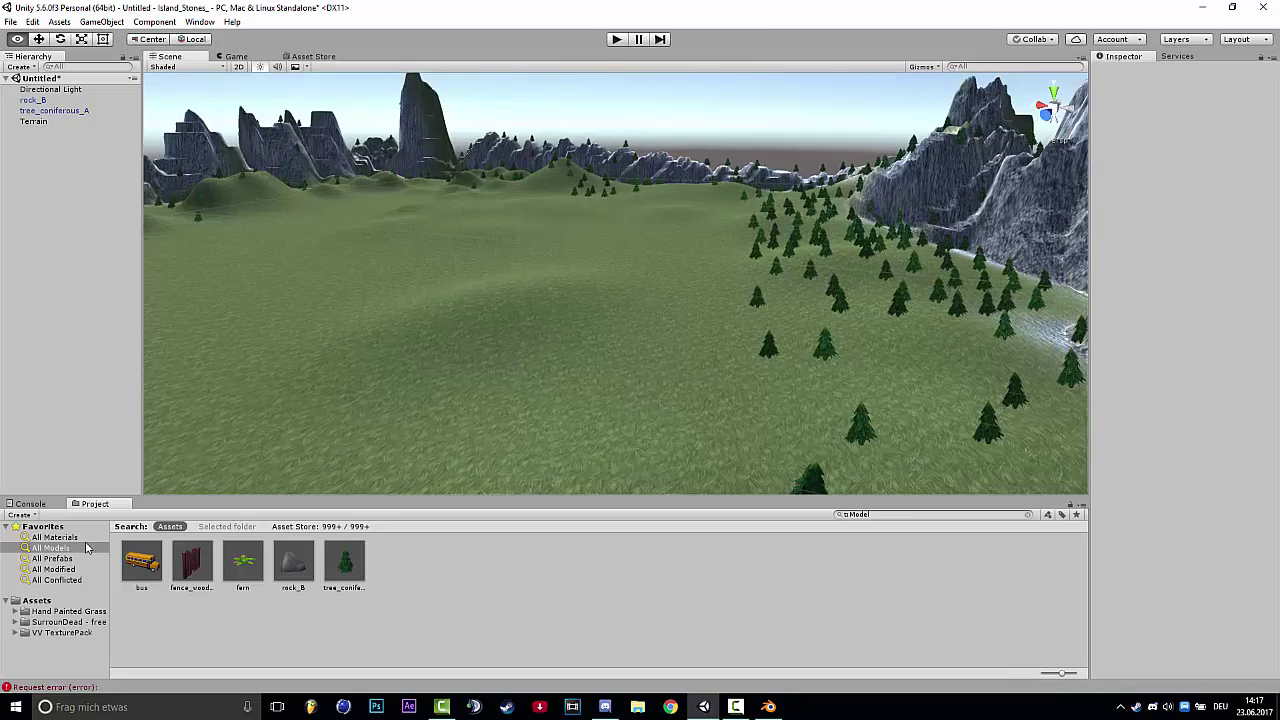
{"action": "right_click_drag", "start_coordinate": [86, 547], "coordinate": [353, 495]}
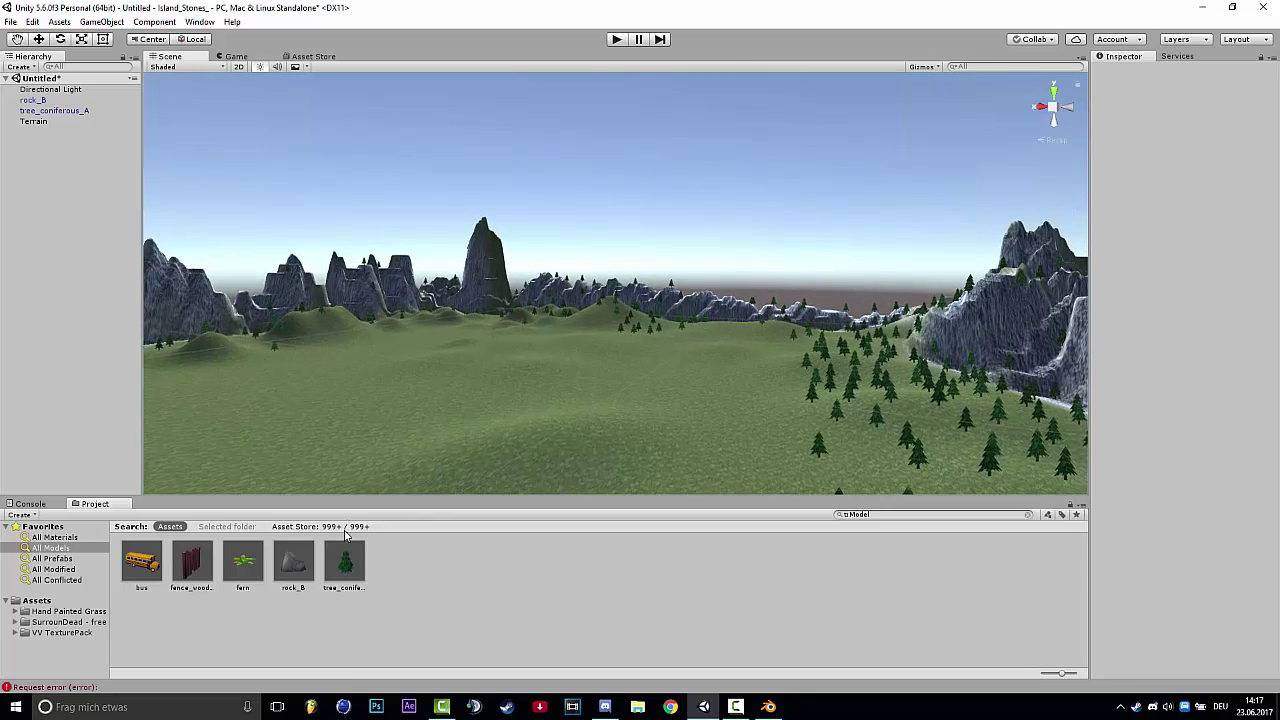
Step: Search the free Asset Store assets for "House" and browse the offered models
{"action": "left_click", "coordinate": [346, 530]}
{"action": "right_click_drag", "start_coordinate": [682, 377], "coordinate": [290, 438]}
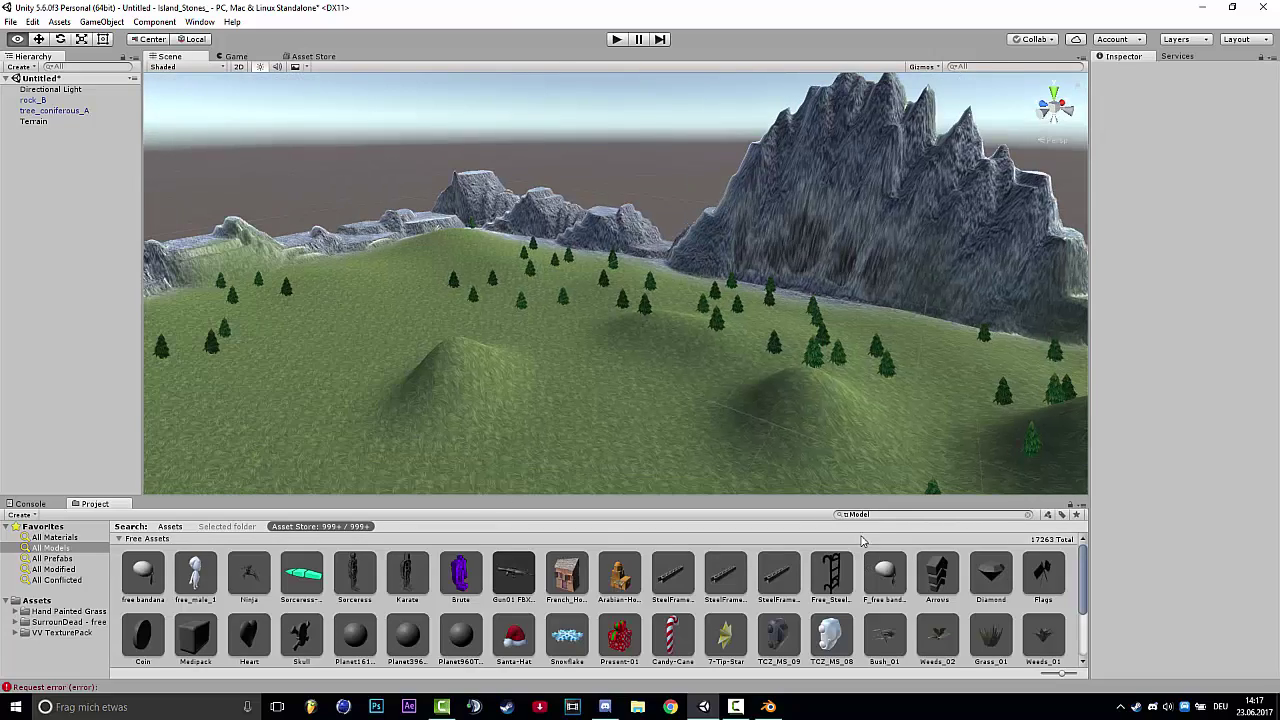
{"action": "right_click_drag", "start_coordinate": [863, 541], "coordinate": [855, 511]}
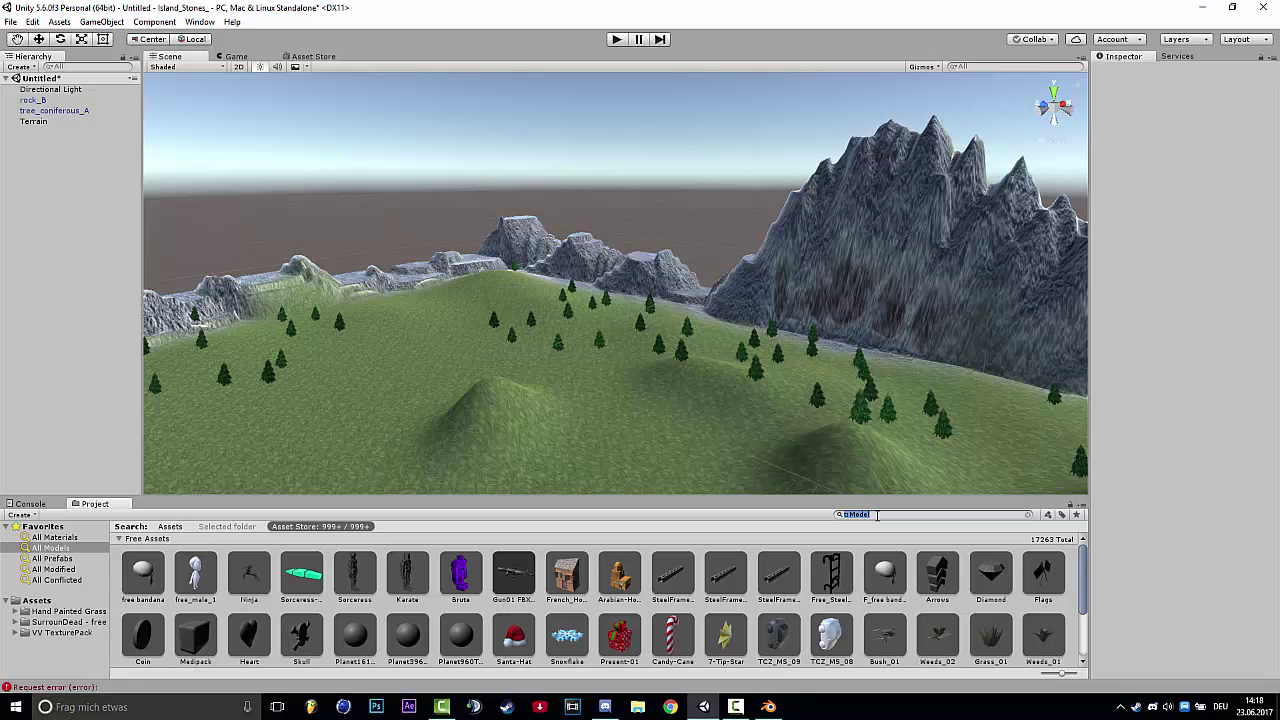
{"action": "type", "text": "House"}
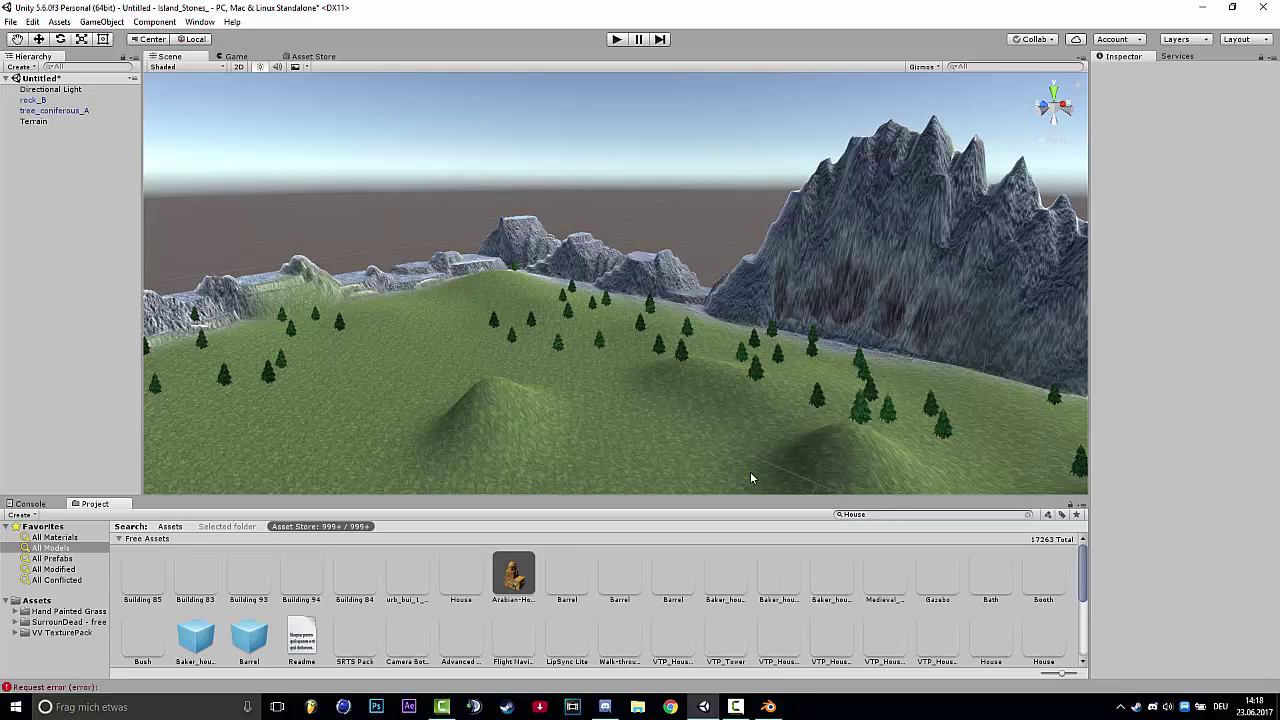
{"action": "left_click_drag", "start_coordinate": [565, 424], "coordinate": [585, 573], "text": "alt"}
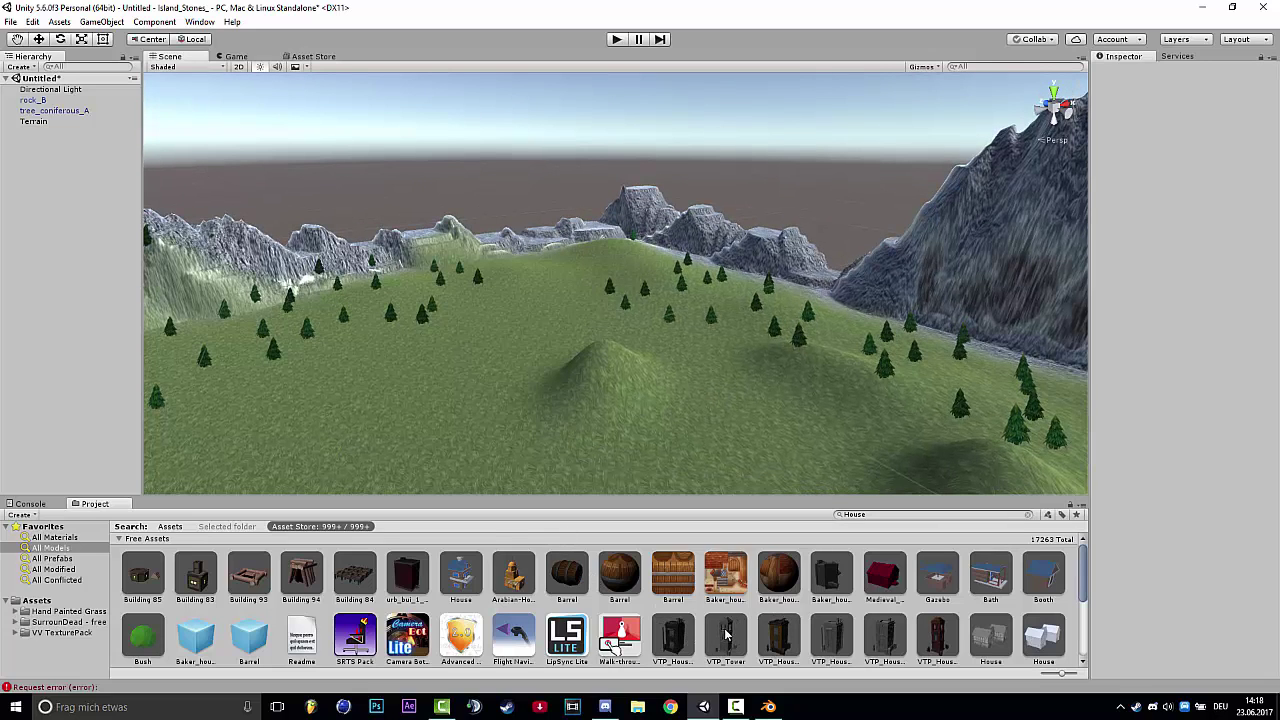
{"action": "scroll", "coordinate": [731, 645], "scroll_direction": "down", "scroll_amount": 2}
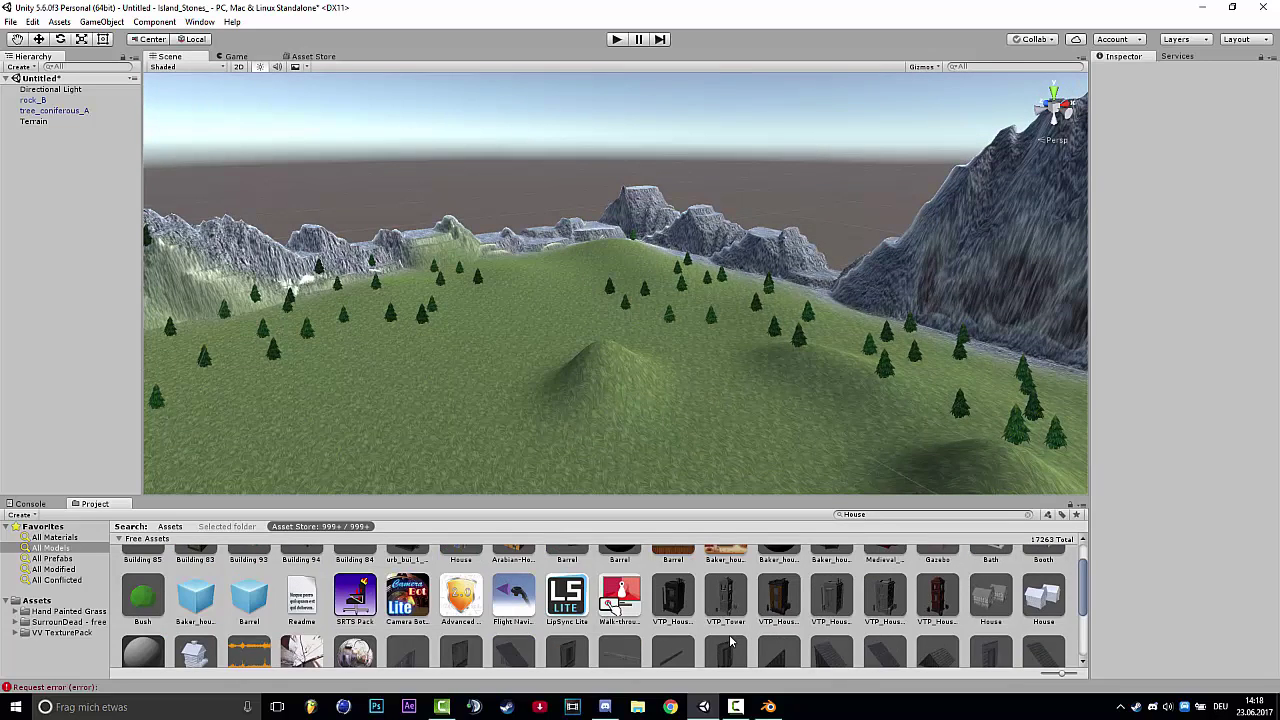
Step: Download the free SQUARE TOWN Lite package through its VTP_Tower model and import all of its contents into the project
{"action": "left_click", "coordinate": [727, 608]}
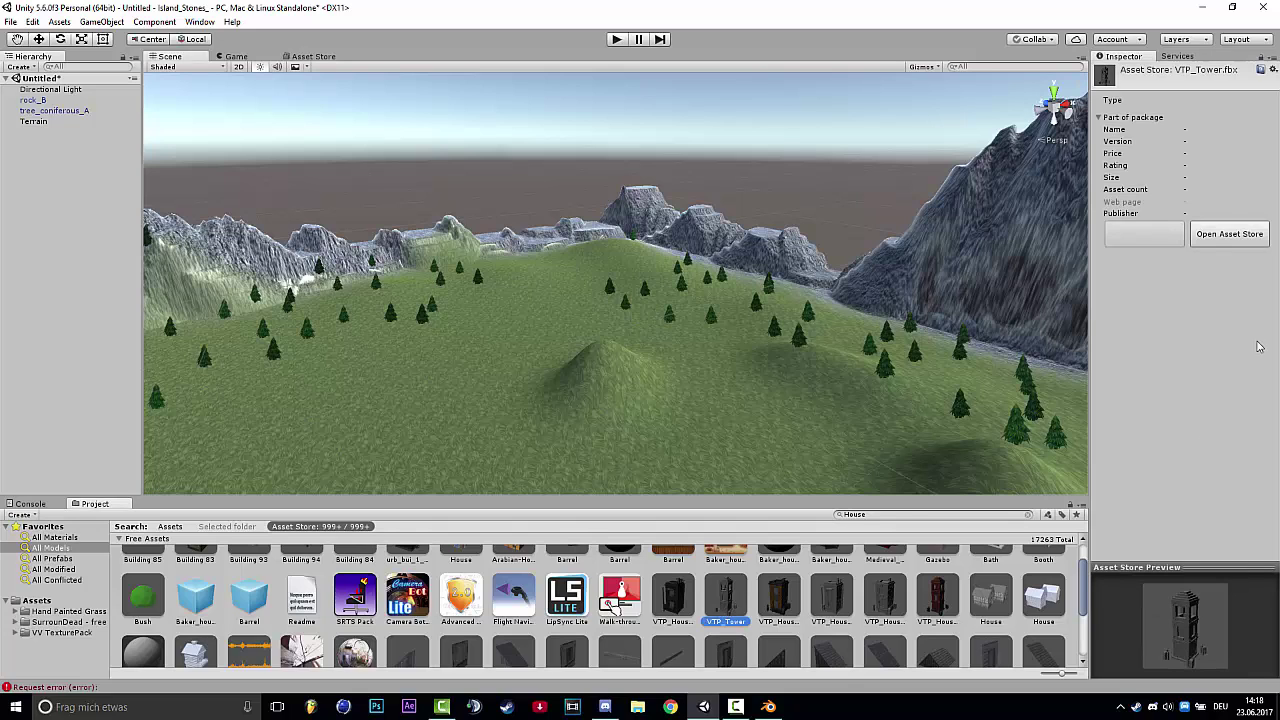
{"action": "left_click", "coordinate": [1146, 233]}
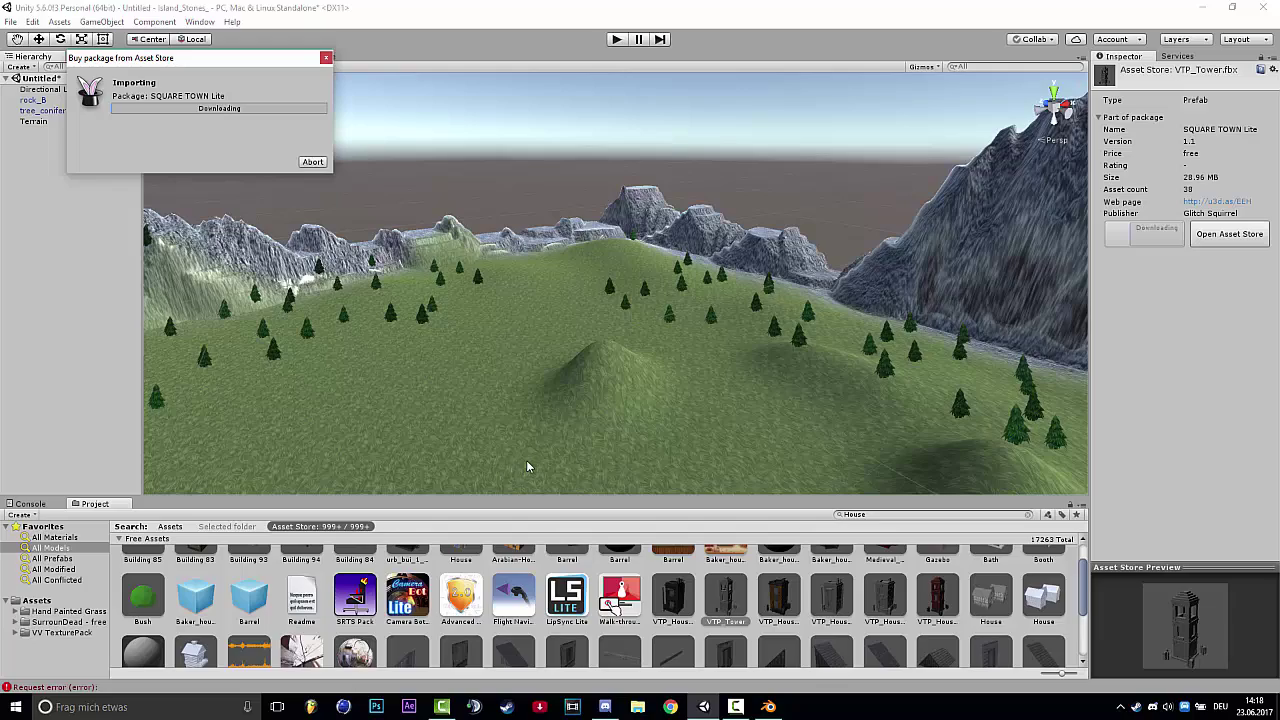
{"action": "right_click_drag", "start_coordinate": [513, 465], "coordinate": [803, 243]}
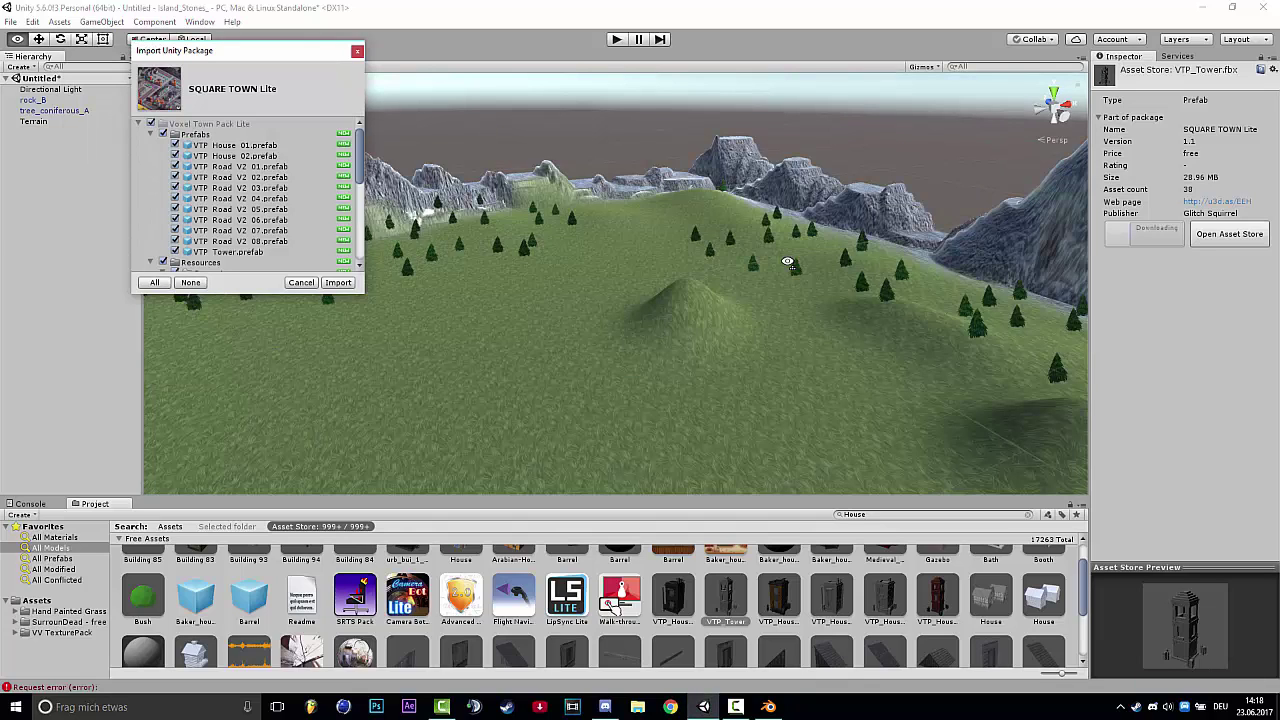
{"action": "left_click", "coordinate": [339, 283]}
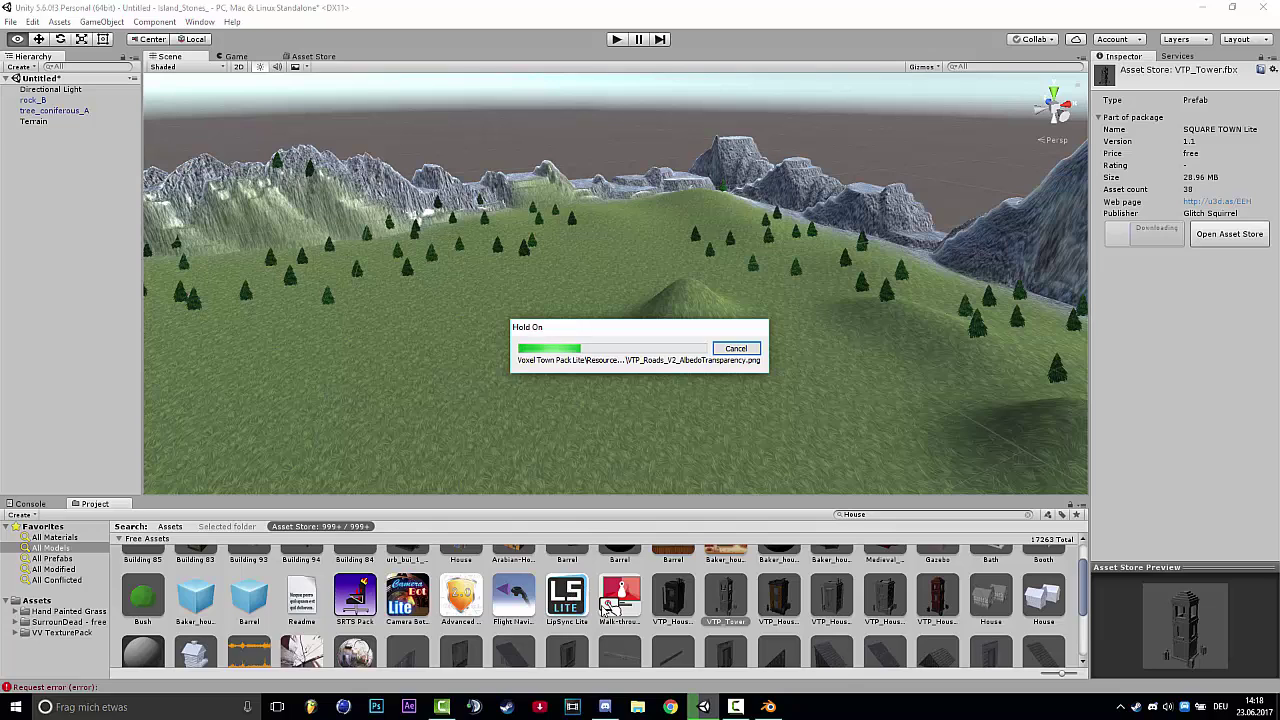
{"action": "left_click", "coordinate": [736, 706]}
{"action": "left_click", "coordinate": [1203, 648]}
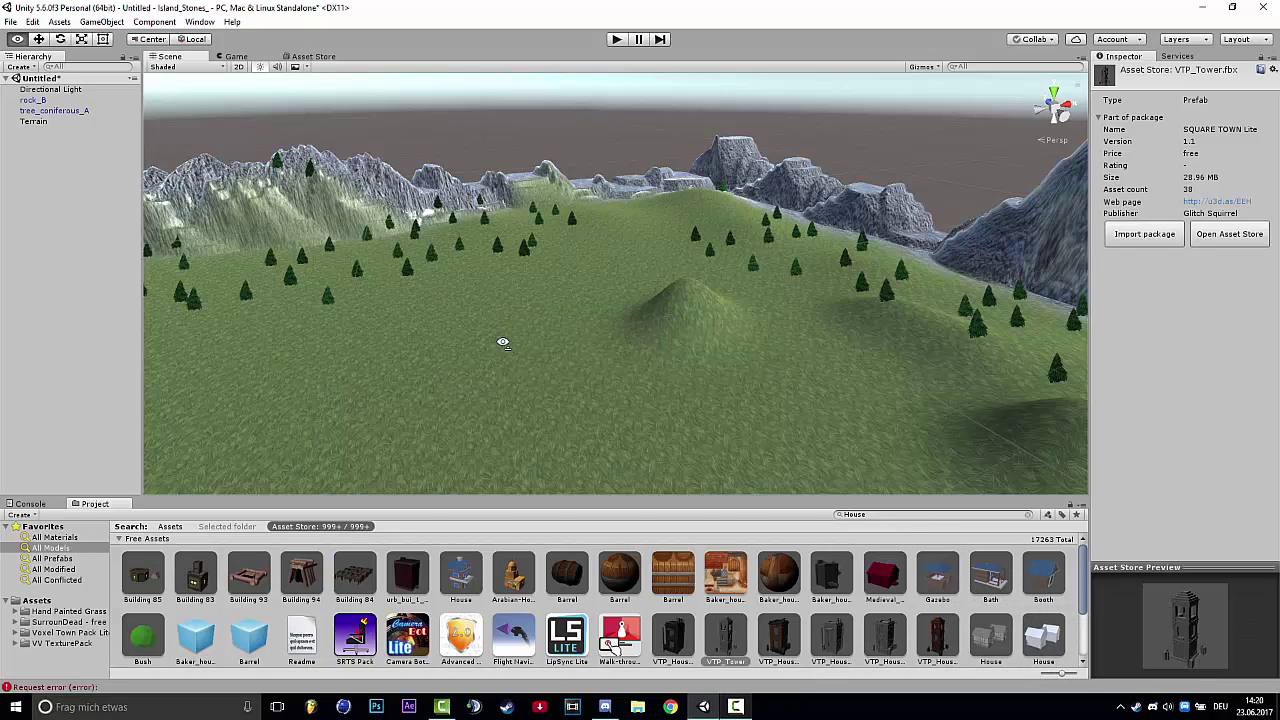
Step: Place the VTP_Tower model from the project's models on the island's open grass plain
{"action": "left_click", "coordinate": [52, 548]}
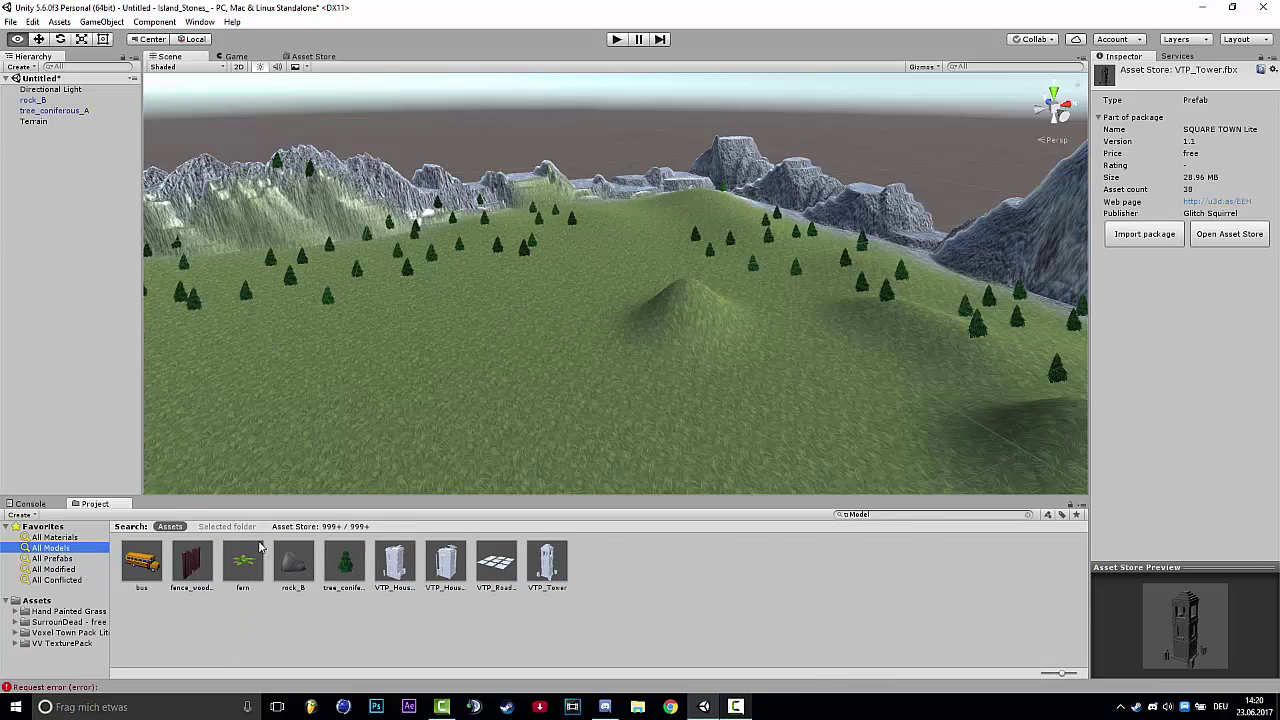
{"action": "right_click_drag", "start_coordinate": [381, 376], "coordinate": [381, 376]}
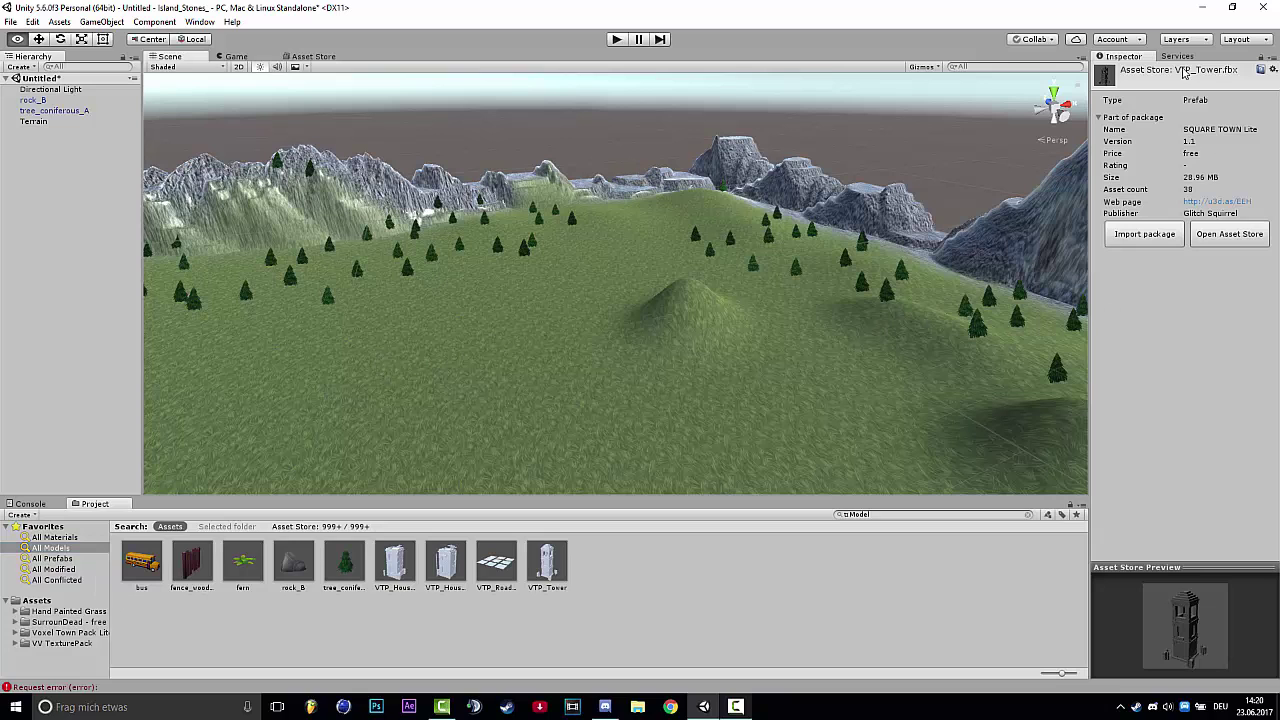
{"action": "right_click_drag", "start_coordinate": [651, 427], "coordinate": [605, 230]}
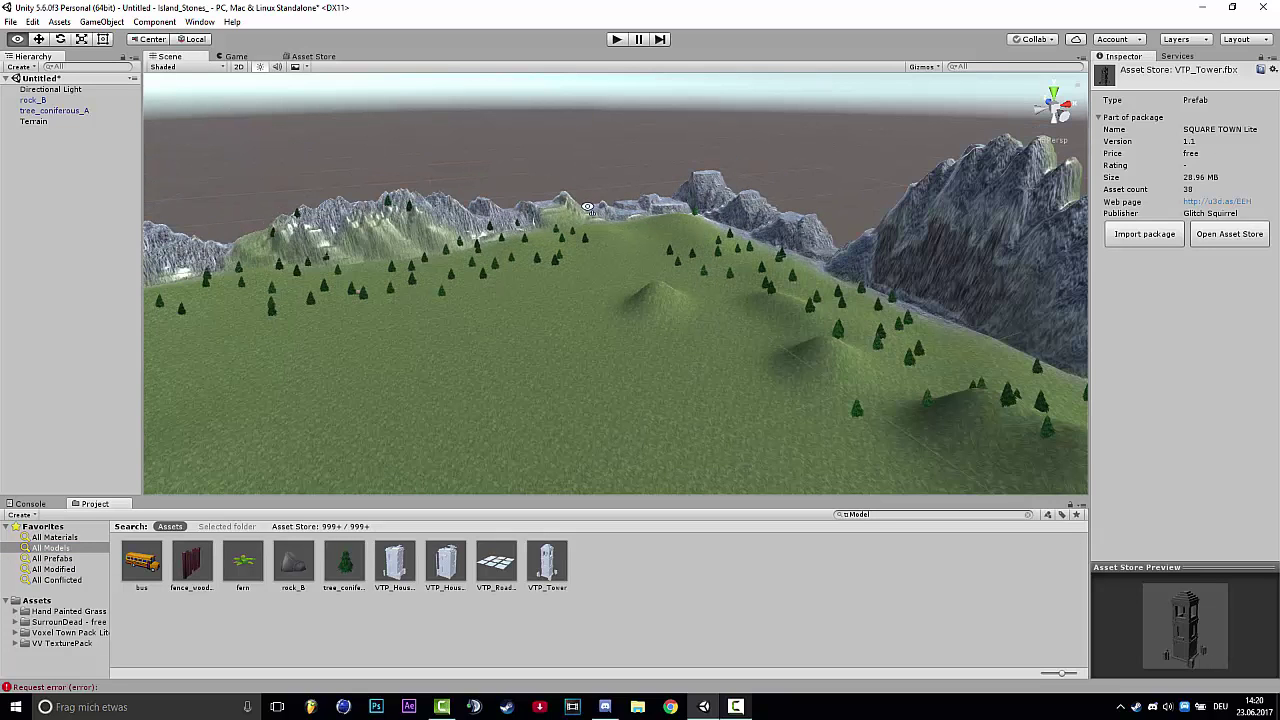
{"action": "right_click_drag", "start_coordinate": [480, 367], "coordinate": [367, 390]}
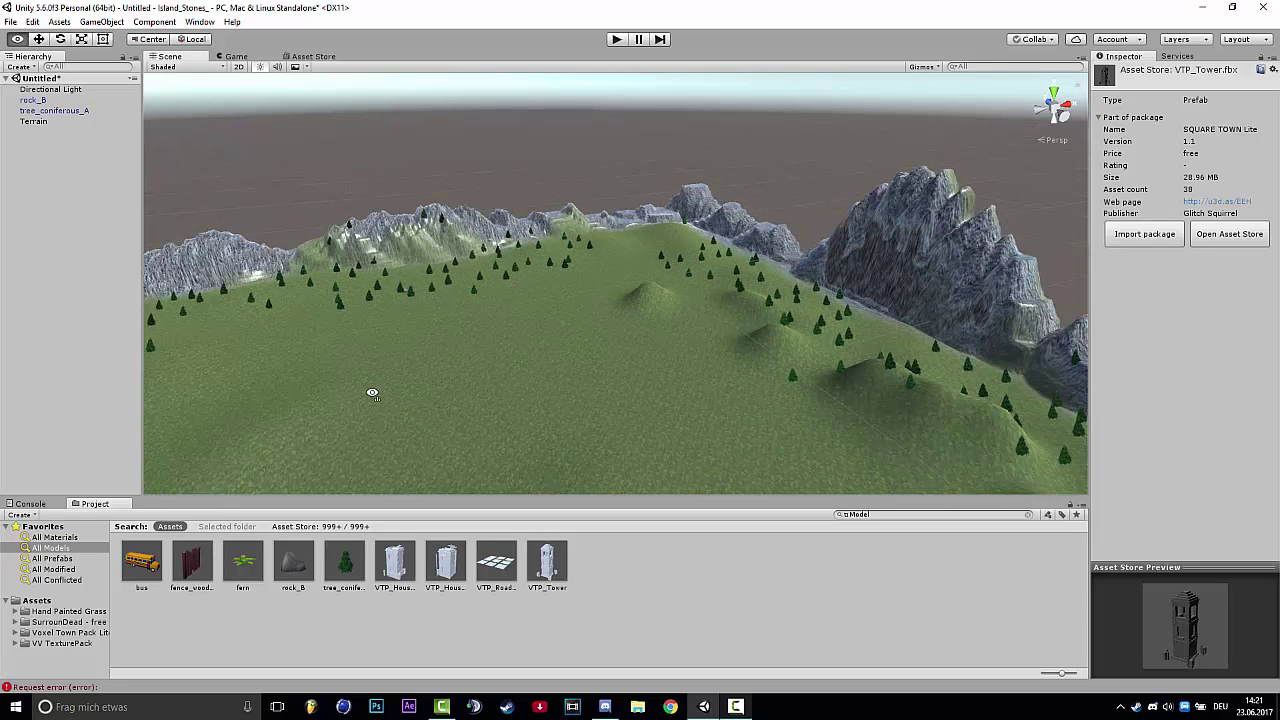
{"action": "left_click", "coordinate": [239, 67]}
{"action": "left_click", "coordinate": [239, 67]}
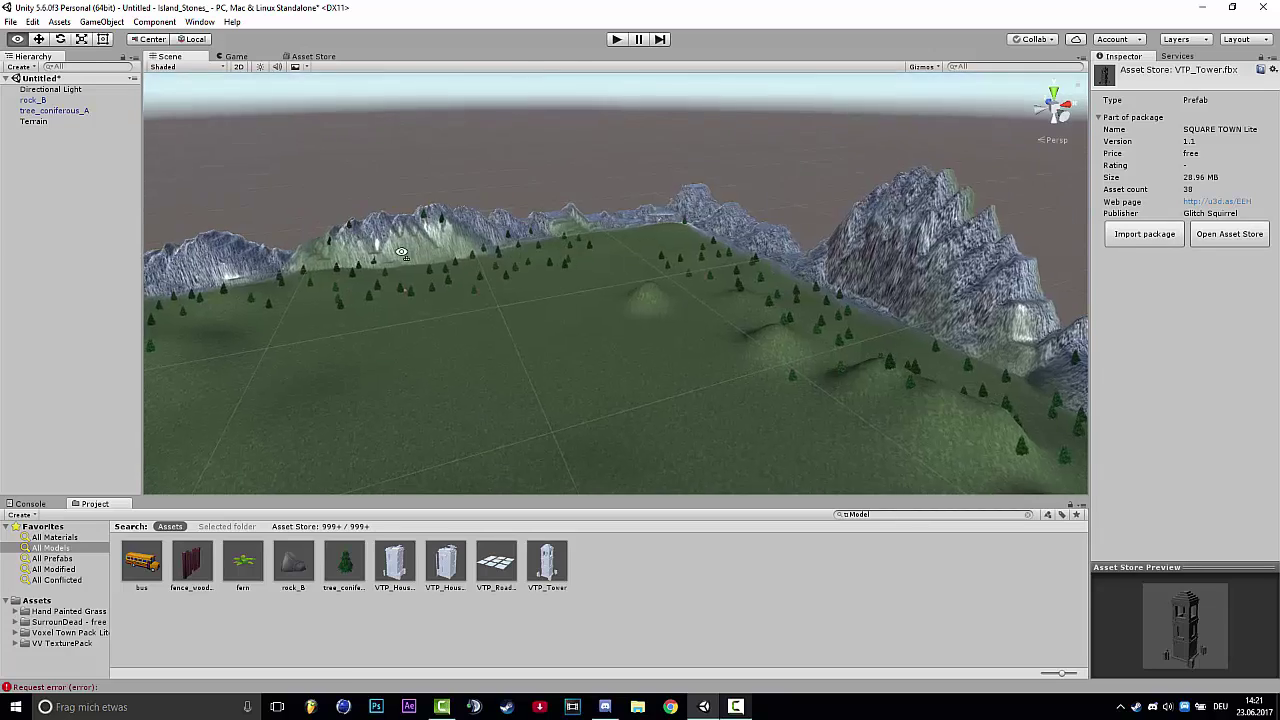
{"action": "right_click_drag", "start_coordinate": [531, 210], "coordinate": [650, 282]}
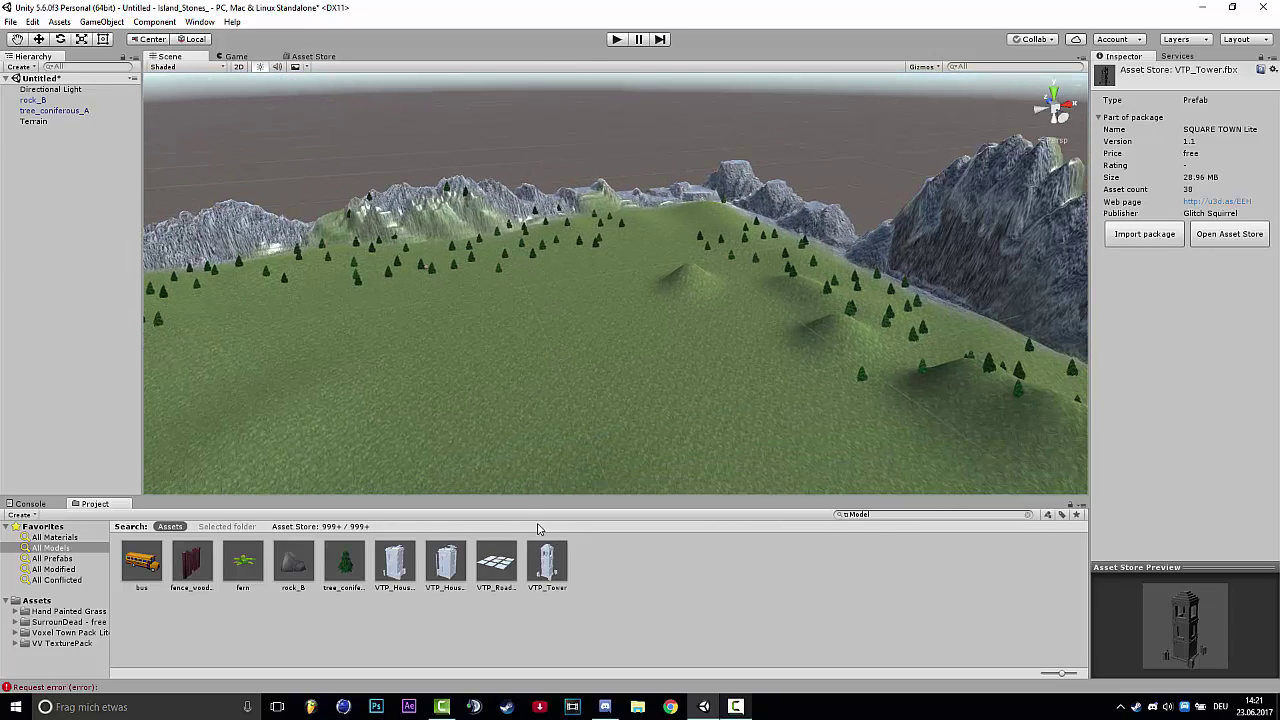
{"action": "left_click_drag", "start_coordinate": [552, 553], "coordinate": [589, 423]}
{"action": "right_click_drag", "start_coordinate": [589, 423], "coordinate": [868, 274]}
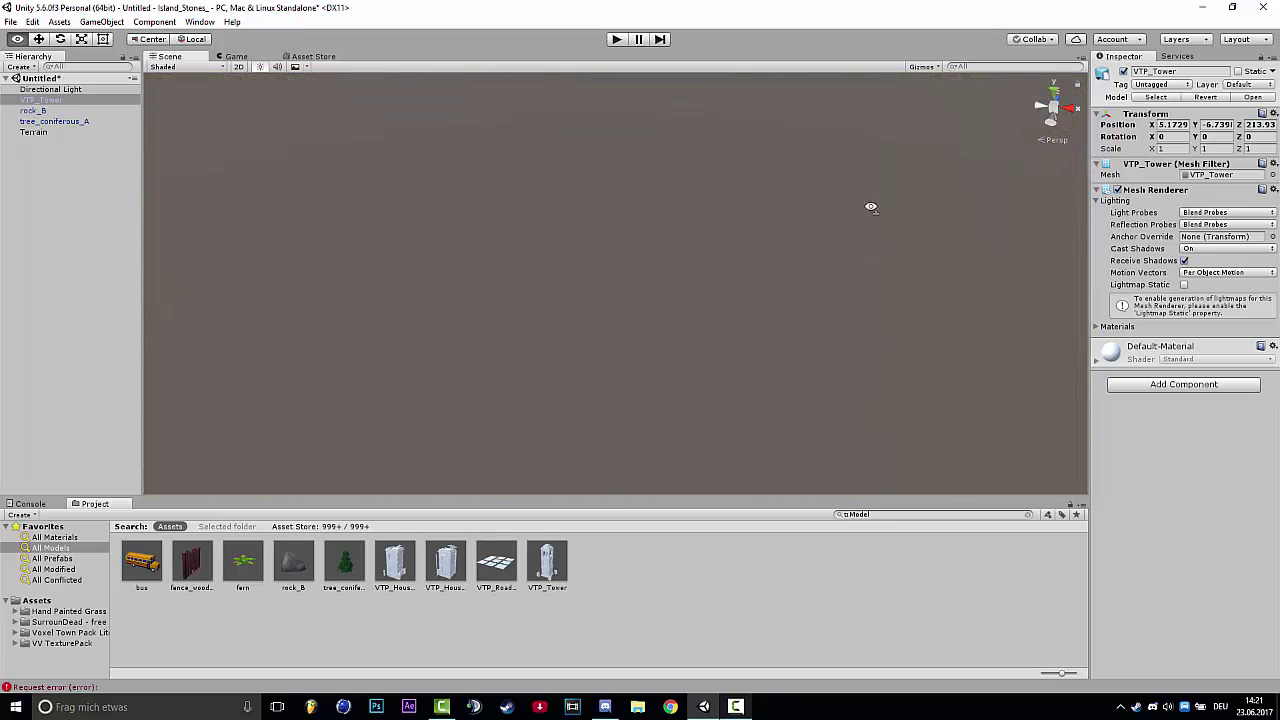
{"action": "right_click_drag", "start_coordinate": [871, 207], "coordinate": [719, 426]}
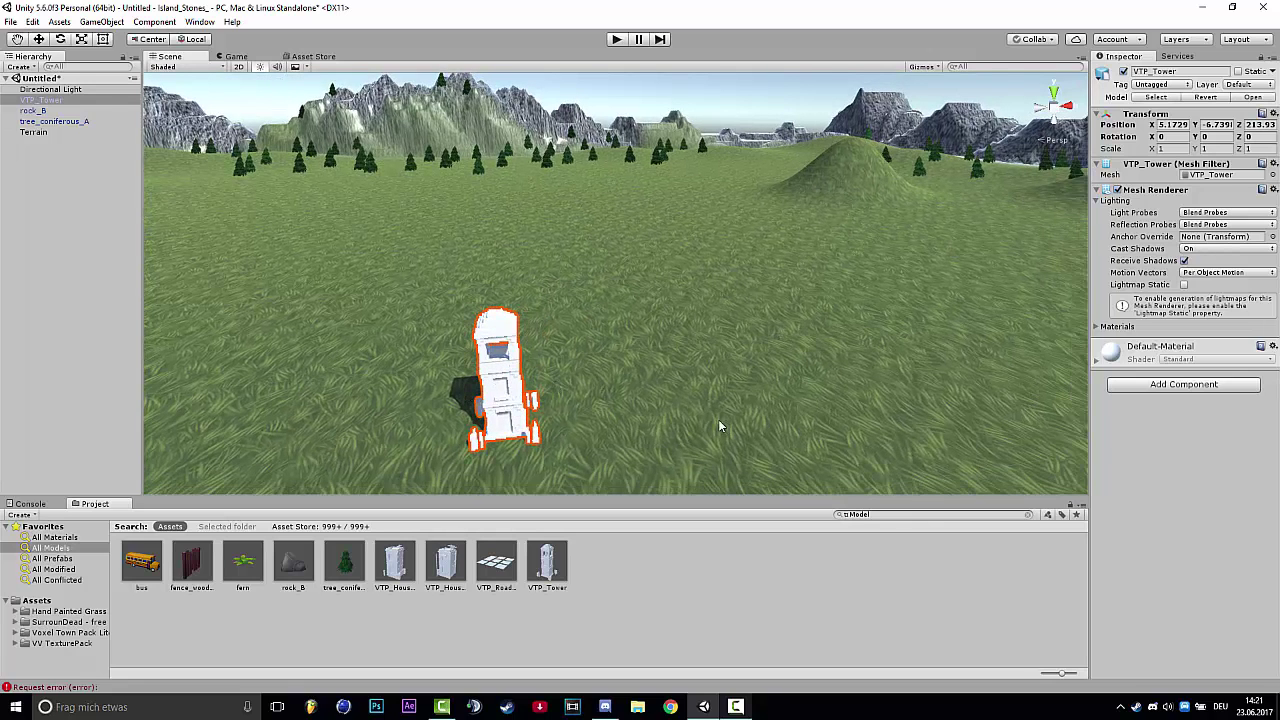
Step: Move the tower across the grass to about X 31.95, Z 247.64
{"action": "left_click", "coordinate": [39, 40]}
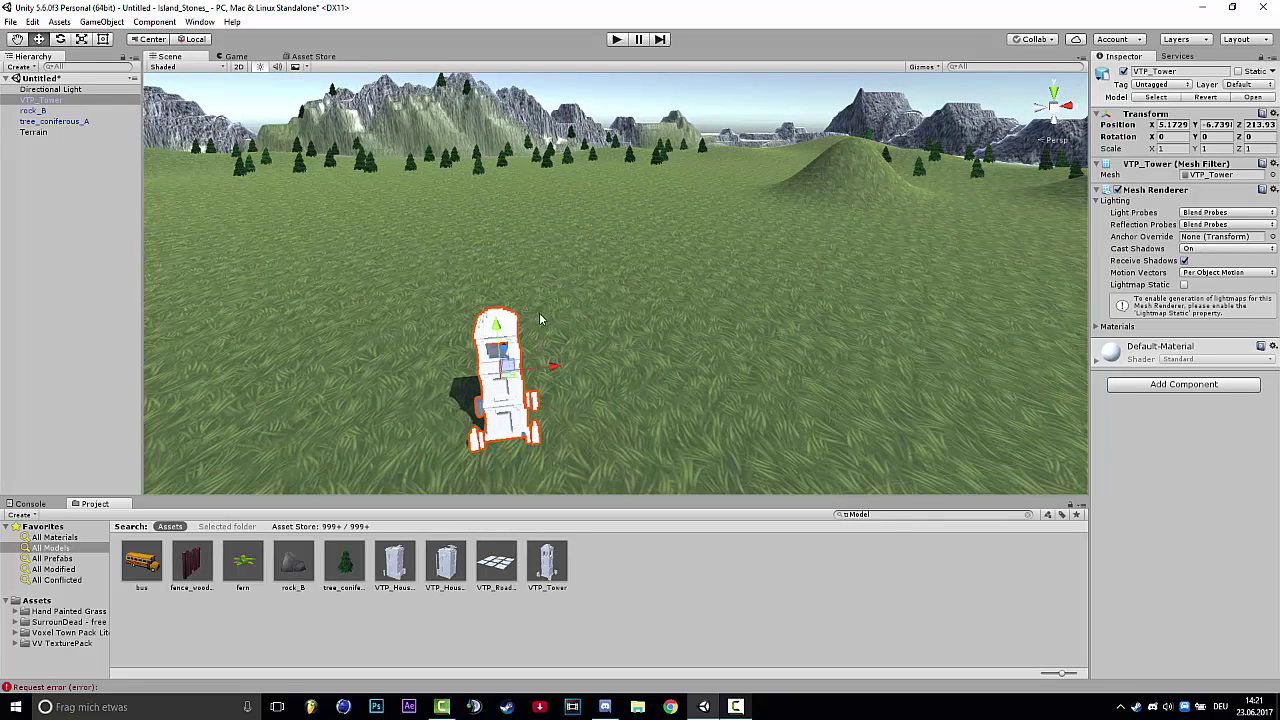
{"action": "left_click_drag", "start_coordinate": [570, 371], "coordinate": [572, 245]}
{"action": "right_click_drag", "start_coordinate": [425, 454], "coordinate": [425, 454]}
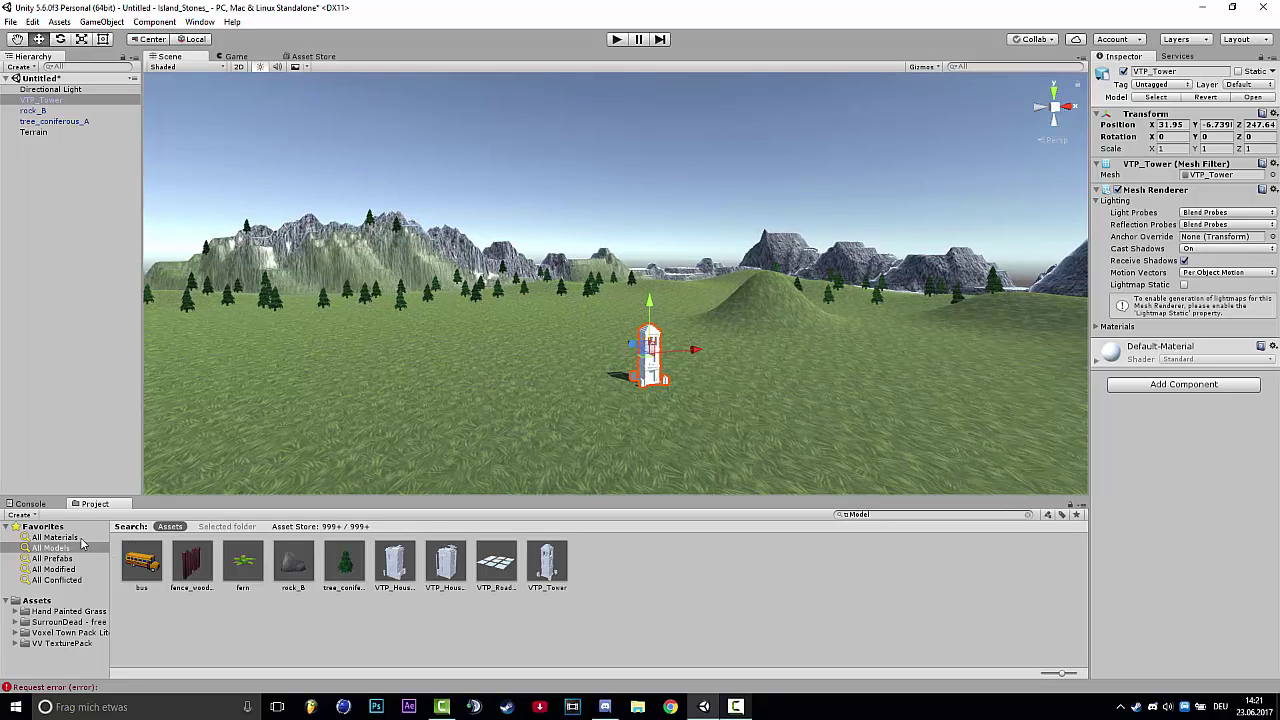
Step: Apply the VTP_Tower material from the project's materials to the white tower model
{"action": "left_click", "coordinate": [54, 537]}
{"action": "mouse_move", "coordinate": [397, 354]}
{"action": "left_mouse_down", "text": "alt"}
{"action": "mouse_move", "coordinate": [491, 391]}
{"action": "mouse_move", "coordinate": [385, 362]}
{"action": "left_mouse_up", "text": "alt"}
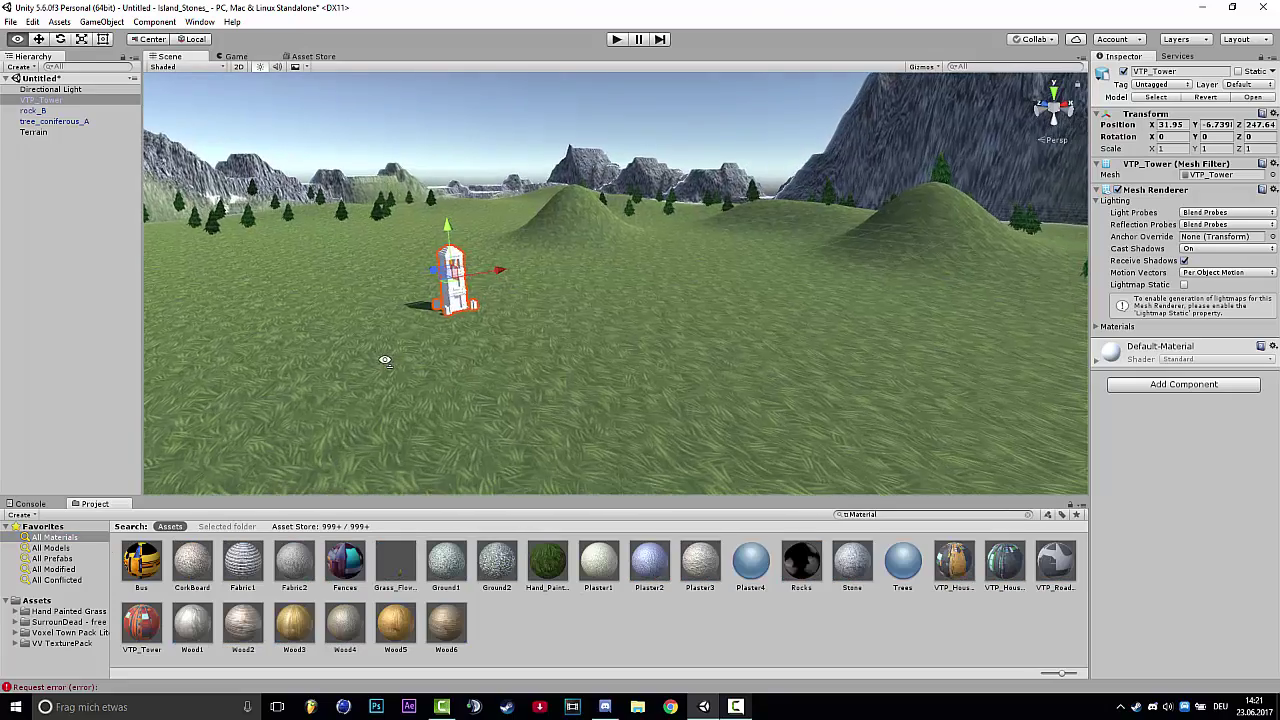
{"action": "key", "text": "w"}
{"action": "right_click_drag", "start_coordinate": [385, 360], "coordinate": [474, 390]}
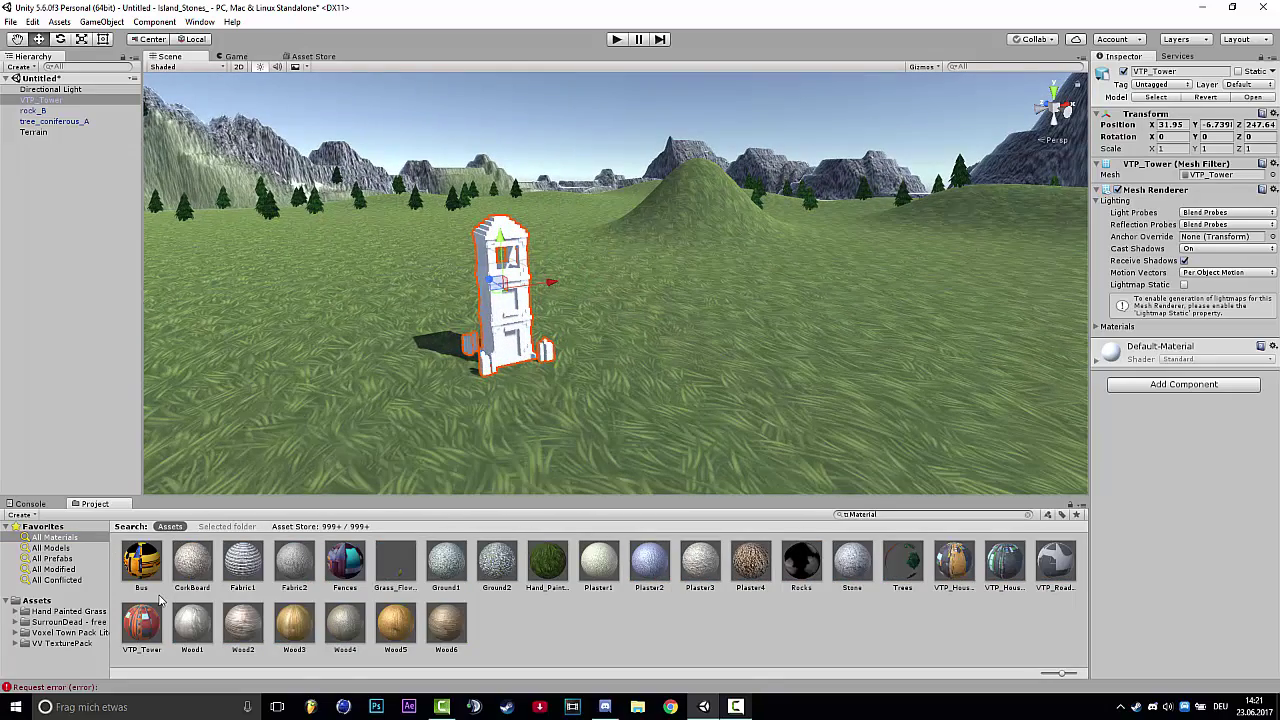
{"action": "left_click_drag", "start_coordinate": [141, 621], "coordinate": [512, 333]}
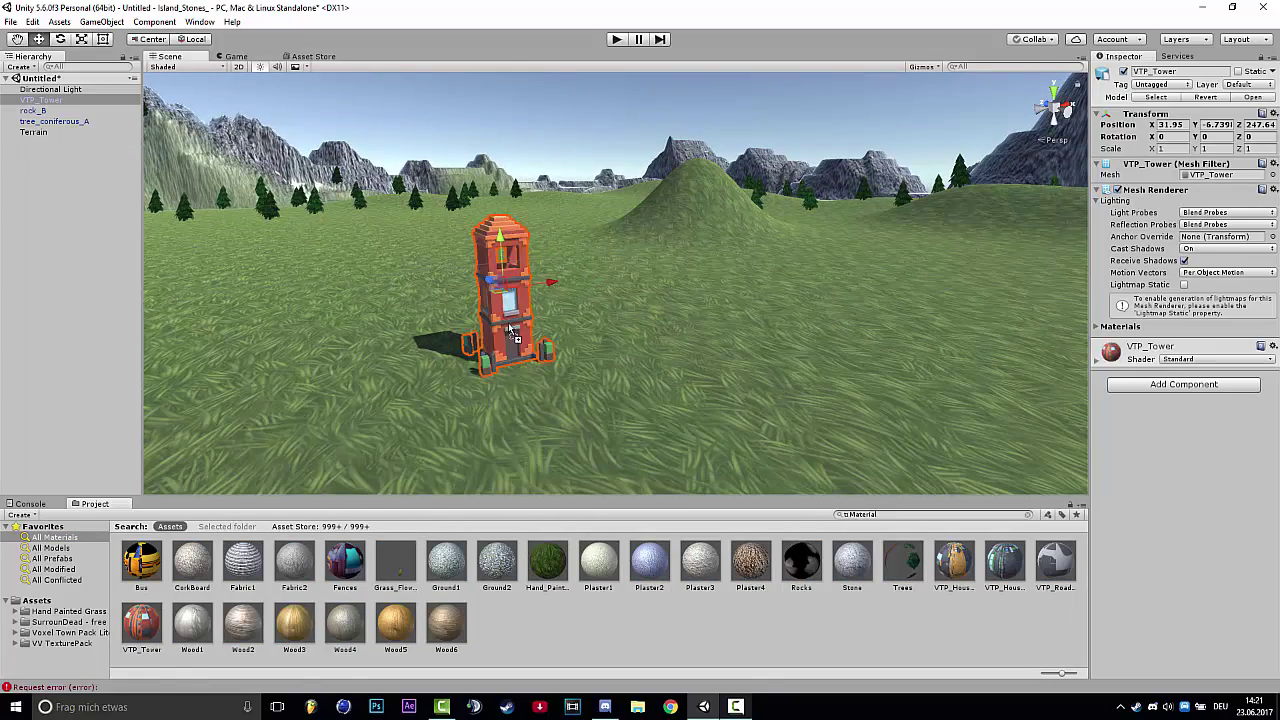
Step: Move the textured tower closer to the grassy hill, at about X 58.71, Z 281.23
{"action": "right_click_drag", "start_coordinate": [649, 341], "coordinate": [621, 335]}
{"action": "key", "text": "w"}
{"action": "left_click_drag", "start_coordinate": [620, 333], "coordinate": [952, 240]}
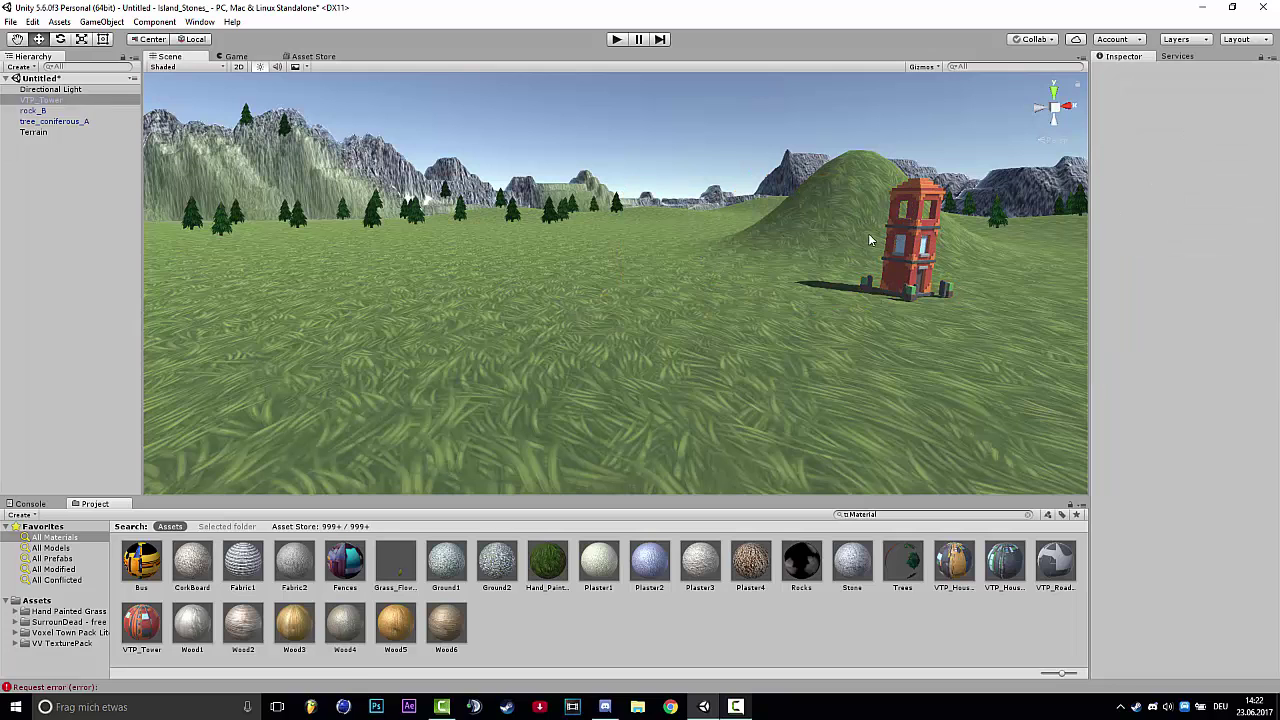
{"action": "left_click_drag", "start_coordinate": [851, 236], "coordinate": [533, 478]}
{"action": "right_click_drag", "start_coordinate": [533, 478], "coordinate": [472, 459]}
{"action": "left_click_drag", "start_coordinate": [471, 460], "coordinate": [544, 461], "text": "alt"}
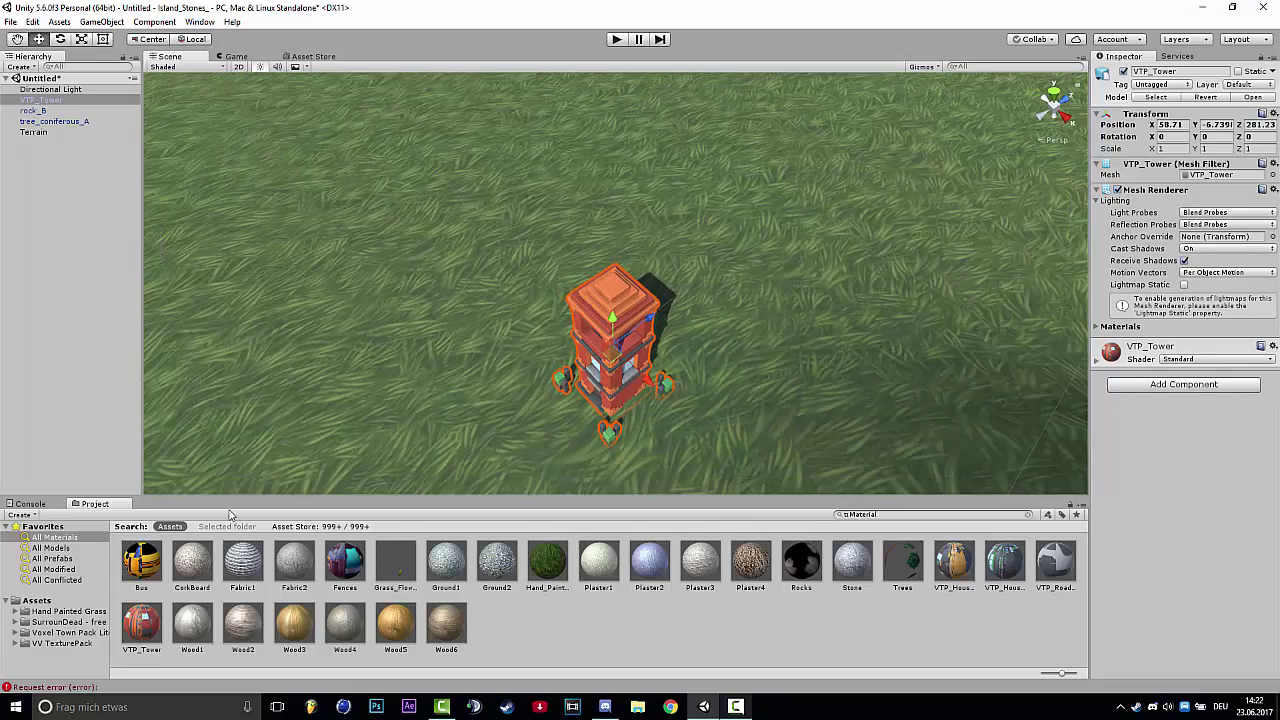
Step: Return to the model listing and search the Asset Store for "Flage"
{"action": "right_click_drag", "start_coordinate": [320, 224], "coordinate": [713, 402]}
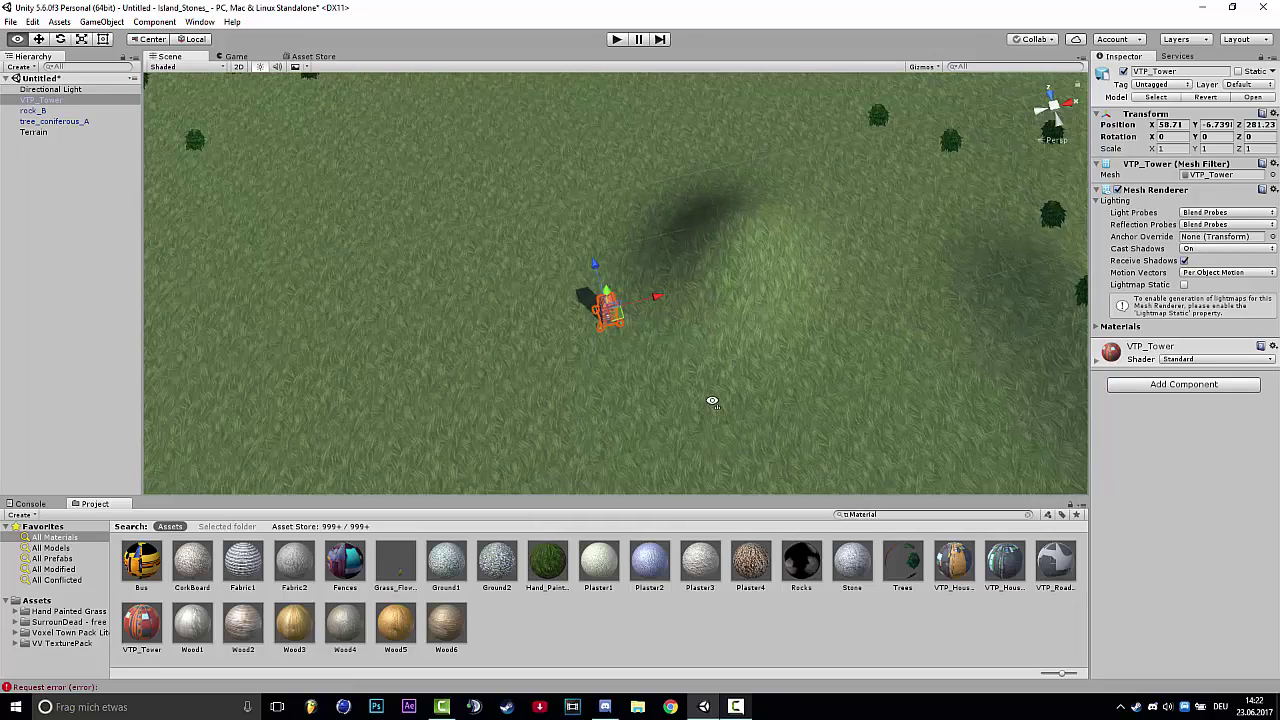
{"action": "left_click_drag", "start_coordinate": [712, 402], "coordinate": [385, 510], "text": "alt"}
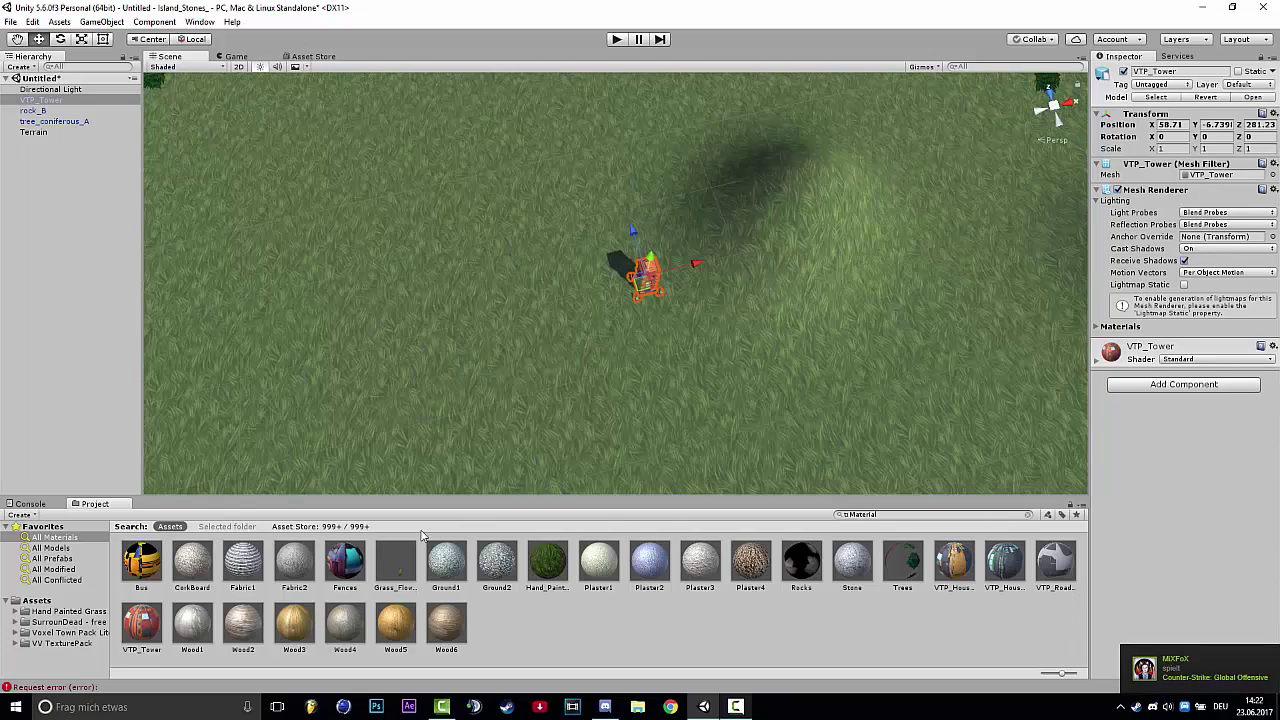
{"action": "left_click", "coordinate": [77, 548]}
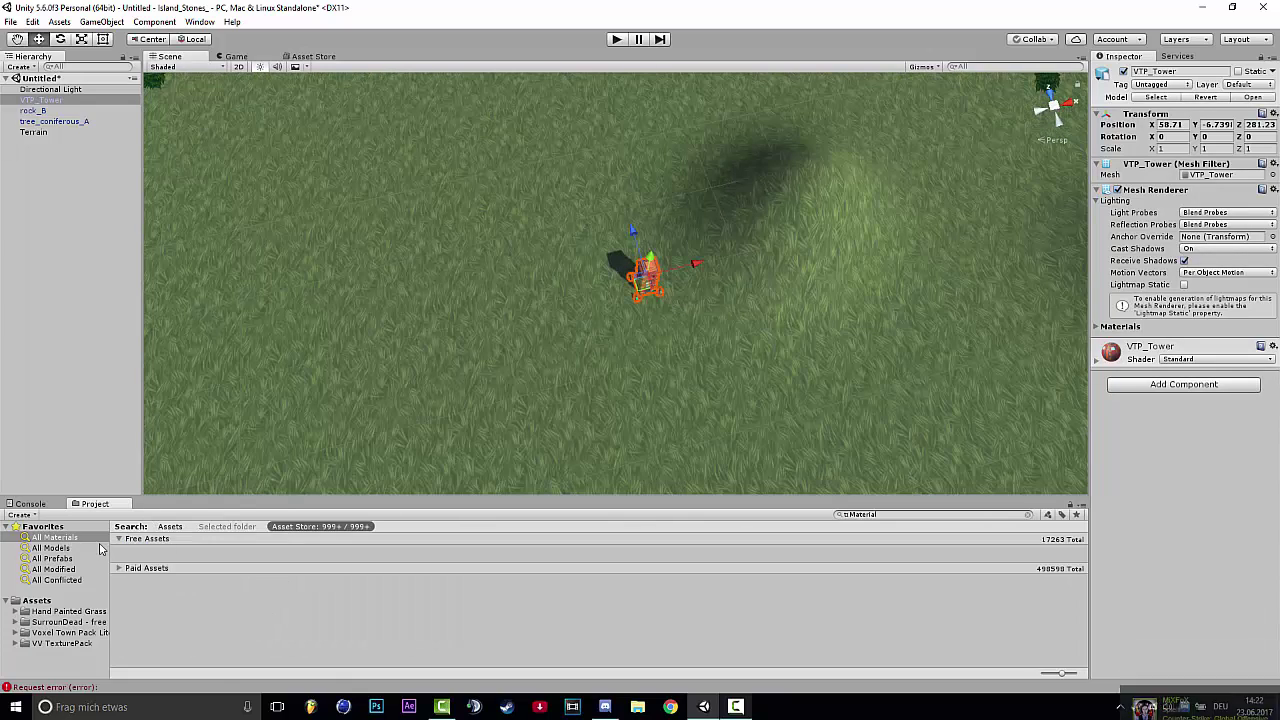
{"action": "left_click", "coordinate": [338, 527]}
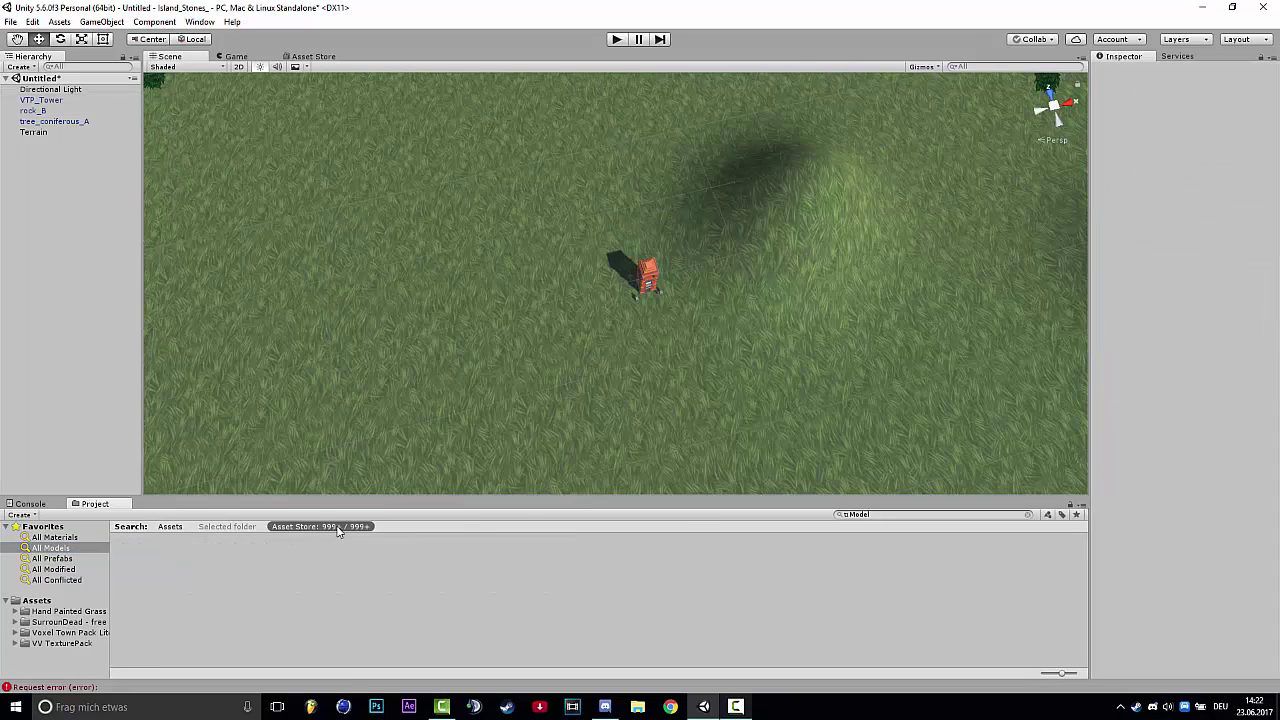
{"action": "left_click", "coordinate": [927, 514]}
{"action": "type", "text": "Flag"}
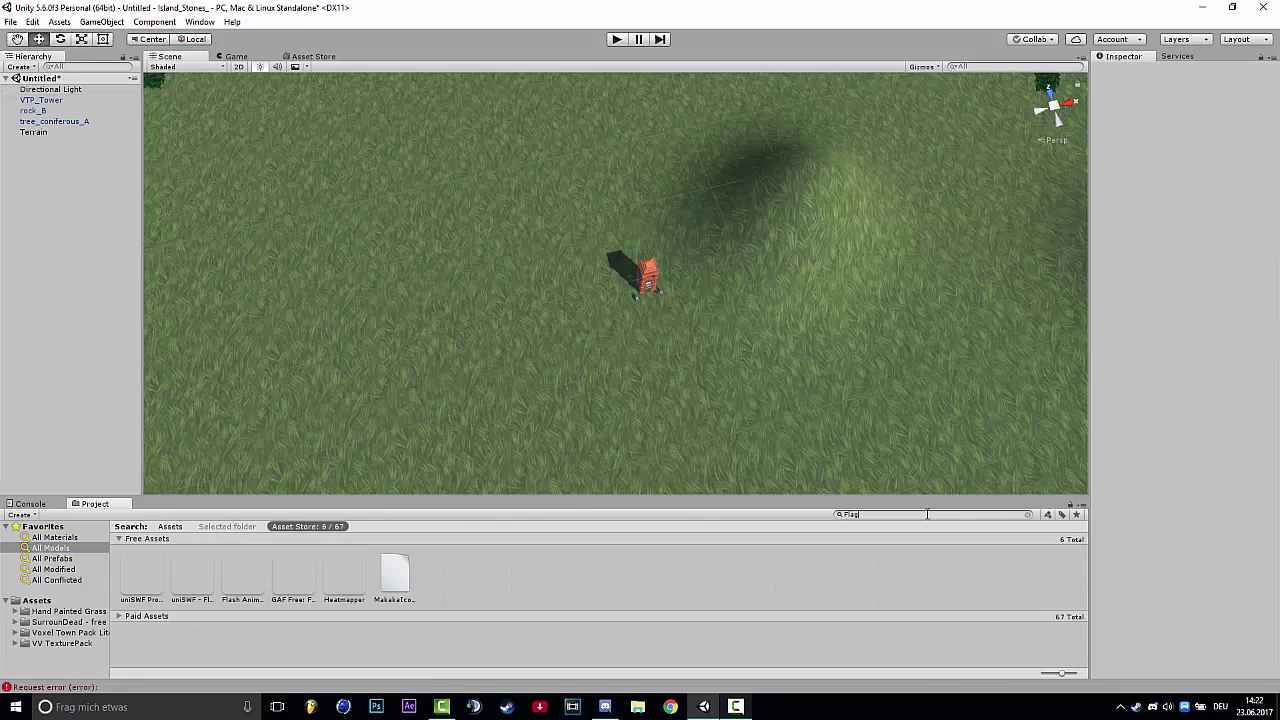
{"action": "type", "text": "g"}
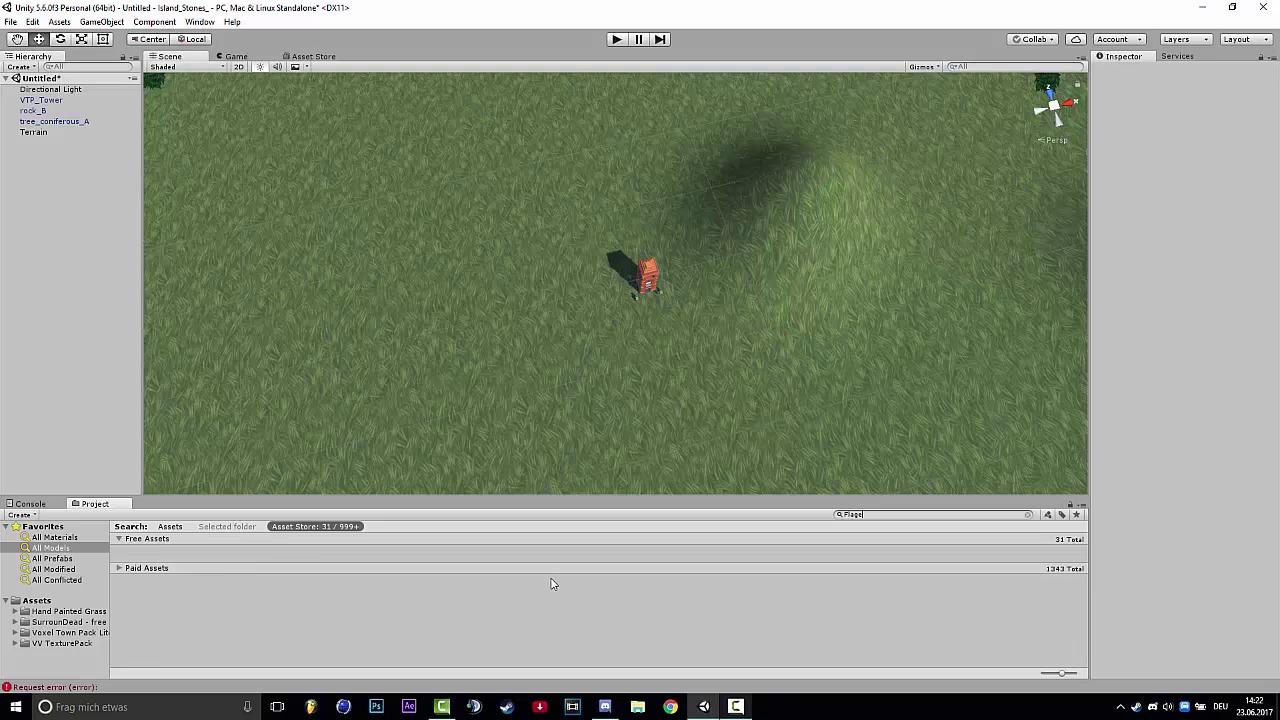
Step: Replace the Asset Store search term with "fence" and view the grass around the tower
{"action": "key", "text": "BackSpace"}
{"action": "key", "text": "BackSpace"}
{"action": "key", "text": "BackSpace"}
{"action": "key", "text": "BackSpace"}
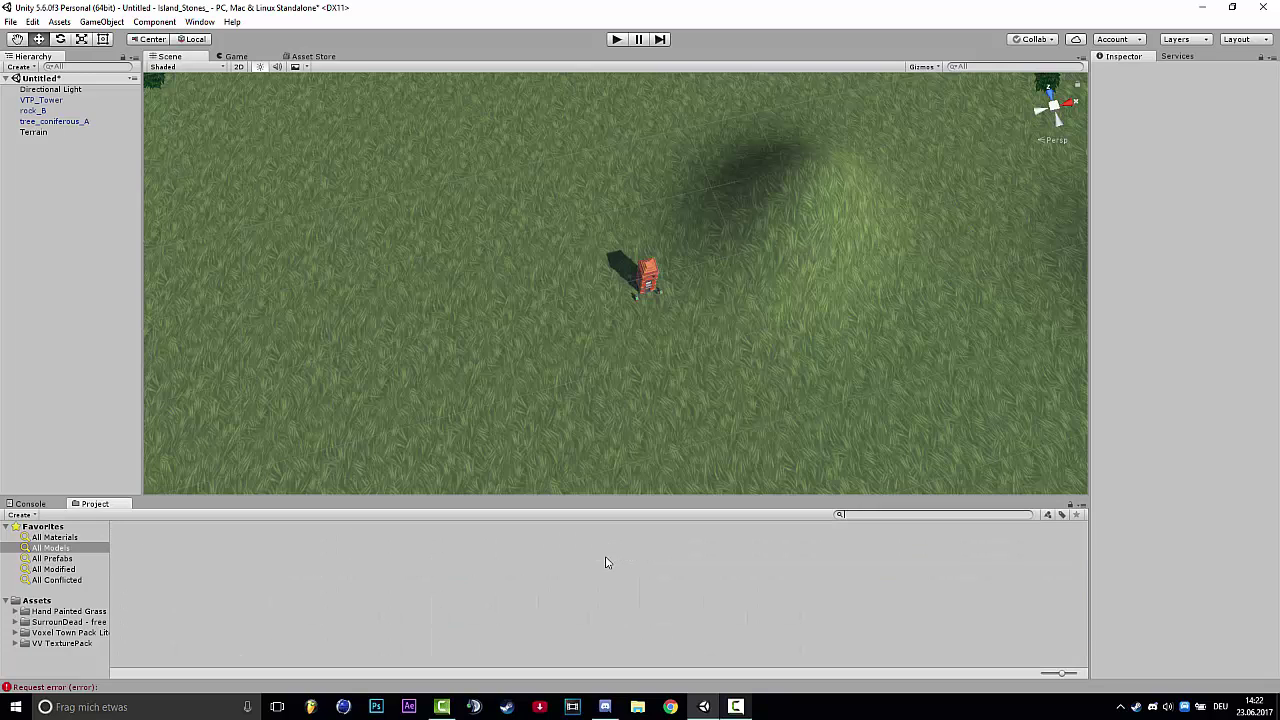
{"action": "type", "text": "t"}
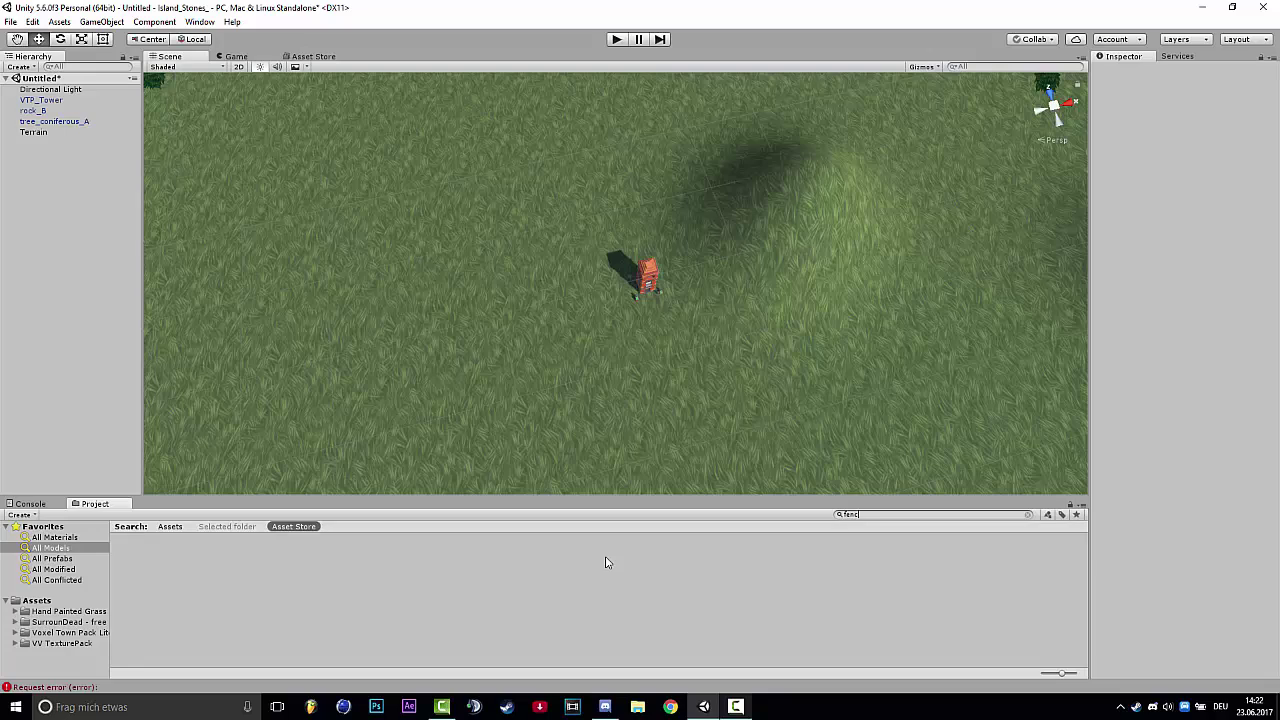
{"action": "right_click_drag", "start_coordinate": [729, 420], "coordinate": [734, 380]}
{"action": "right_click_drag", "start_coordinate": [612, 428], "coordinate": [636, 420]}
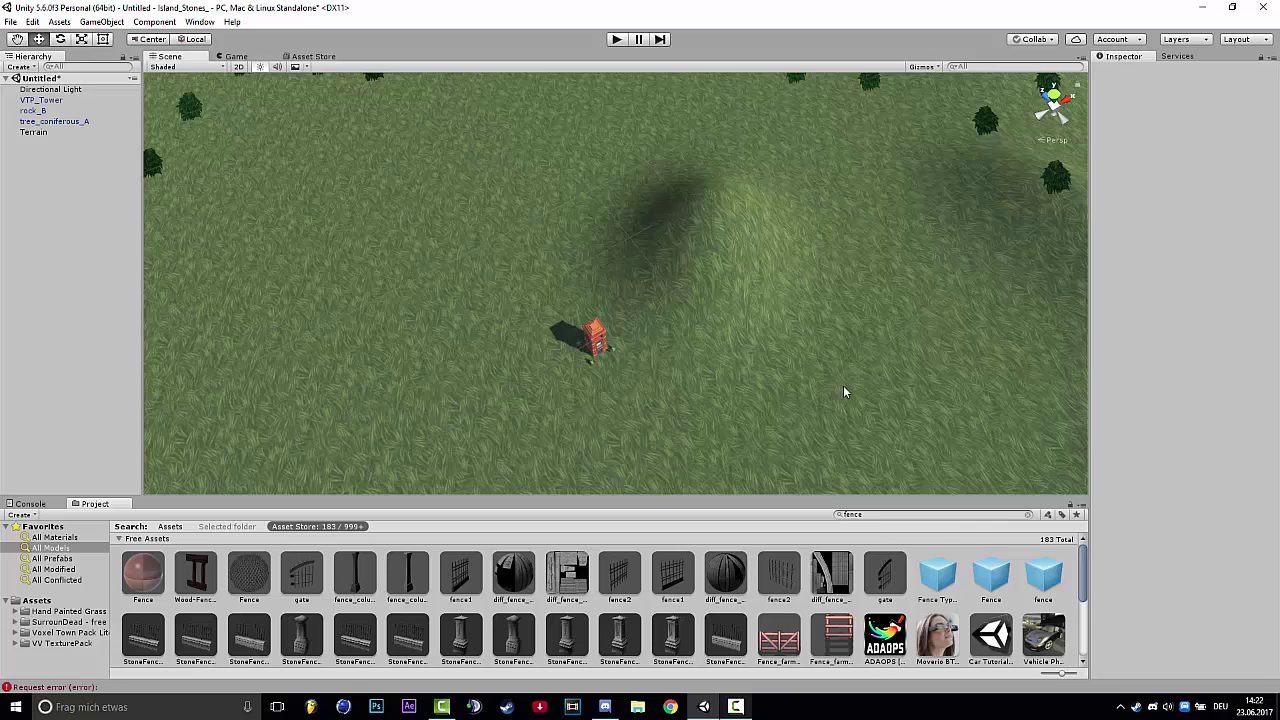
{"action": "right_click_drag", "start_coordinate": [843, 392], "coordinate": [955, 410]}
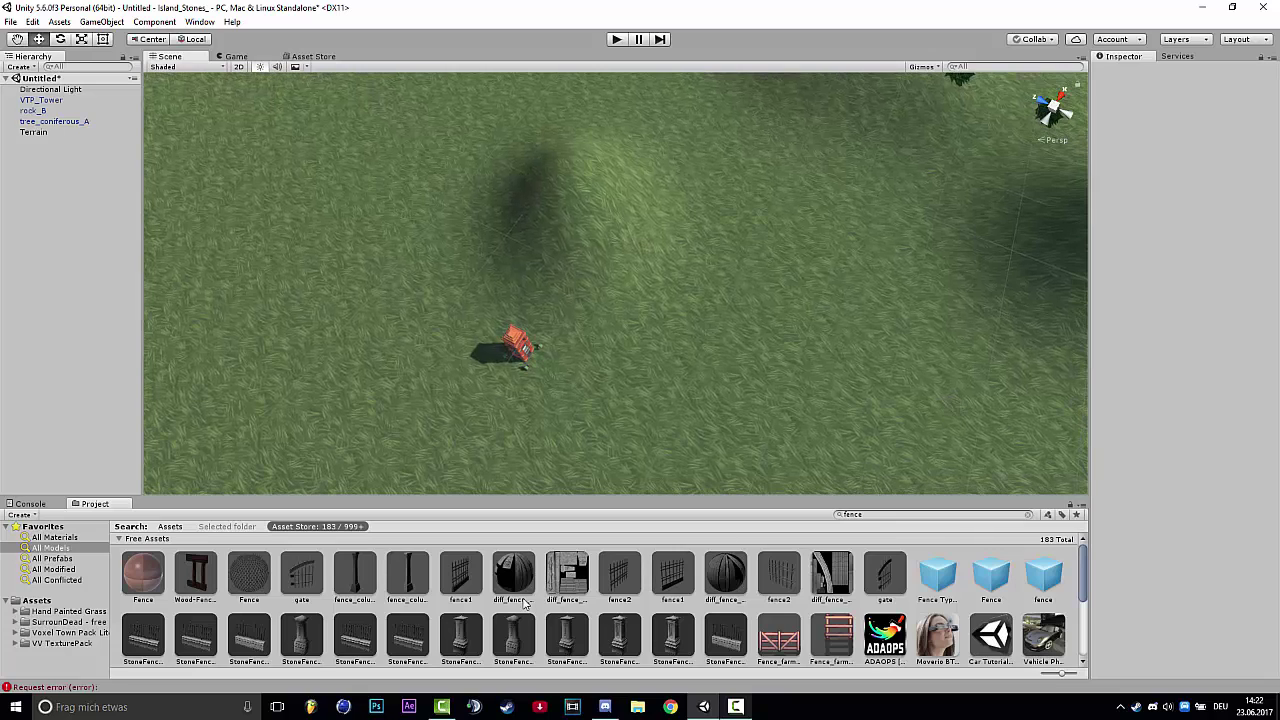
Step: Import the free Medieval Fence Pack containing the fence1 model with all of its items
{"action": "left_click", "coordinate": [460, 576]}
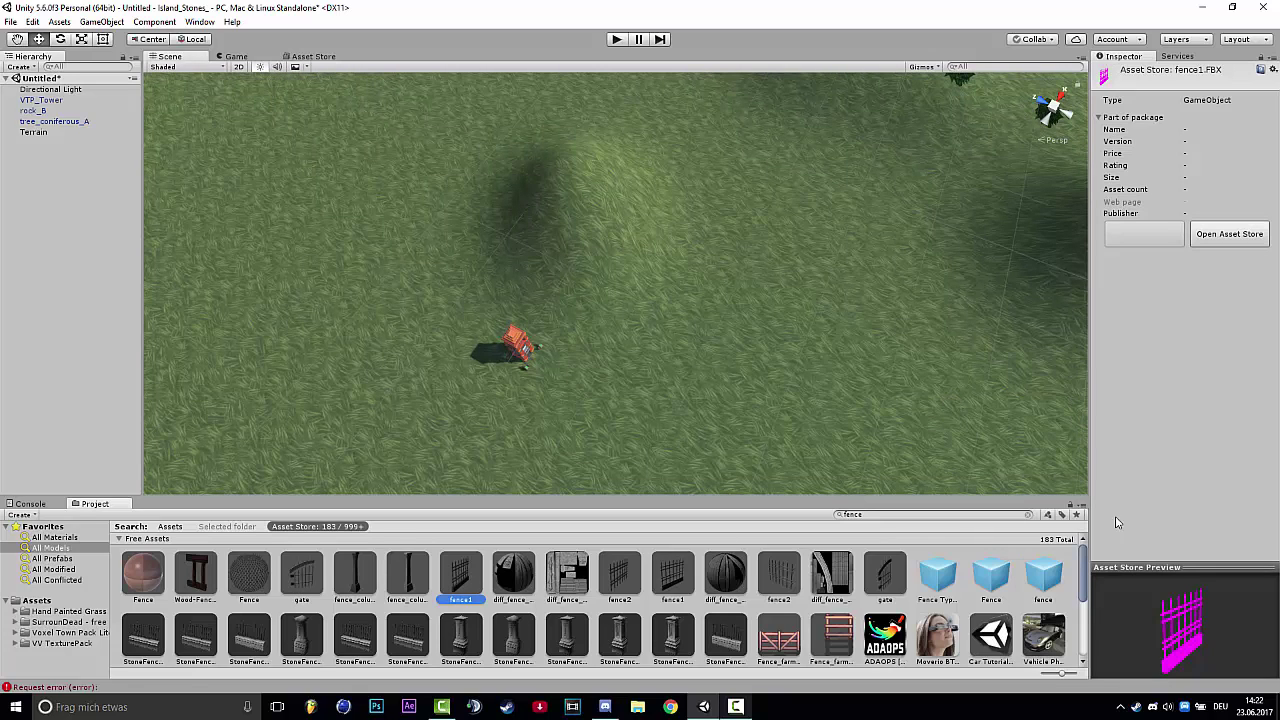
{"action": "left_click", "coordinate": [1168, 231]}
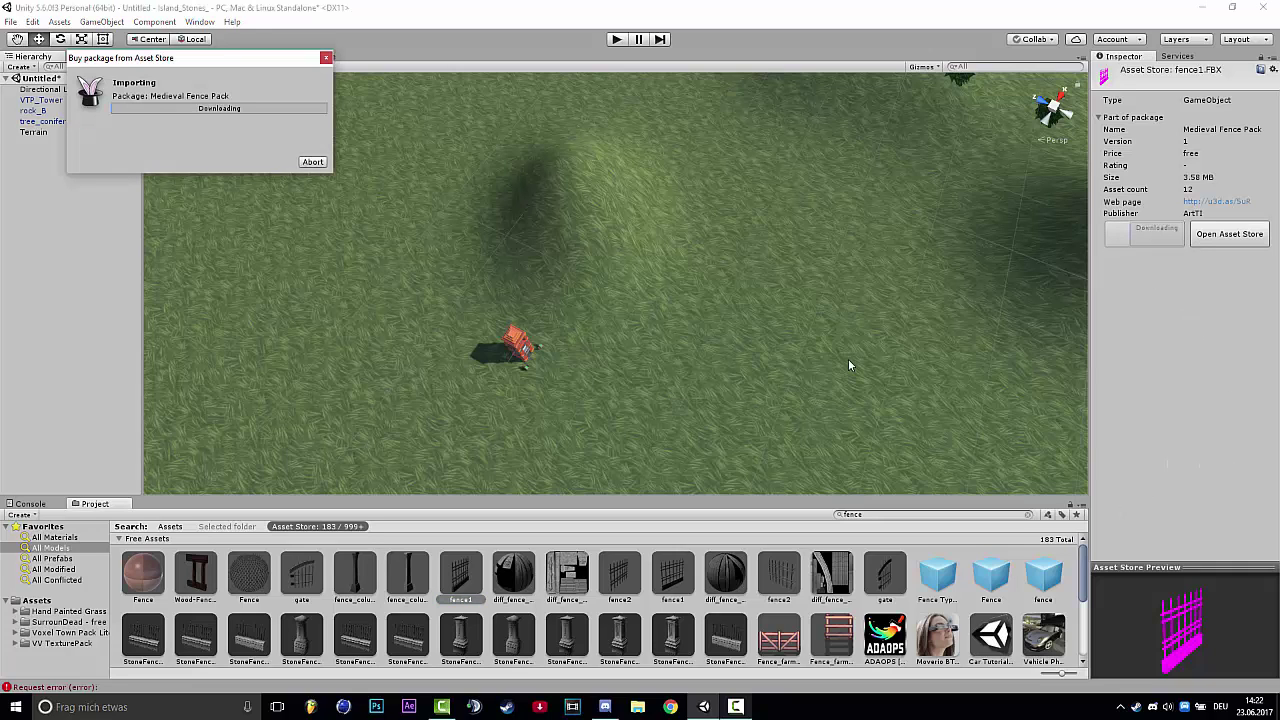
{"action": "right_click_drag", "start_coordinate": [848, 365], "coordinate": [456, 338]}
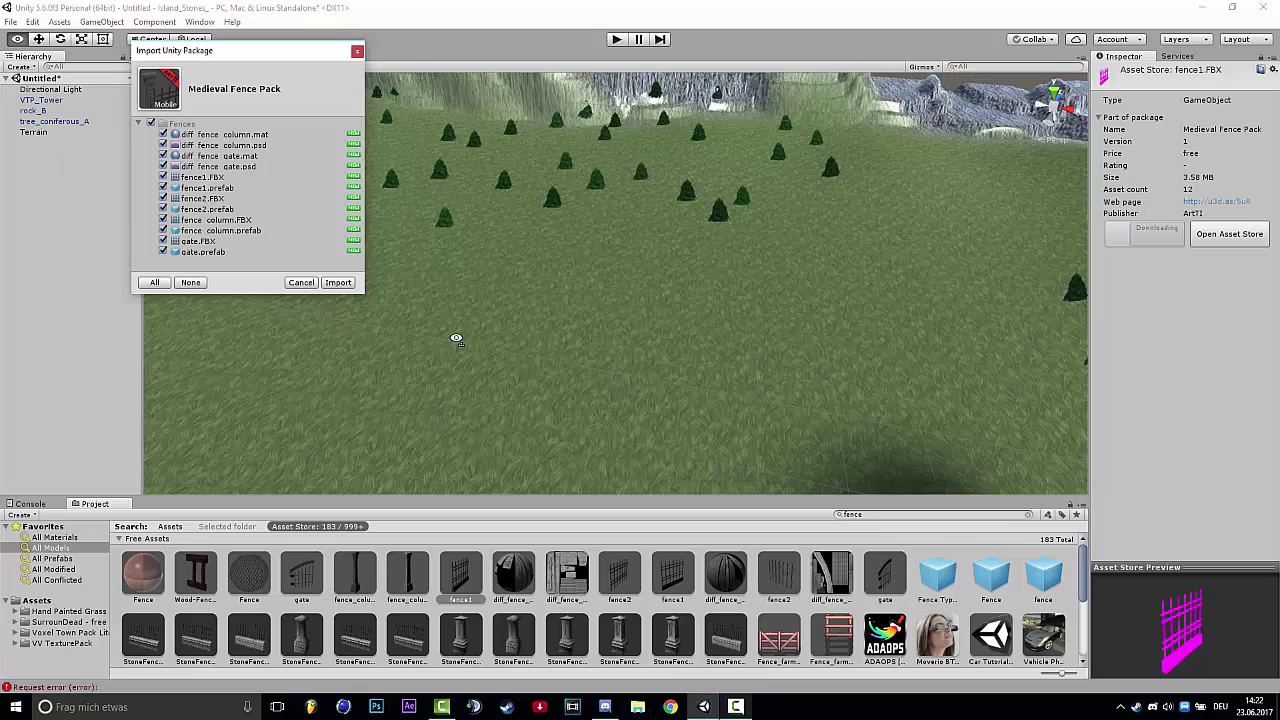
{"action": "left_click", "coordinate": [338, 283]}
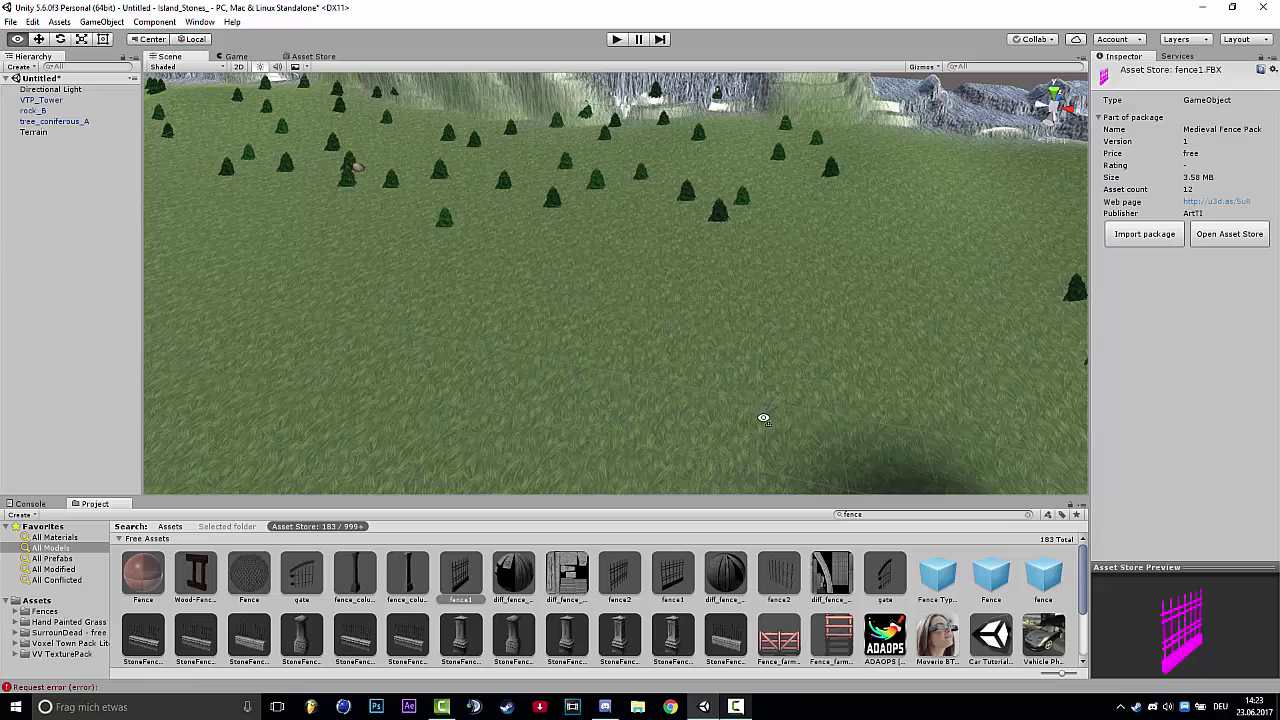
{"action": "left_click", "coordinate": [735, 706]}
Step: List the project's materials, and switch the listing to all of its models
{"action": "left_click", "coordinate": [68, 538]}
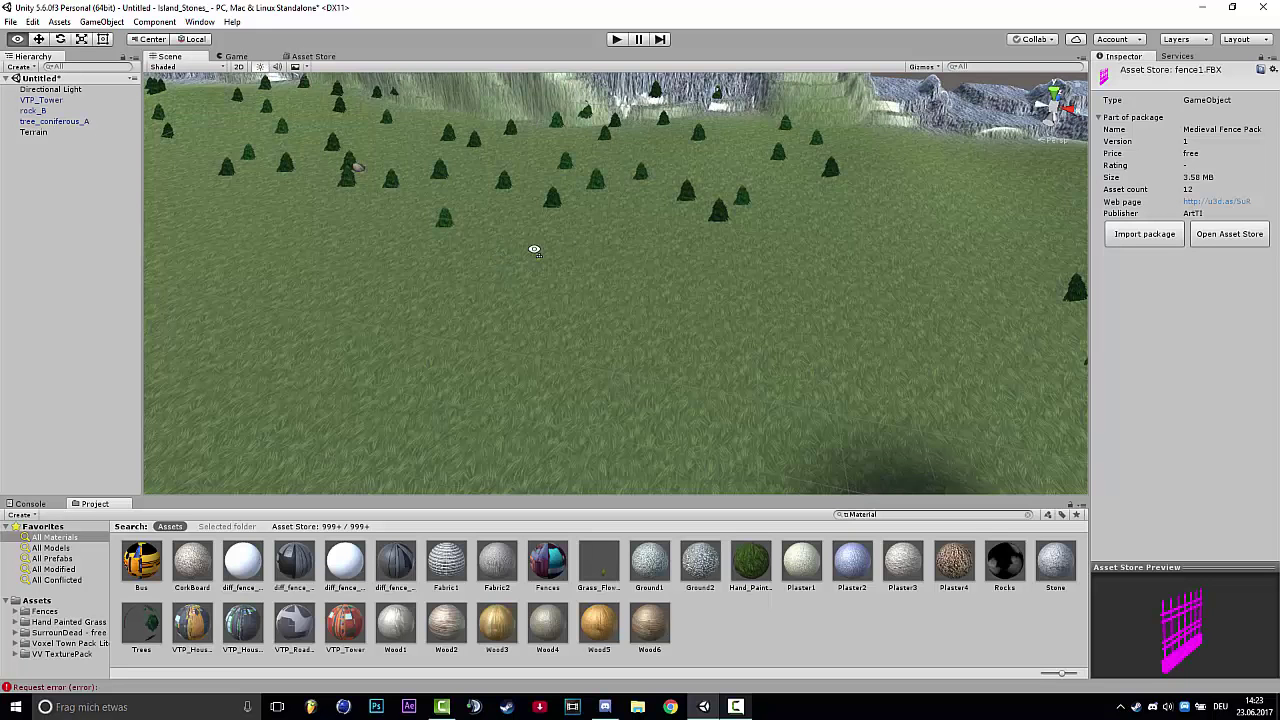
{"action": "right_click_drag", "start_coordinate": [531, 249], "coordinate": [625, 262]}
{"action": "key", "text": "w"}
{"action": "left_click", "coordinate": [50, 548]}
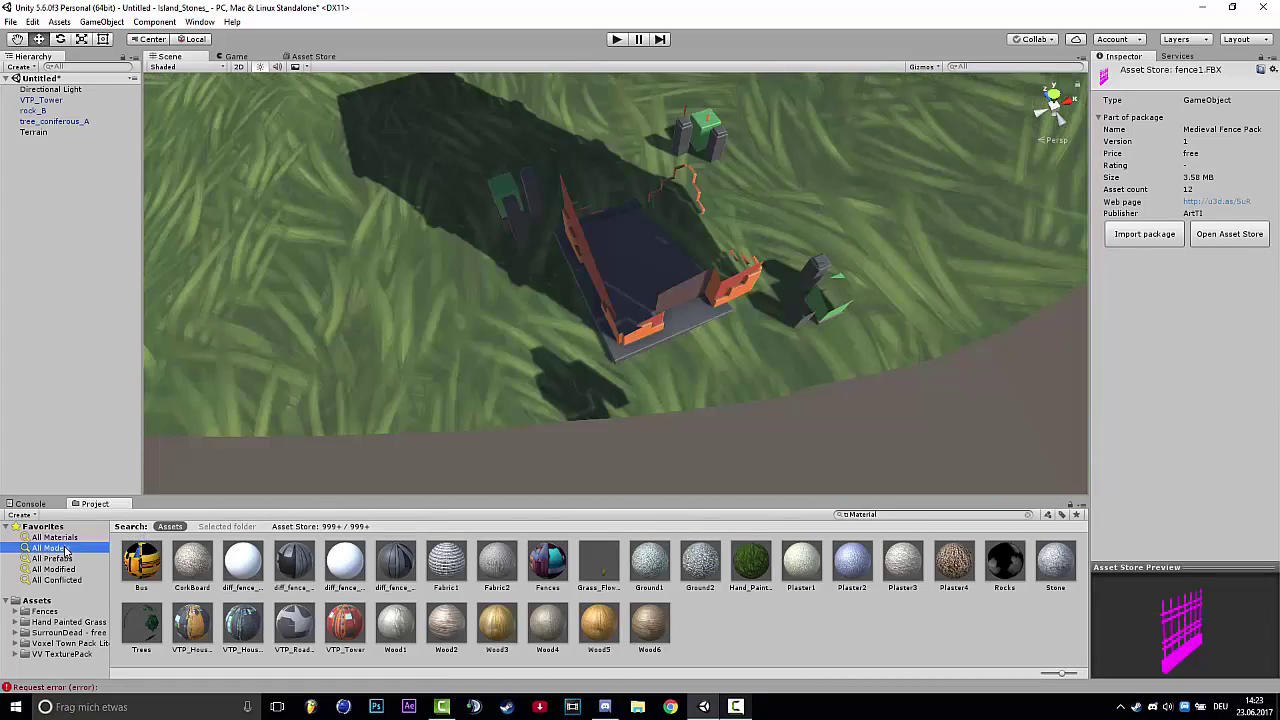
Step: Place two fence1 panels end to end beside the tower, the nearer one at about X 56.85, Z 281.21
{"action": "right_click_drag", "start_coordinate": [462, 357], "coordinate": [221, 524]}
{"action": "key", "text": "s"}
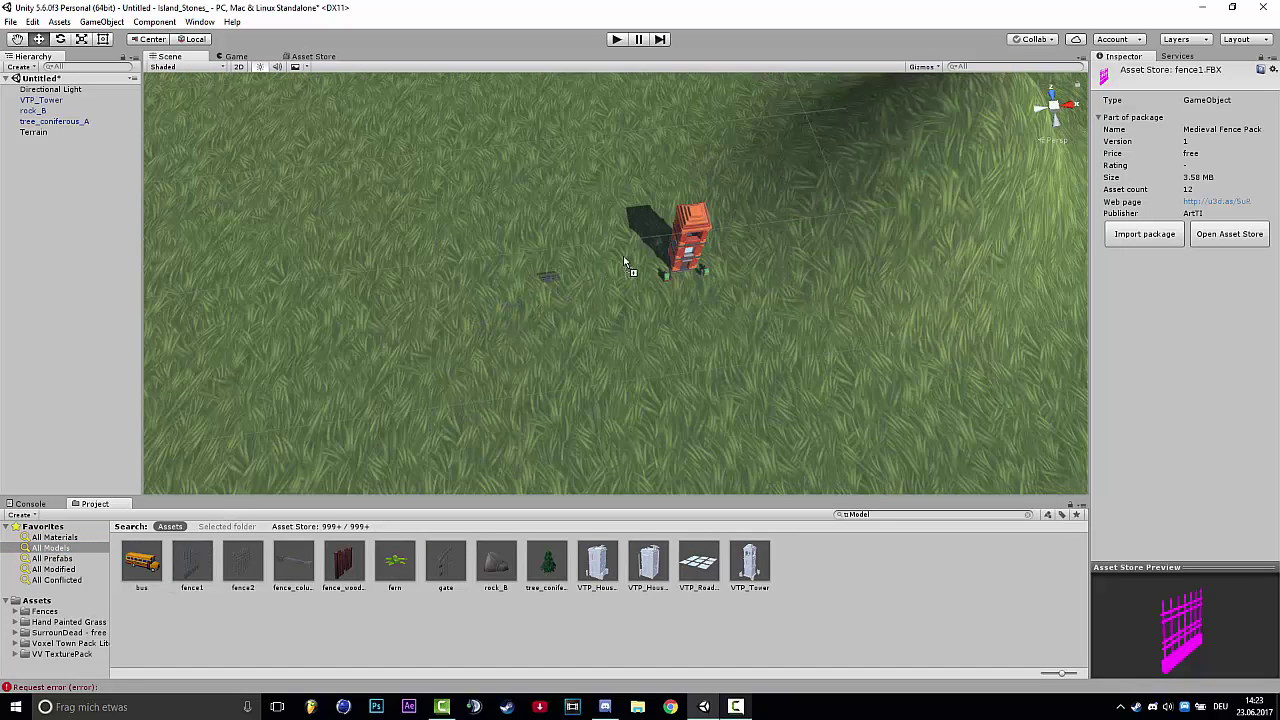
{"action": "left_click_drag", "start_coordinate": [660, 263], "coordinate": [659, 262]}
{"action": "key", "text": "w"}
{"action": "right_click_drag", "start_coordinate": [712, 253], "coordinate": [676, 268]}
{"action": "key", "text": "s"}
{"action": "left_click_drag", "start_coordinate": [200, 566], "coordinate": [582, 309]}
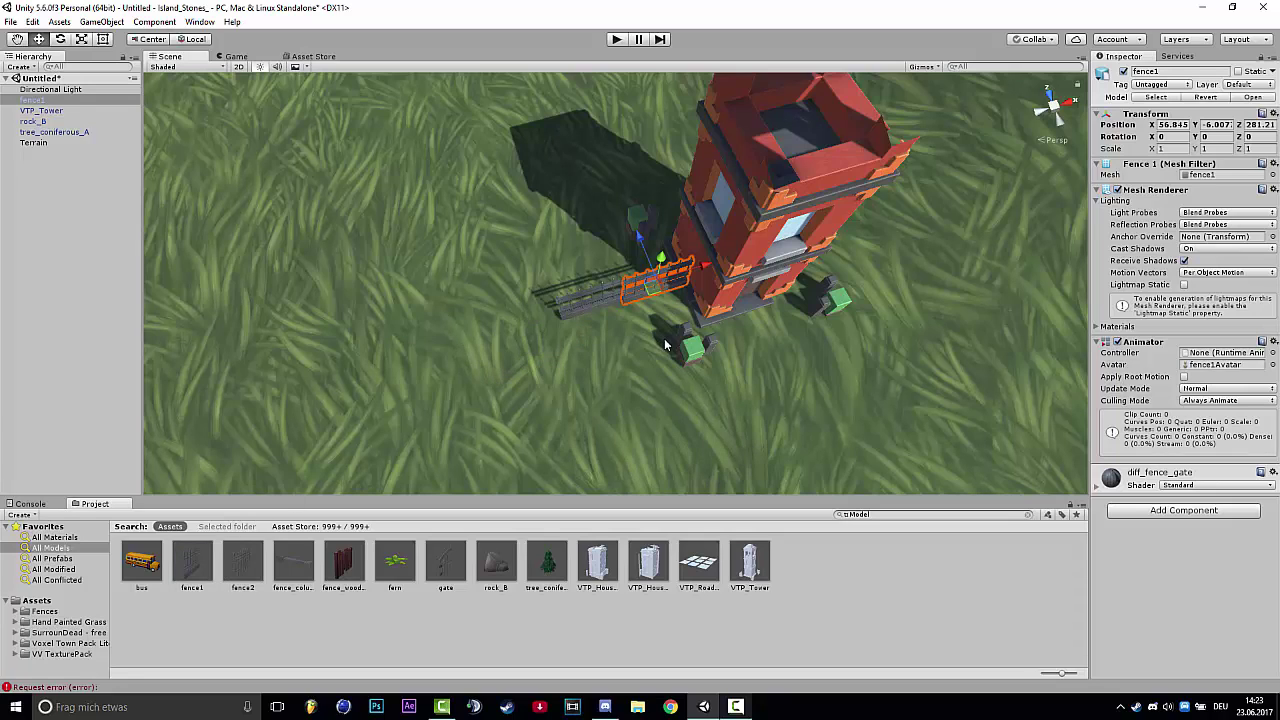
{"action": "left_click", "coordinate": [624, 361]}
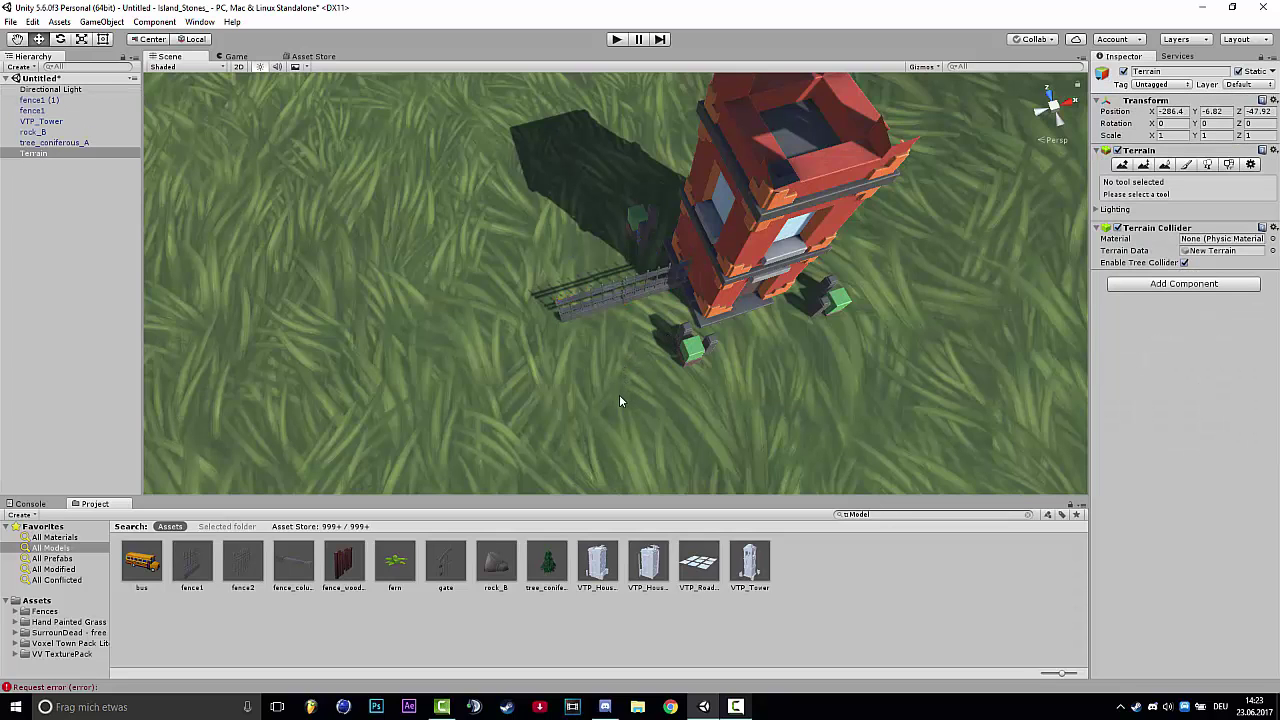
Step: Lower the fence1 panel nearest the tower to Y -6.13 so it sits in the grass
{"action": "left_click_drag", "start_coordinate": [619, 394], "coordinate": [656, 248], "text": "alt"}
{"action": "left_click", "coordinate": [529, 205]}
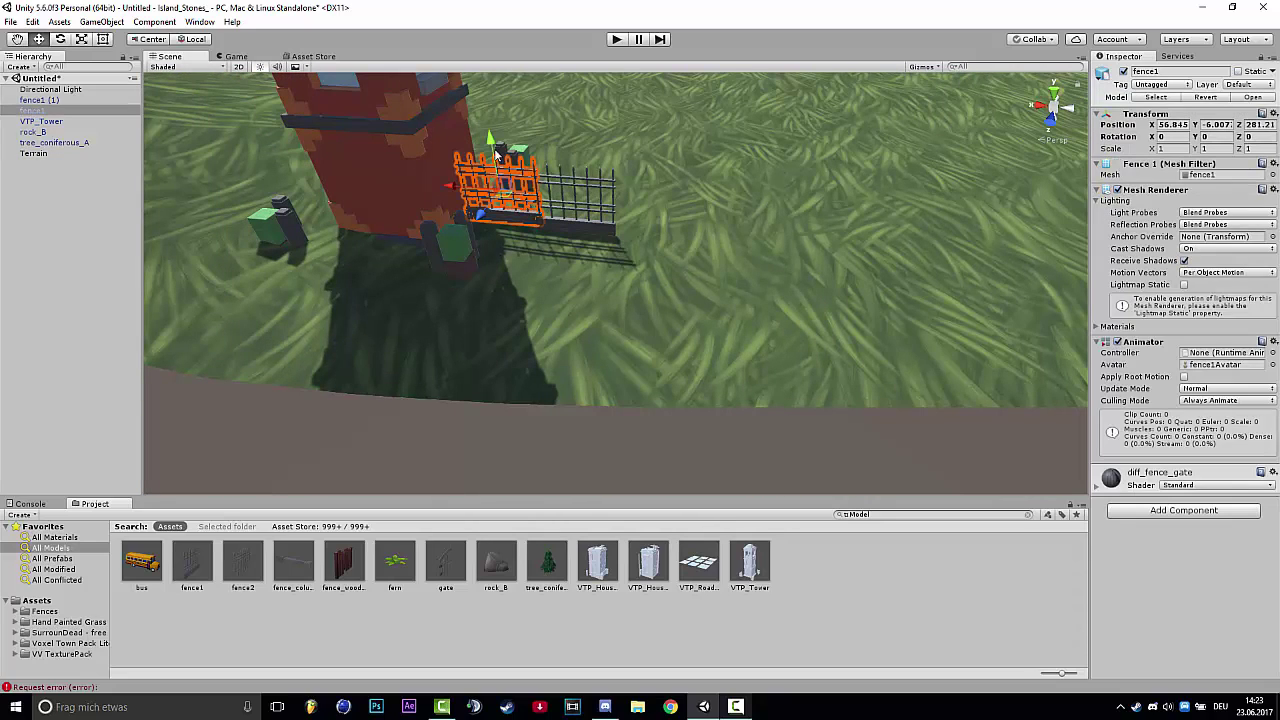
{"action": "left_click_drag", "start_coordinate": [490, 146], "coordinate": [490, 149]}
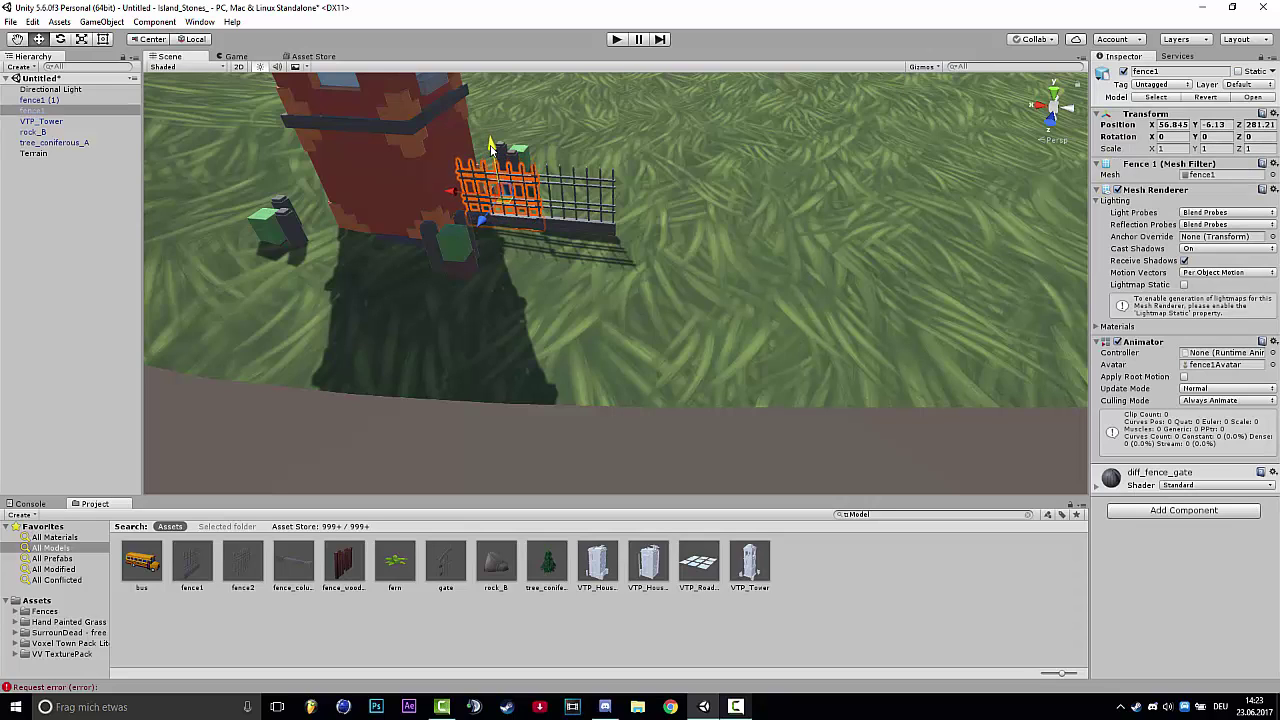
{"action": "left_click", "coordinate": [786, 209]}
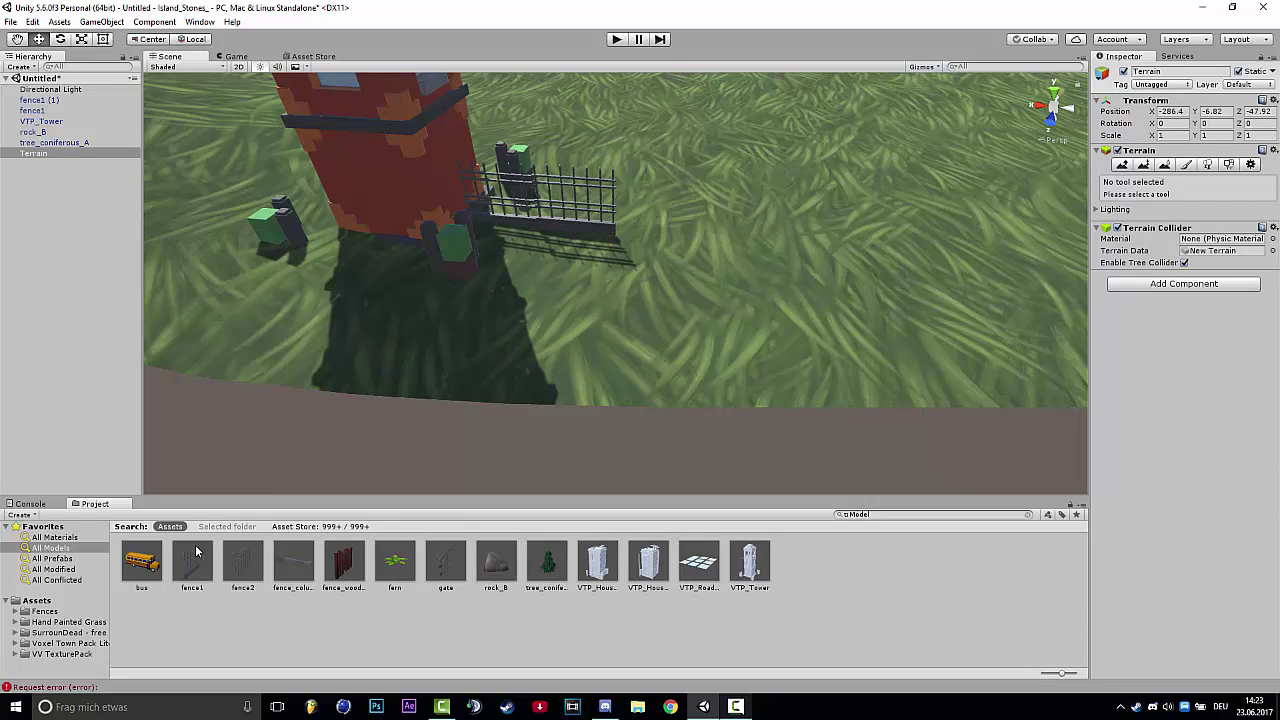
Step: Add a third fence1 panel at the fence's free end, at about X 53.94, Z 281.2, in line with the others
{"action": "left_click_drag", "start_coordinate": [197, 550], "coordinate": [647, 237]}
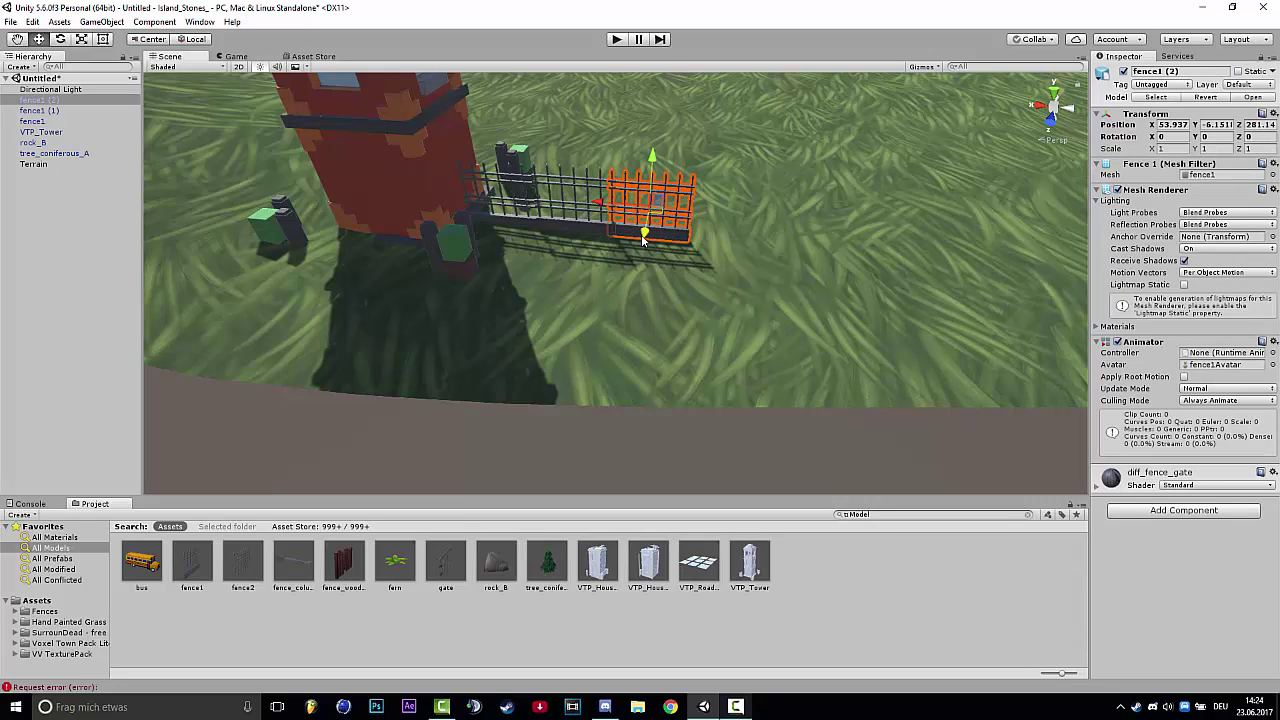
{"action": "left_click_drag", "start_coordinate": [643, 237], "coordinate": [644, 240]}
{"action": "left_click", "coordinate": [715, 290]}
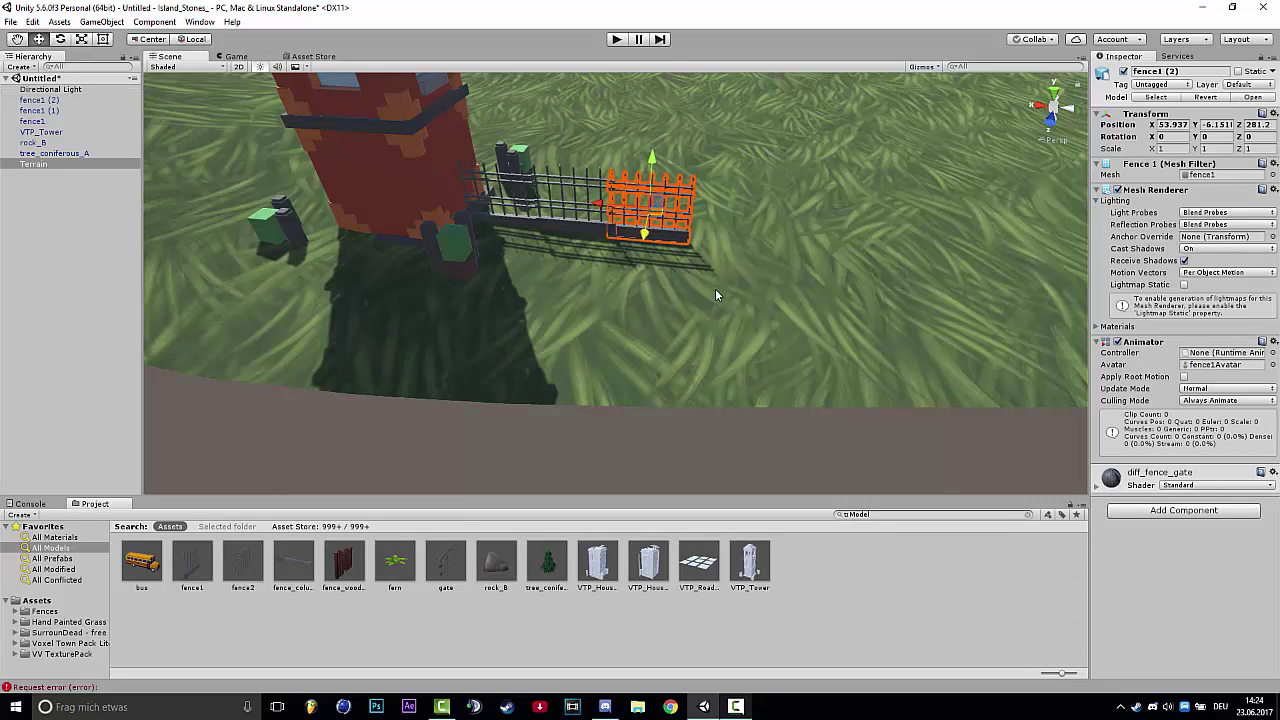
{"action": "left_click", "coordinate": [588, 203]}
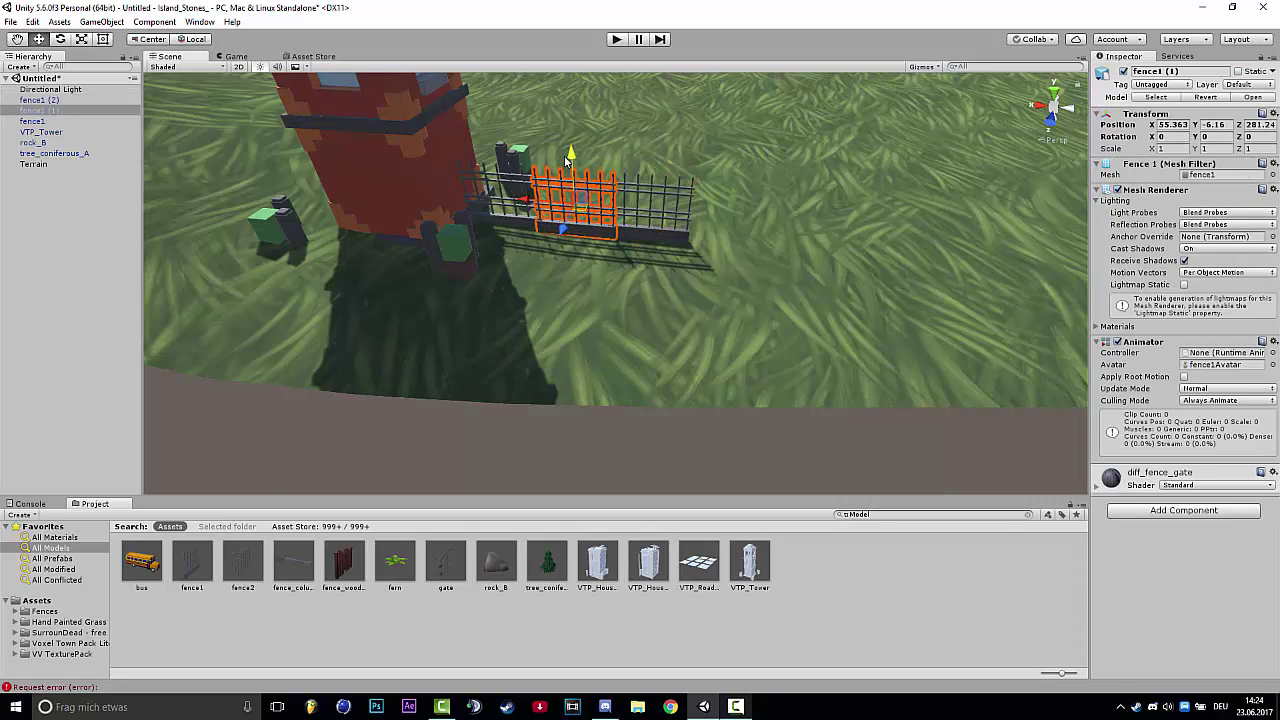
{"action": "left_click", "coordinate": [733, 202]}
Step: Extend the fence with a fourth fence1 panel at its far end from the tower
{"action": "right_click_drag", "start_coordinate": [733, 202], "coordinate": [641, 321]}
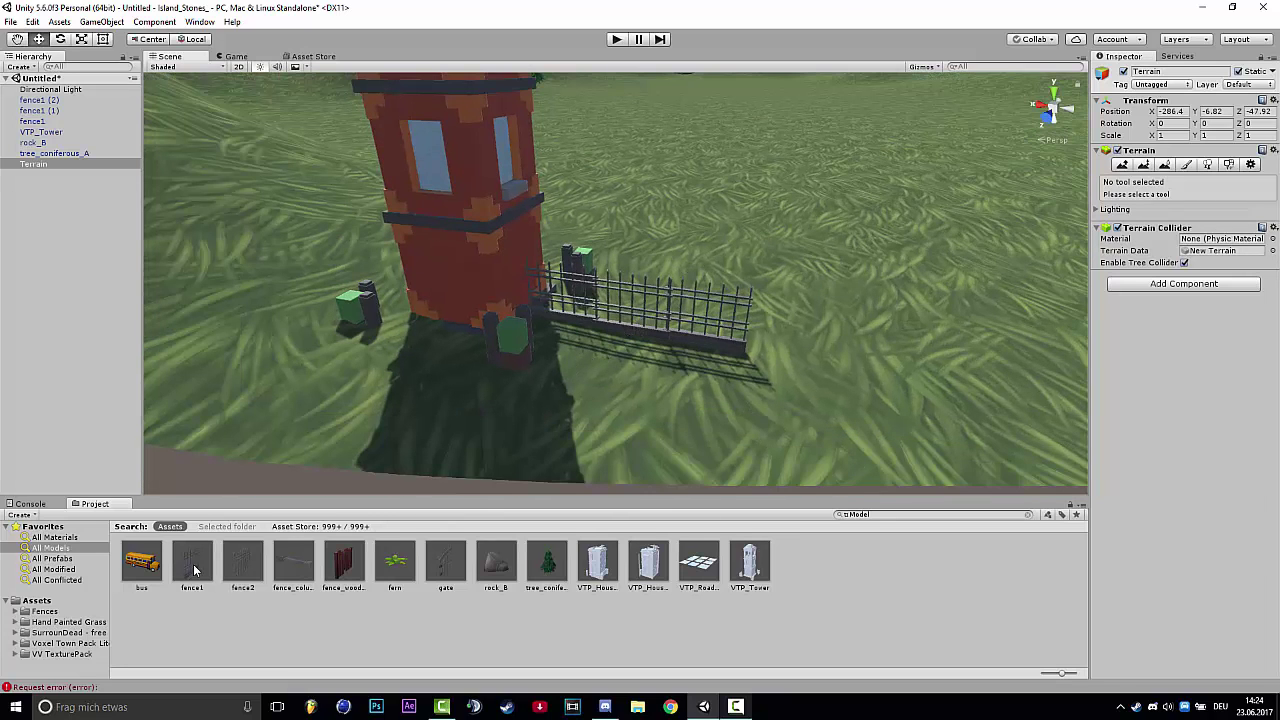
{"action": "left_click_drag", "start_coordinate": [194, 570], "coordinate": [742, 322]}
{"action": "left_click", "coordinate": [910, 332]}
Step: Examine the fenced tower from several angles along with the surrounding hill, trees and mountains
{"action": "left_click_drag", "start_coordinate": [790, 388], "coordinate": [270, 385], "text": "alt"}
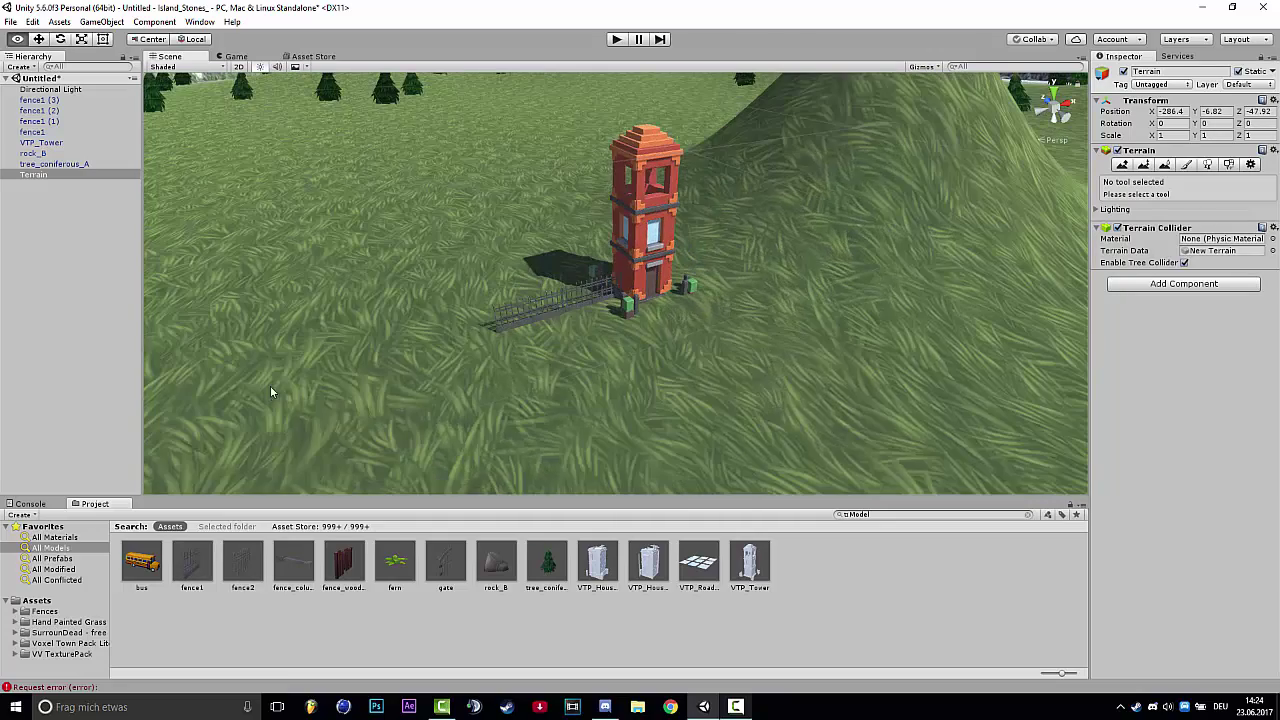
{"action": "left_click_drag", "start_coordinate": [479, 403], "coordinate": [478, 403], "text": "alt"}
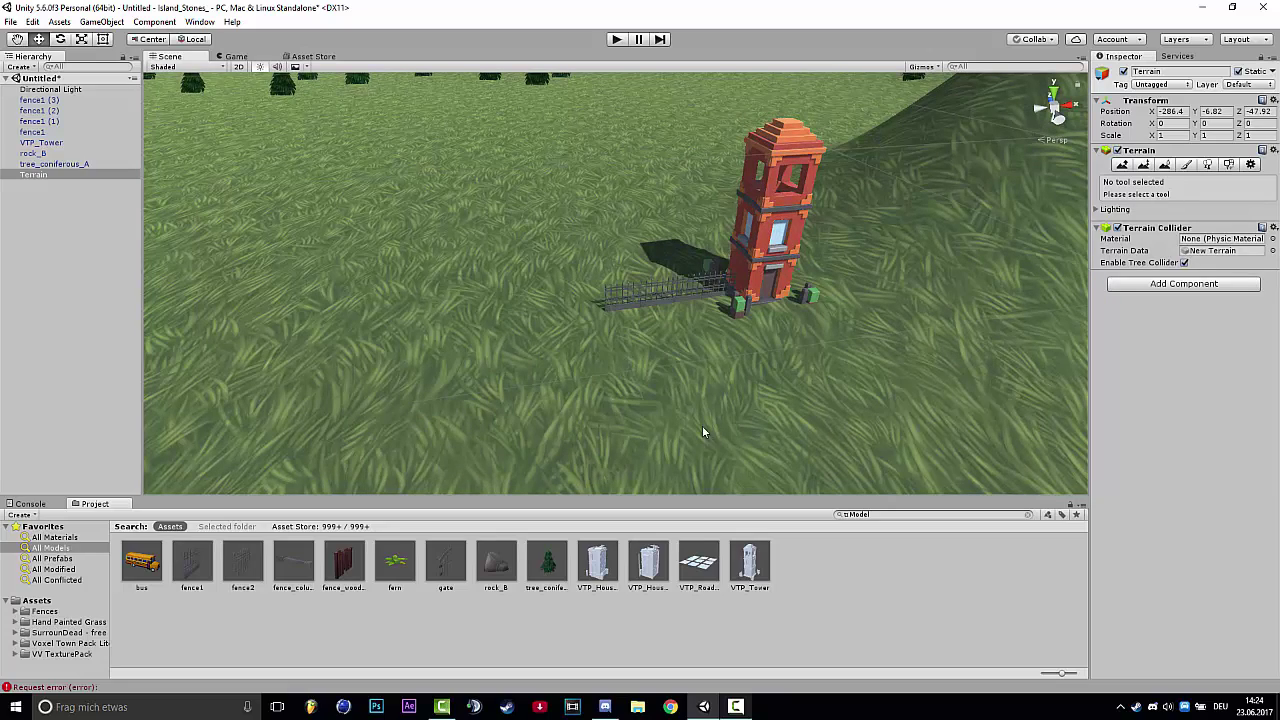
{"action": "left_click_drag", "start_coordinate": [703, 431], "coordinate": [663, 429], "text": "alt"}
{"action": "left_click_drag", "start_coordinate": [931, 358], "coordinate": [720, 335], "text": "alt"}
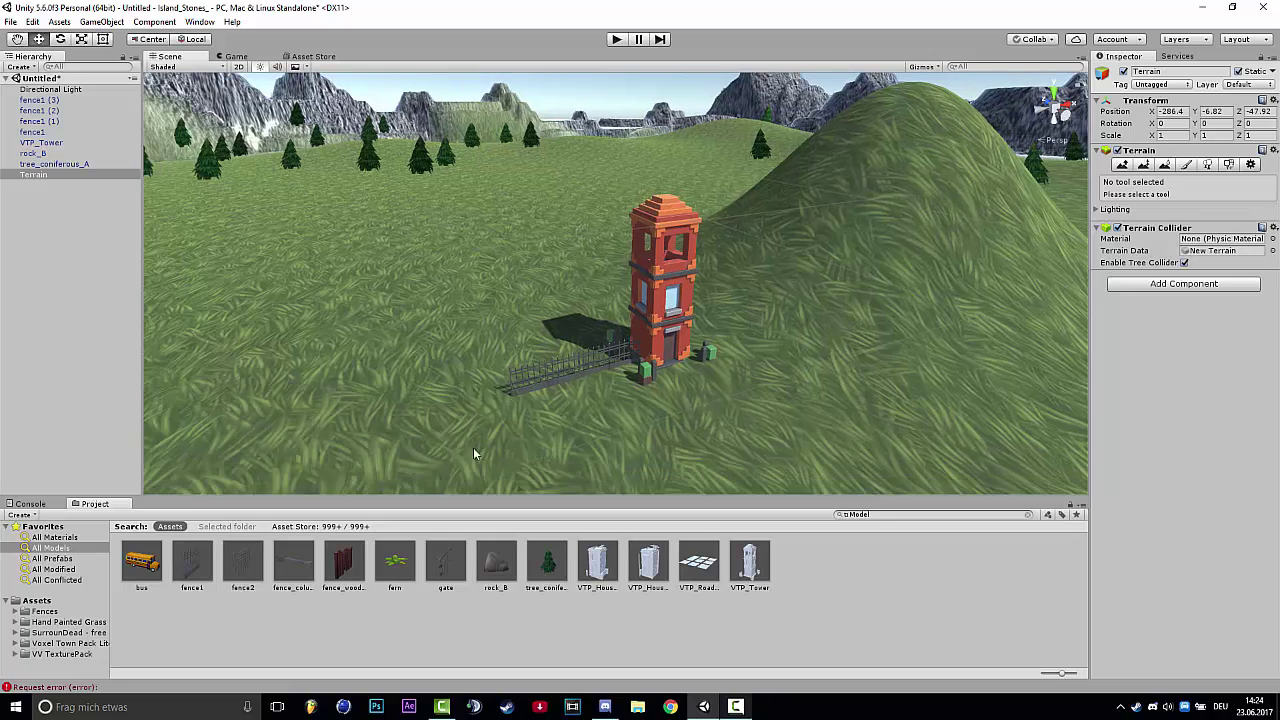
{"action": "left_click_drag", "start_coordinate": [561, 395], "coordinate": [443, 382], "text": "alt"}
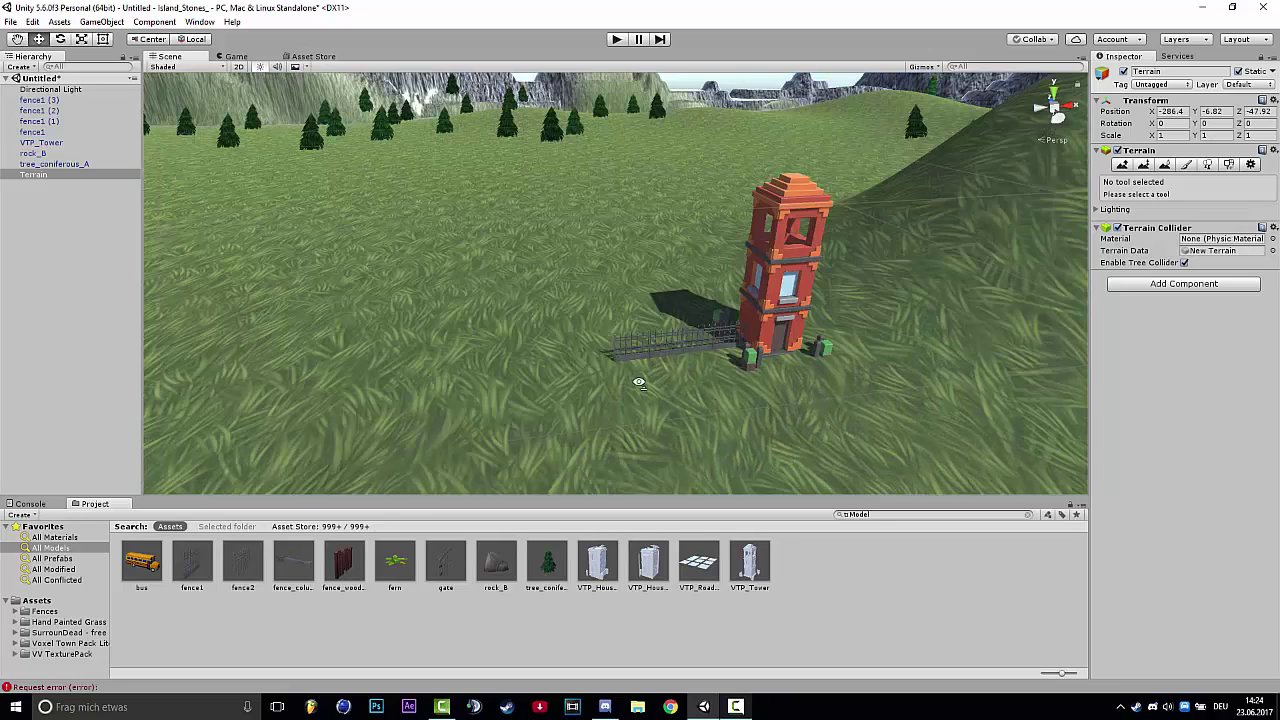
{"action": "left_click_drag", "start_coordinate": [639, 383], "coordinate": [706, 397], "text": "alt"}
{"action": "left_click_drag", "start_coordinate": [623, 376], "coordinate": [534, 226], "text": "alt"}
{"action": "scroll", "coordinate": [628, 381], "scroll_direction": "down", "scroll_amount": 10}
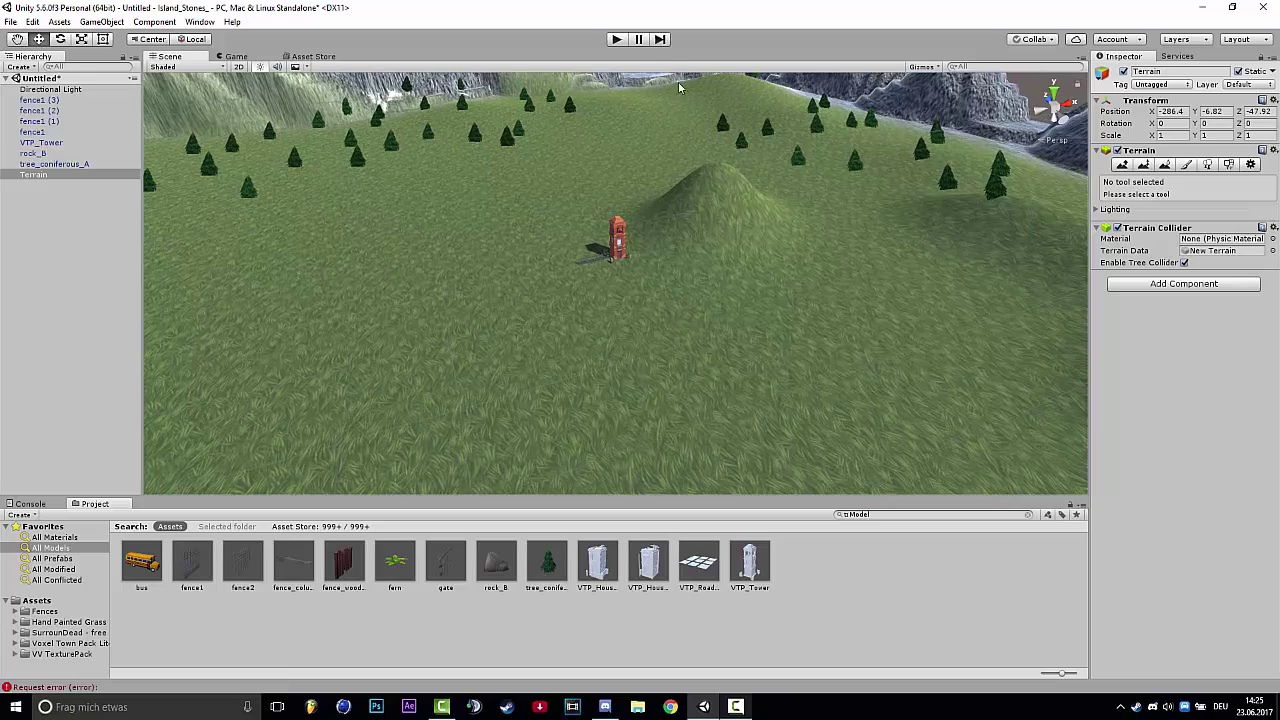
{"action": "left_click_drag", "start_coordinate": [736, 370], "coordinate": [813, 387], "text": "alt"}
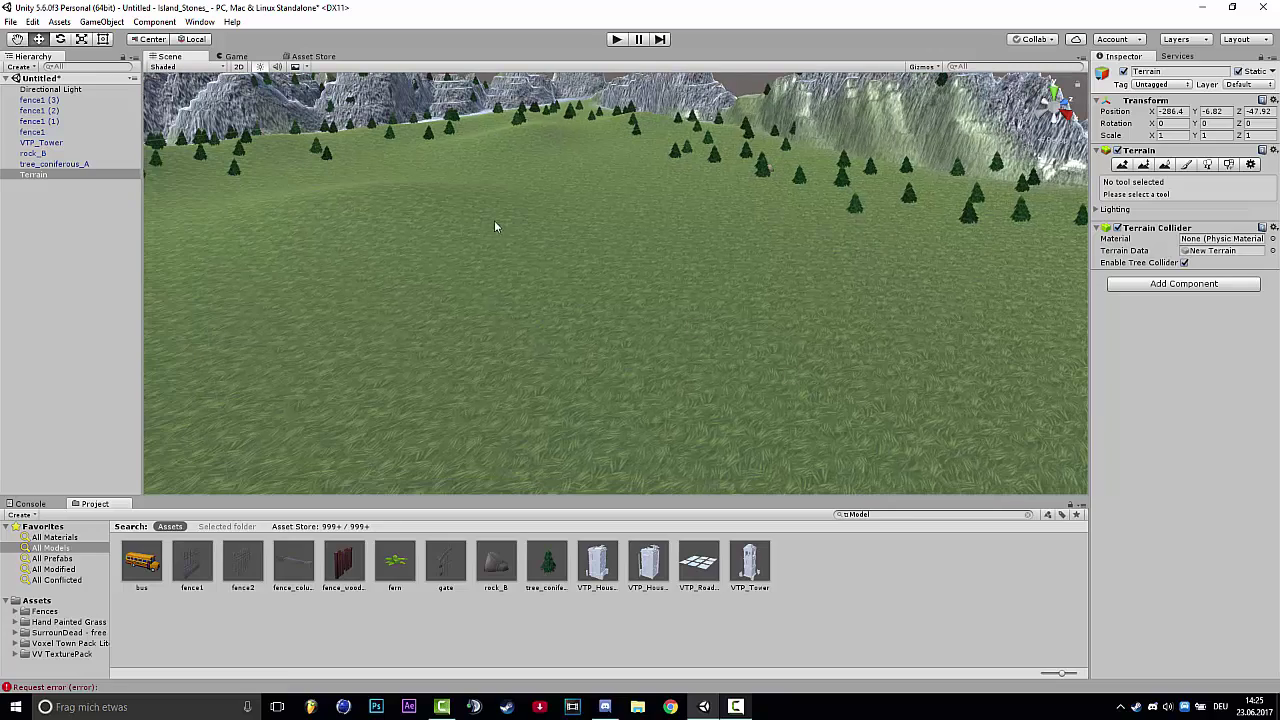
{"action": "left_click_drag", "start_coordinate": [361, 222], "coordinate": [711, 257], "text": "alt"}
{"action": "left_click_drag", "start_coordinate": [600, 197], "coordinate": [600, 199], "text": "alt"}
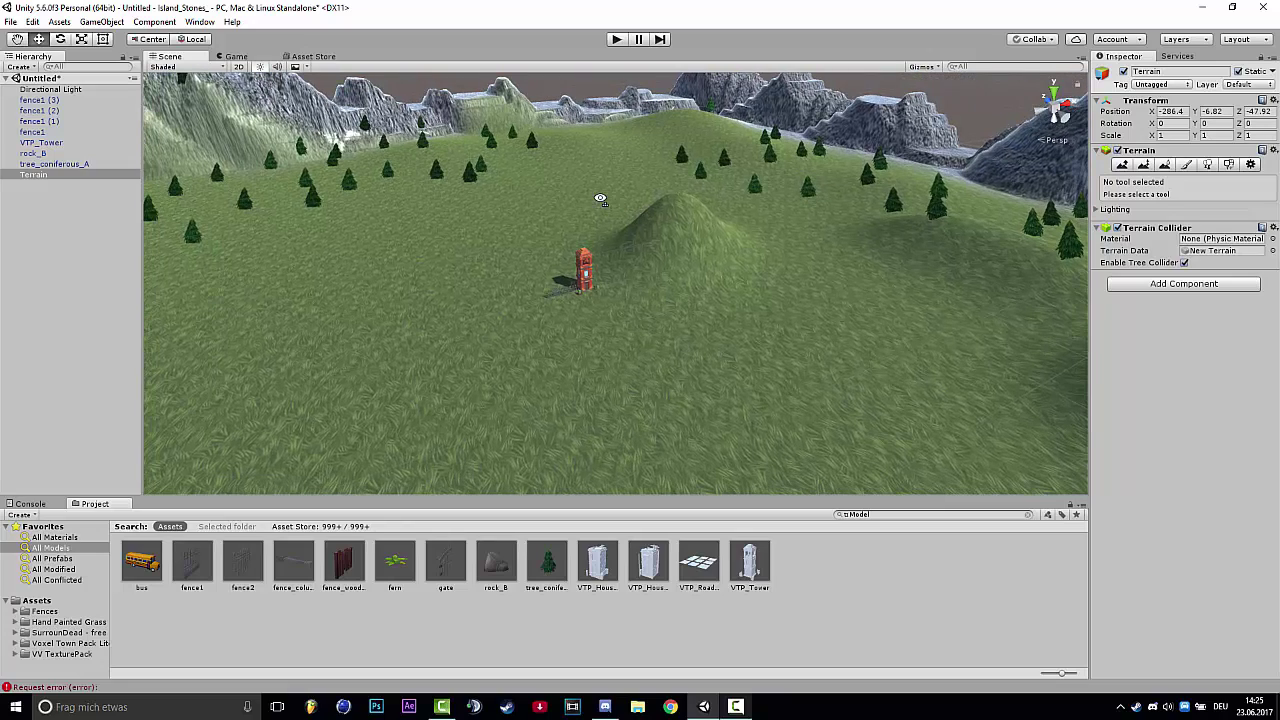